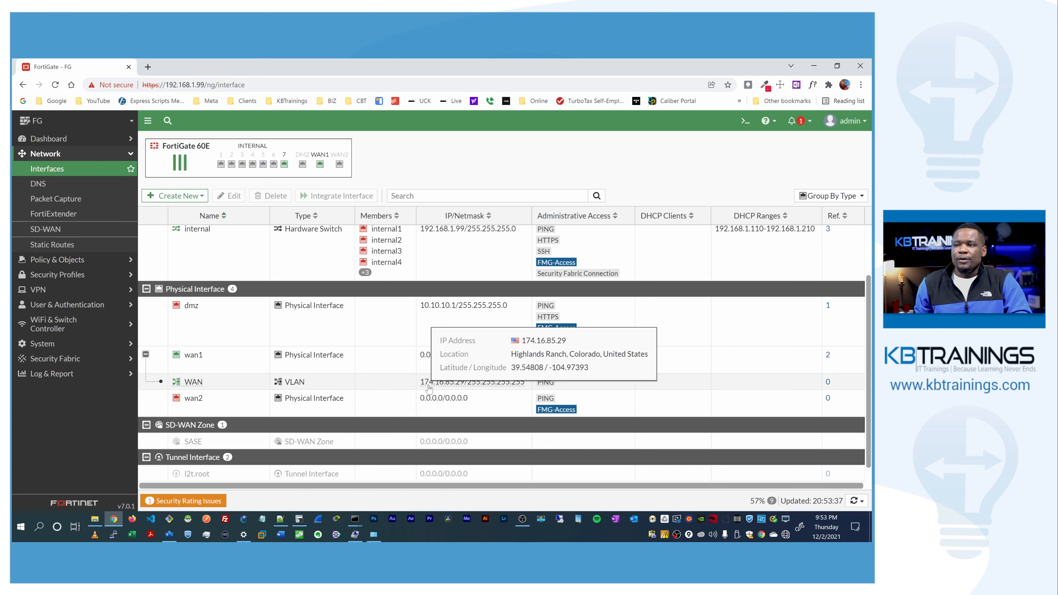
Step: Run 'exec ping 8.8.8.8' in the CLI console to check internet reachability
click(738, 123)
text(ping)
key(BackSpace)
key(BackSpace)
key(BackSpace)
text(exec ping 8.8.8.8)
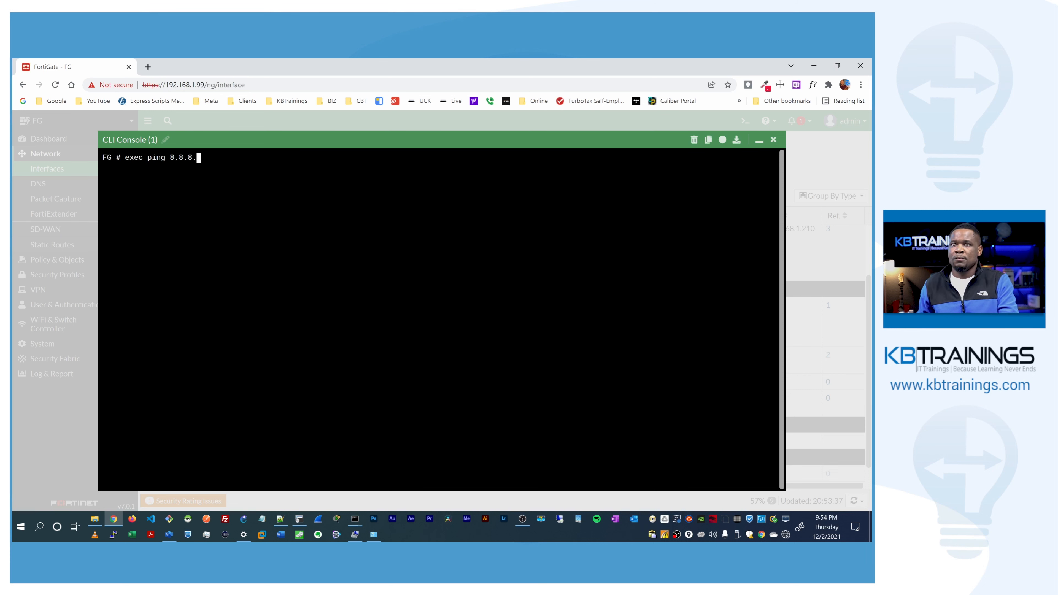
key(Return)
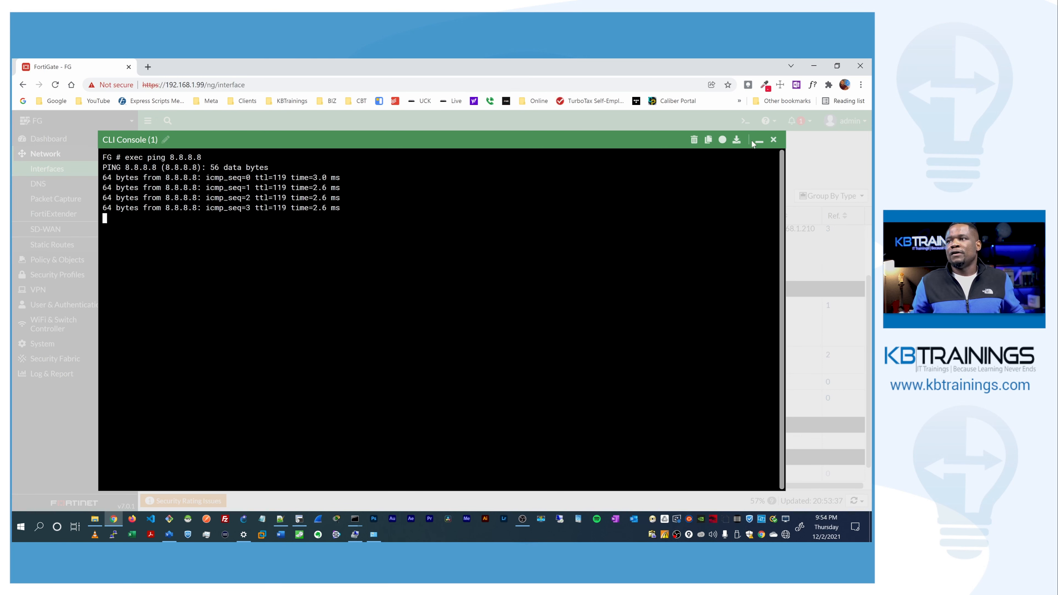
Step: Minimize the console and note 'Donw' in the task list notes
click(759, 142)
key(alt+Tab)
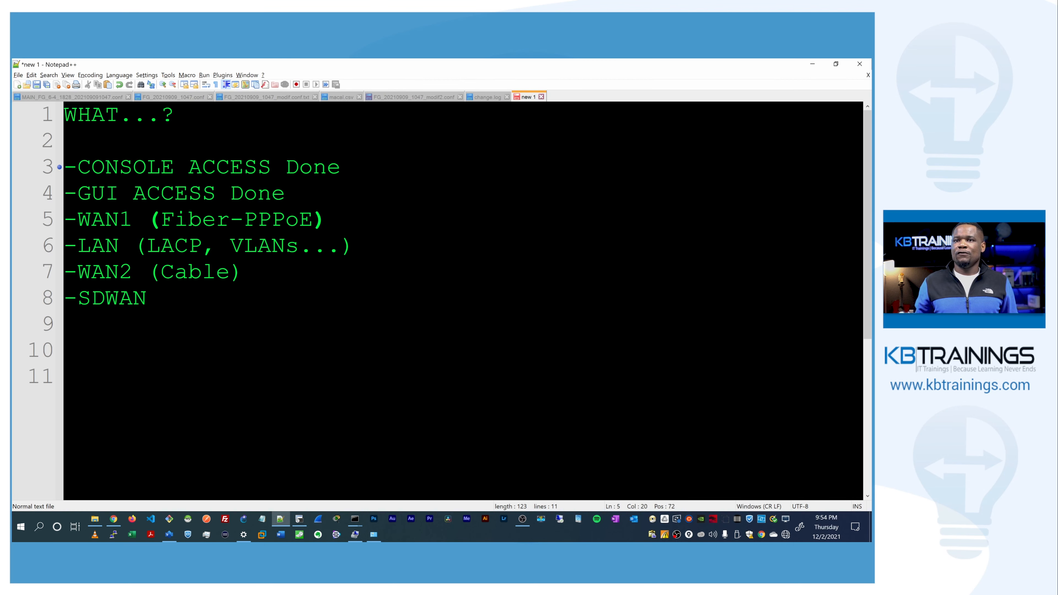
text(Donw)
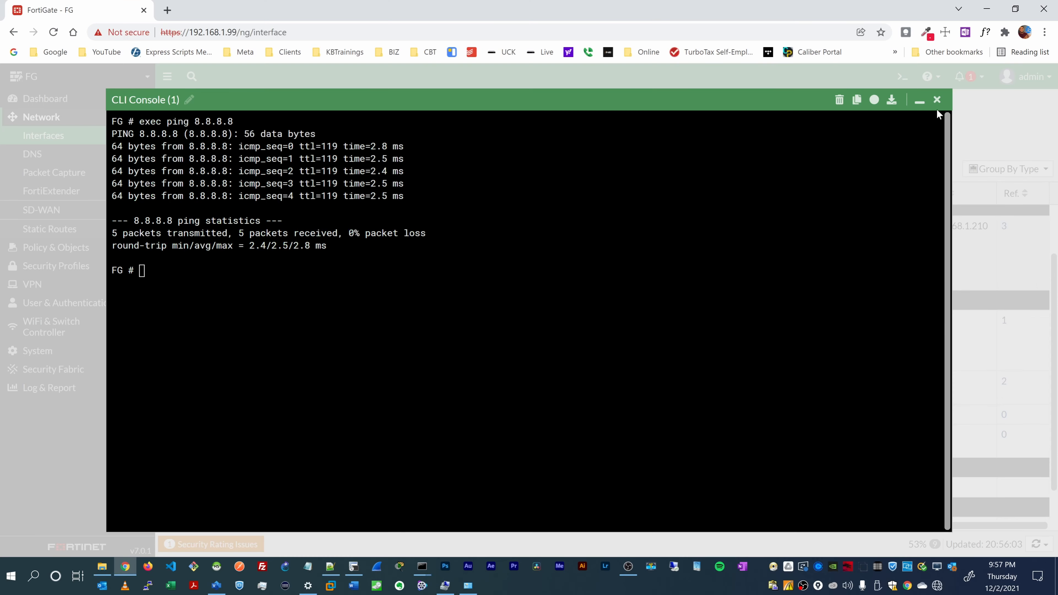
Step: Close the CLI console and scroll the Interfaces list up to the Aggregate and Hardware Switch groups
click(939, 101)
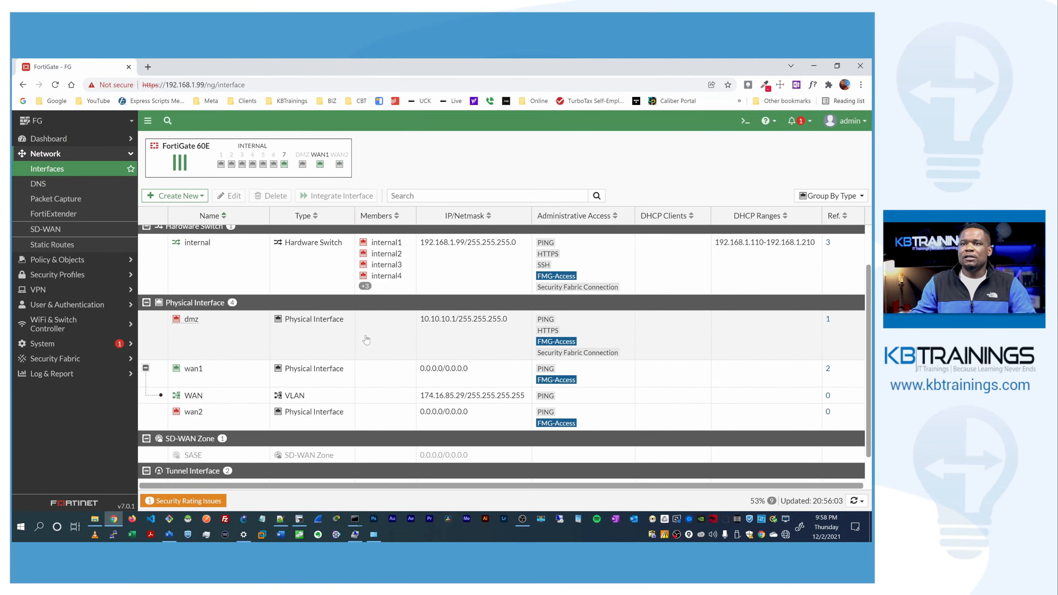
scroll(175, 279, up, 2)
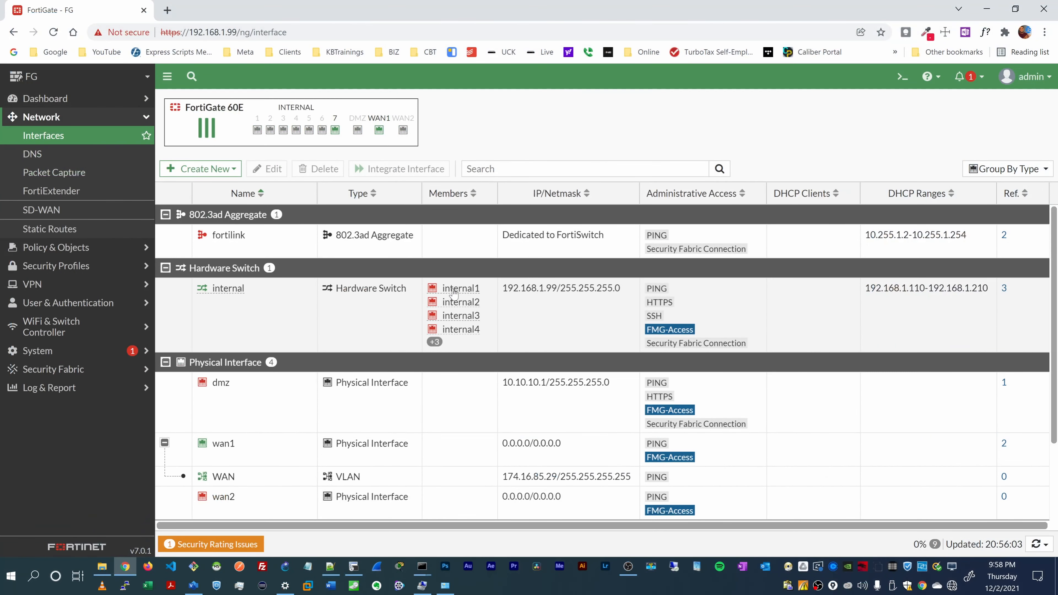
mouse_move(362, 340)
Step: Strip the other ports from the internal hardware switch so only internal7 remains, and confirm saving
double_click(217, 293)
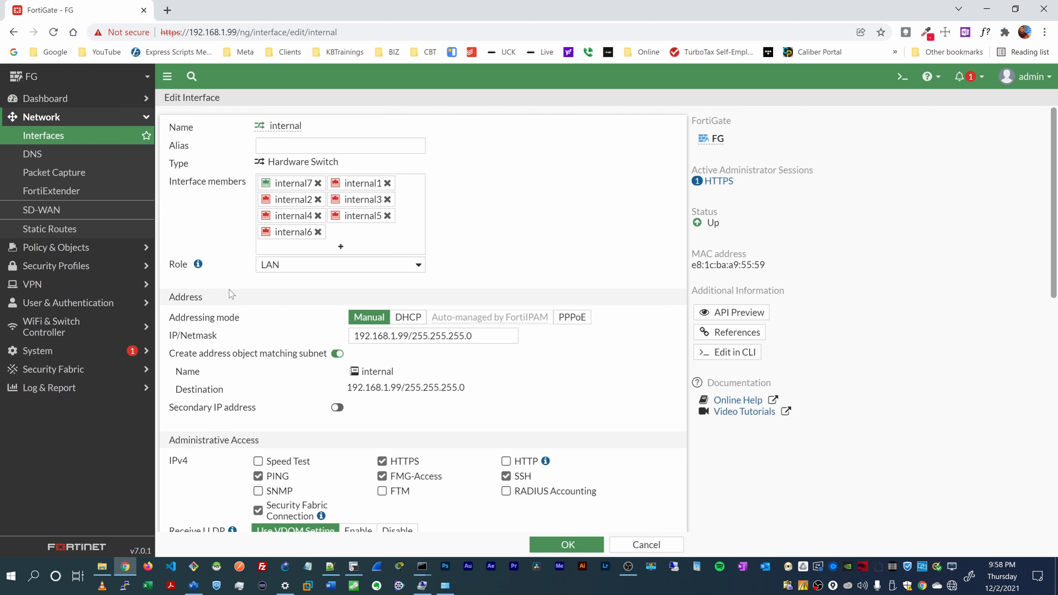
click(387, 184)
click(387, 183)
click(387, 184)
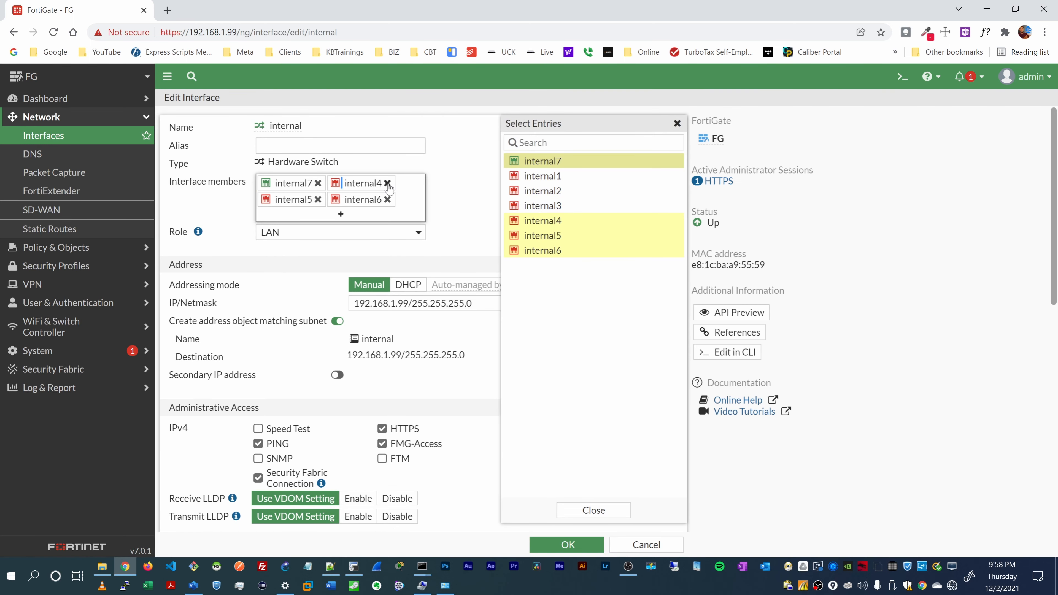
click(387, 184)
click(387, 183)
click(387, 183)
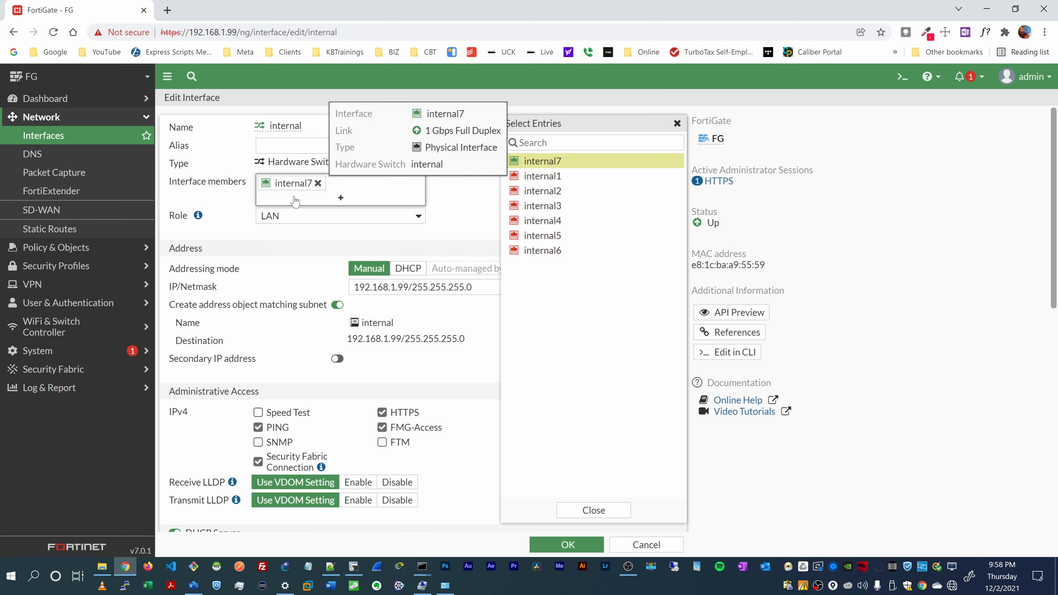
click(437, 227)
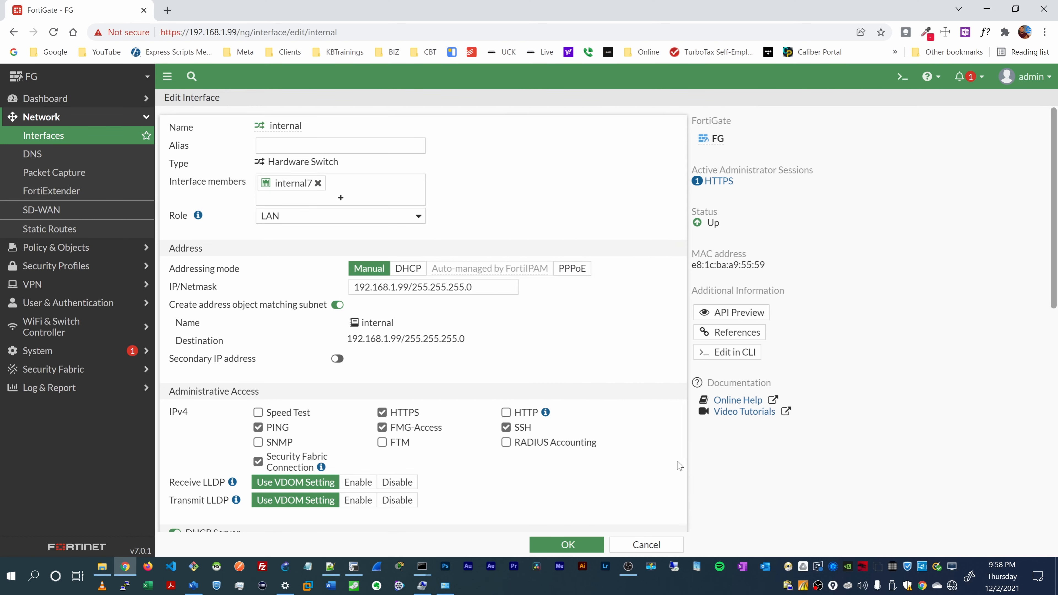
click(574, 548)
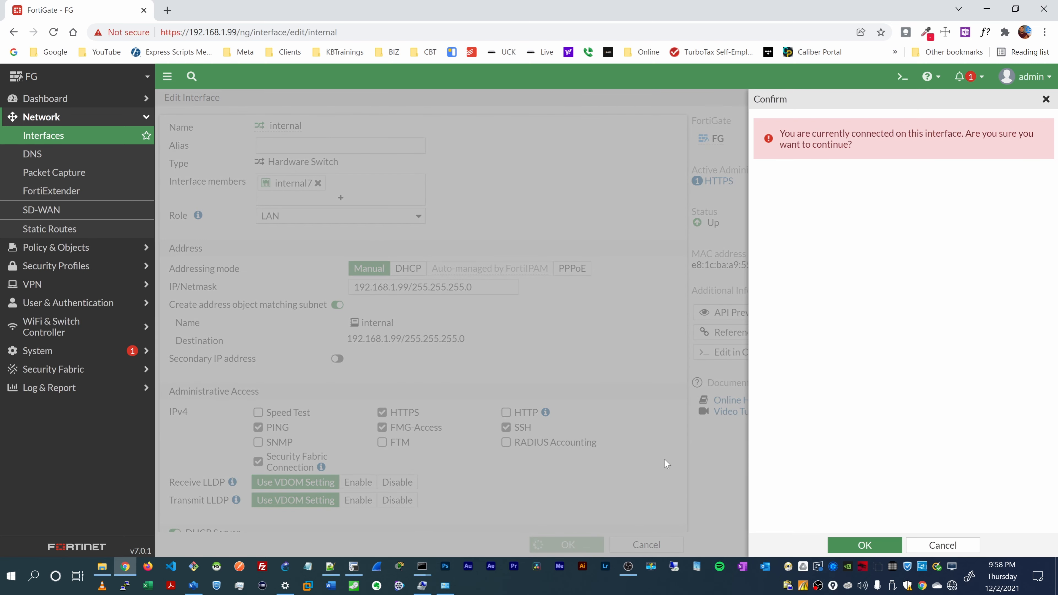
click(866, 540)
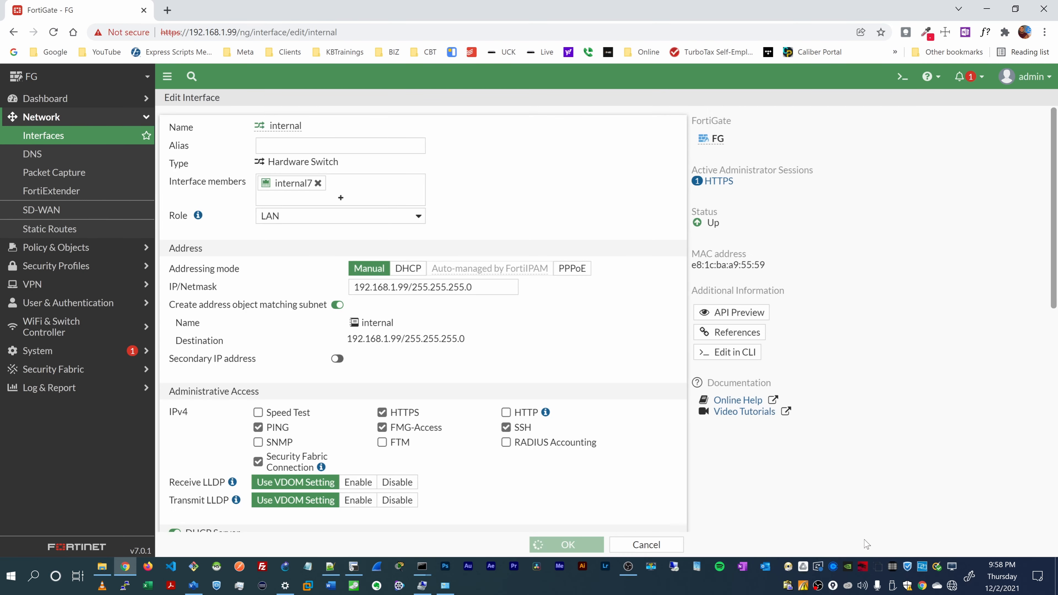
Step: Zoom into the FGT 60E ports in the Visio diagram, then return to the FortiGate page
key(alt+Tab)
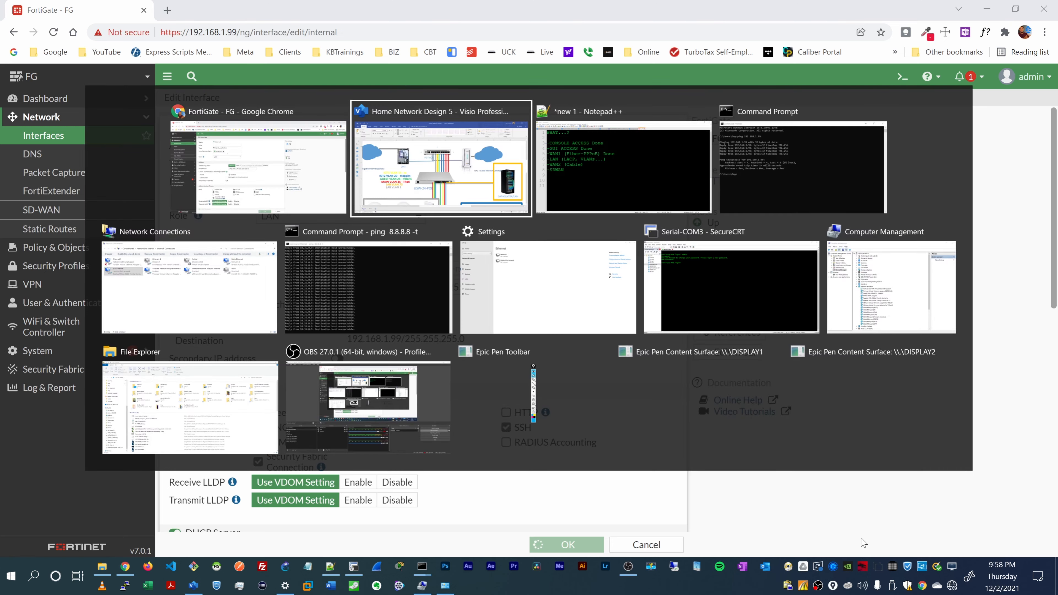
click(529, 209)
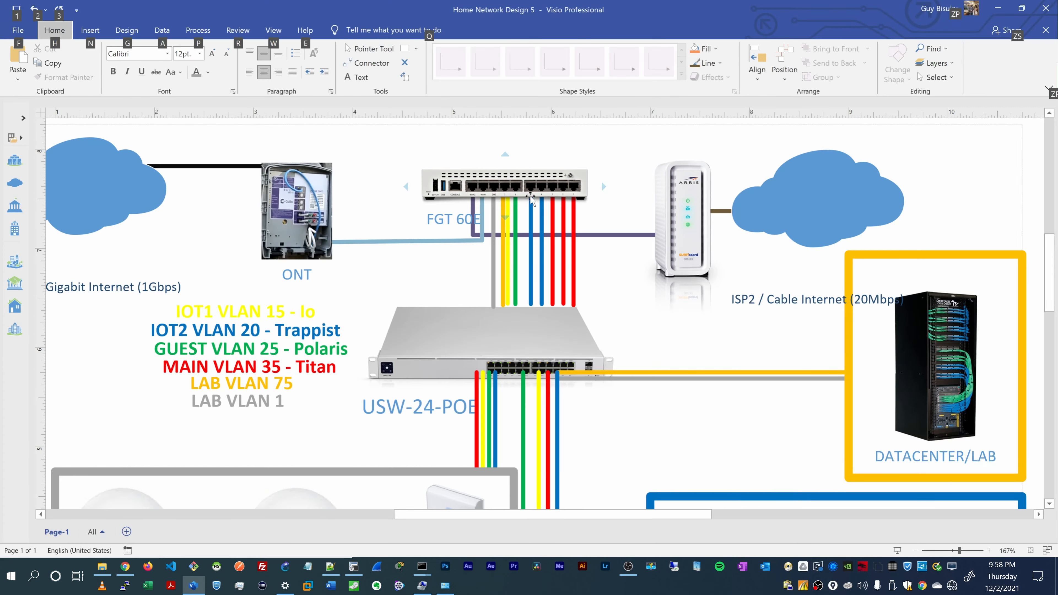
scroll(540, 212, up, 8)
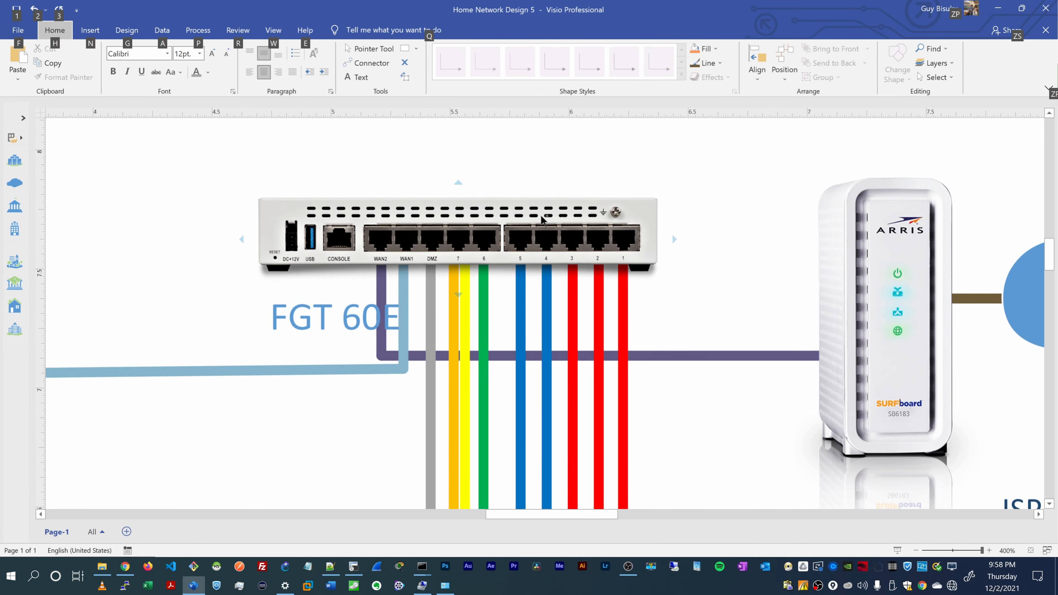
scroll(541, 225, down, 2)
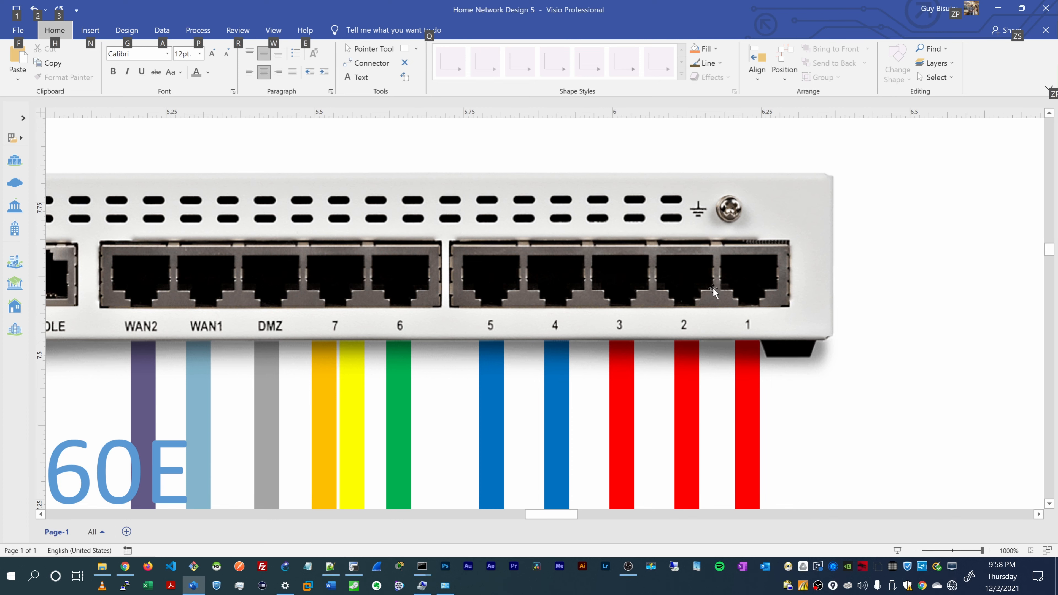
key(alt+Tab)
key(alt+Tab)
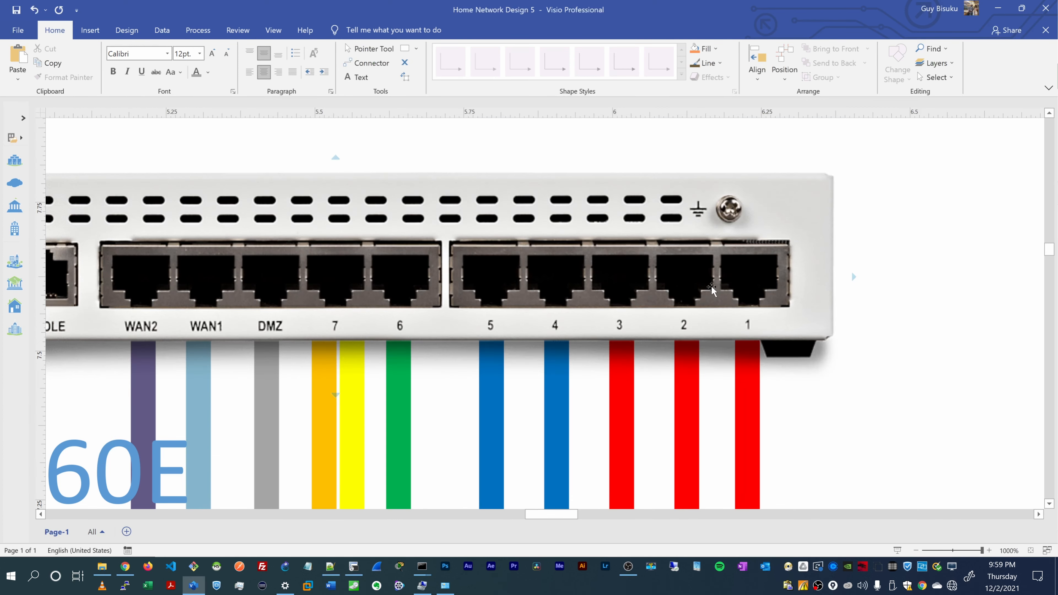
key(alt+Tab)
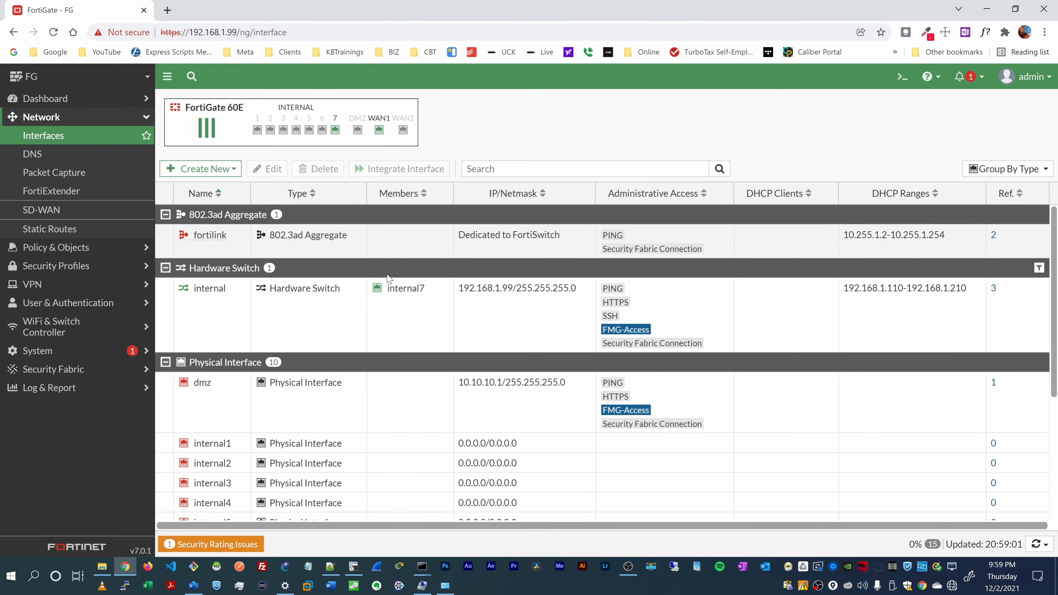
Step: Start a new interface, checking the network diagram for port reference
scroll(209, 283, down, 1)
scroll(209, 283, up, 1)
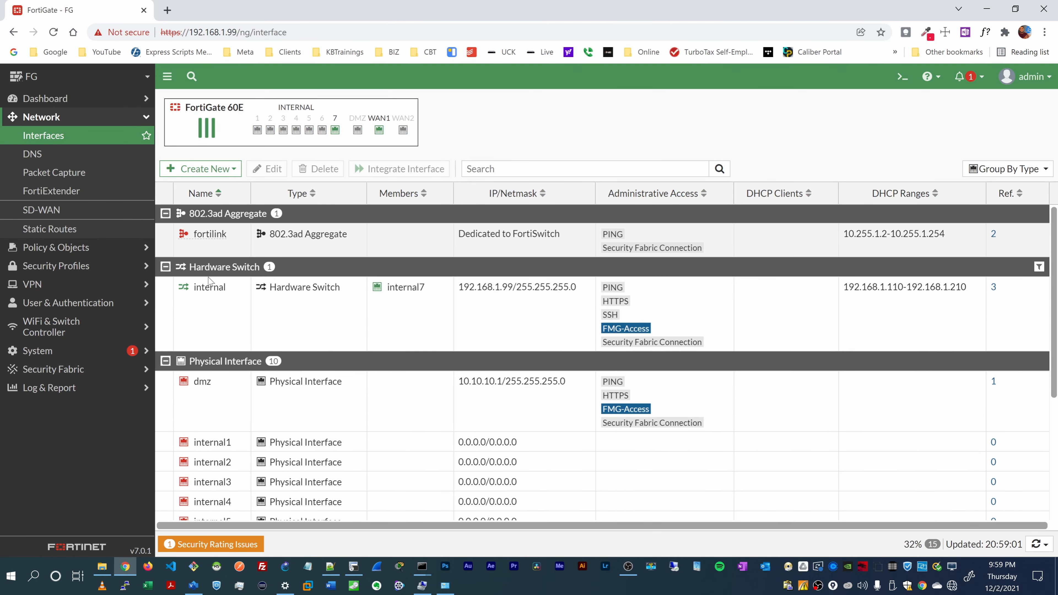
click(219, 169)
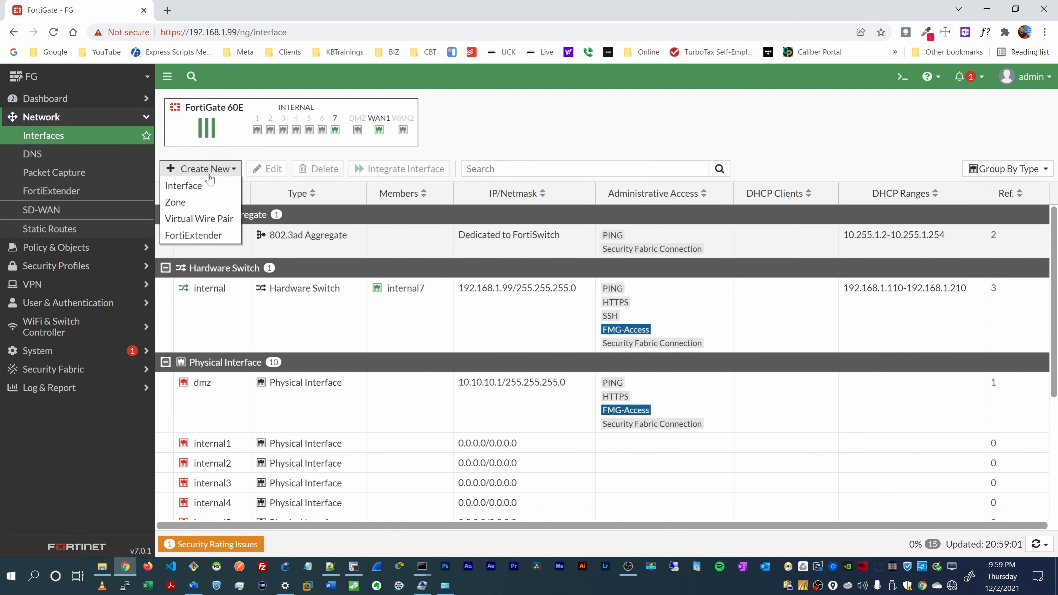
click(206, 188)
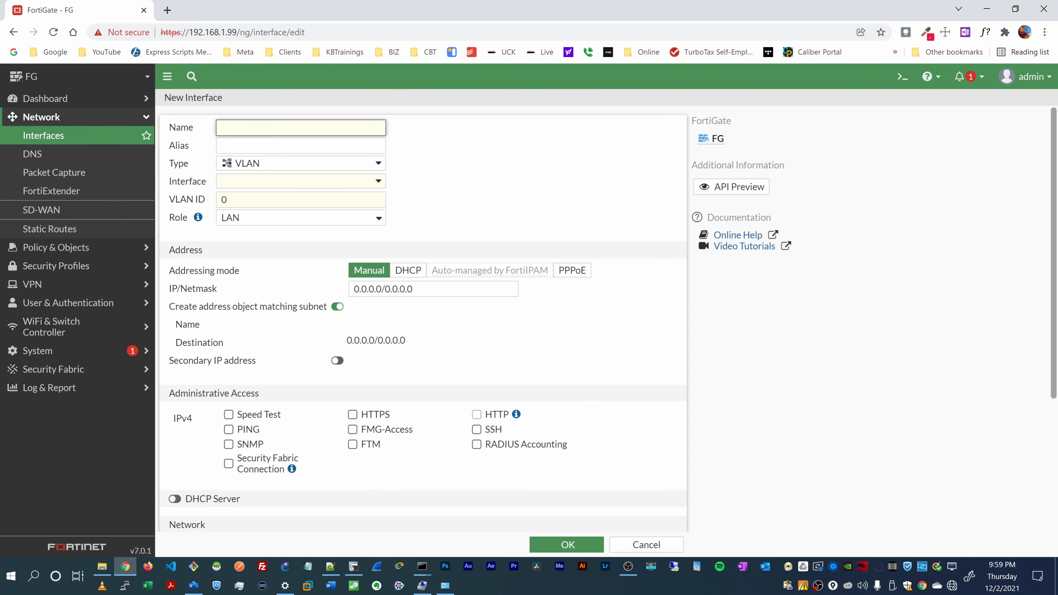
key(alt+Tab)
scroll(414, 260, down, 2)
scroll(401, 268, down, 3)
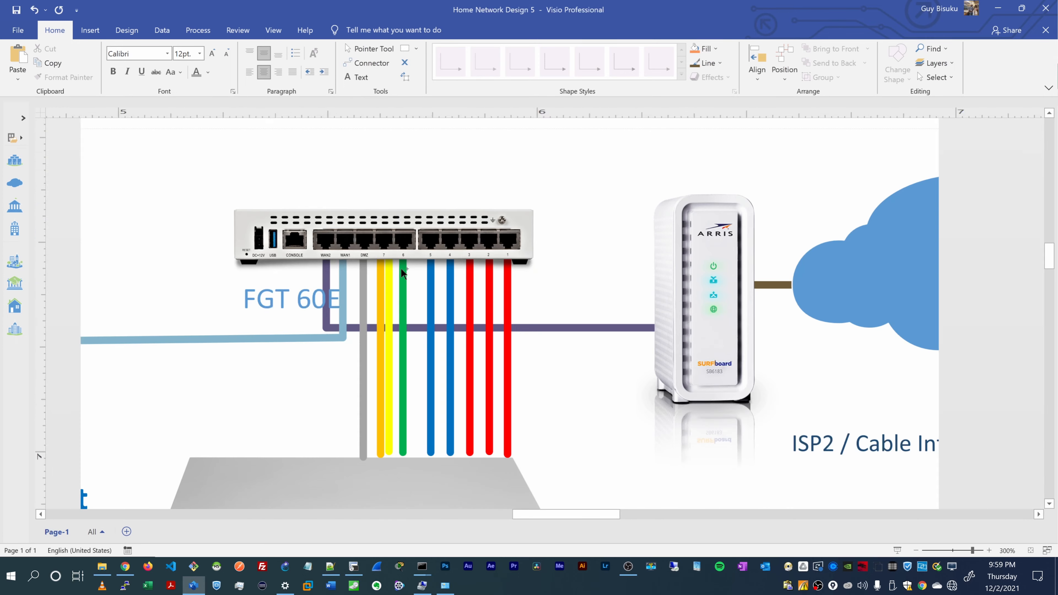
scroll(231, 315, down, 2)
scroll(180, 323, left, 4)
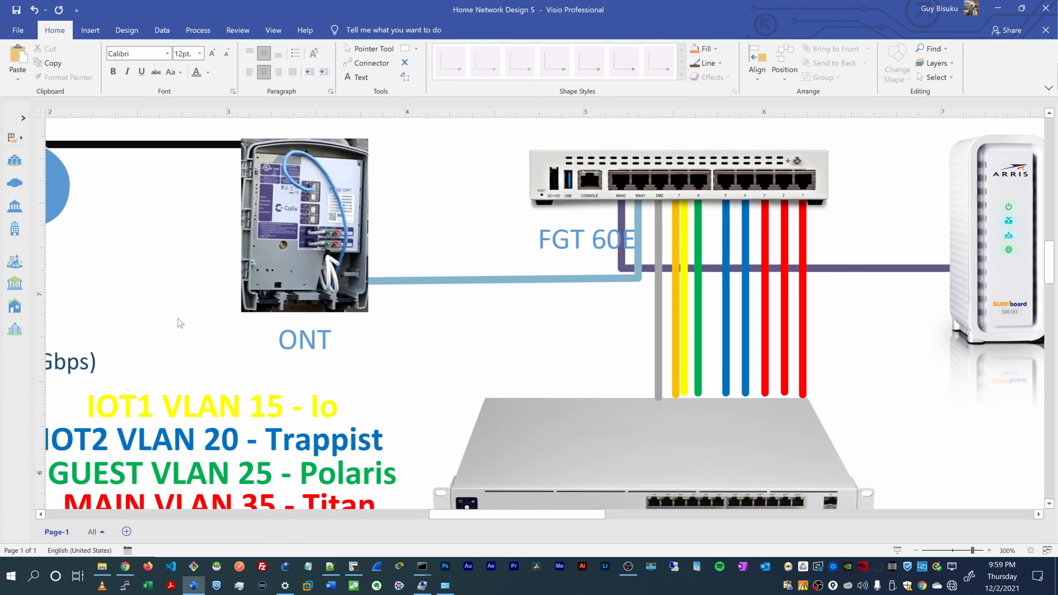
scroll(180, 323, down, 1)
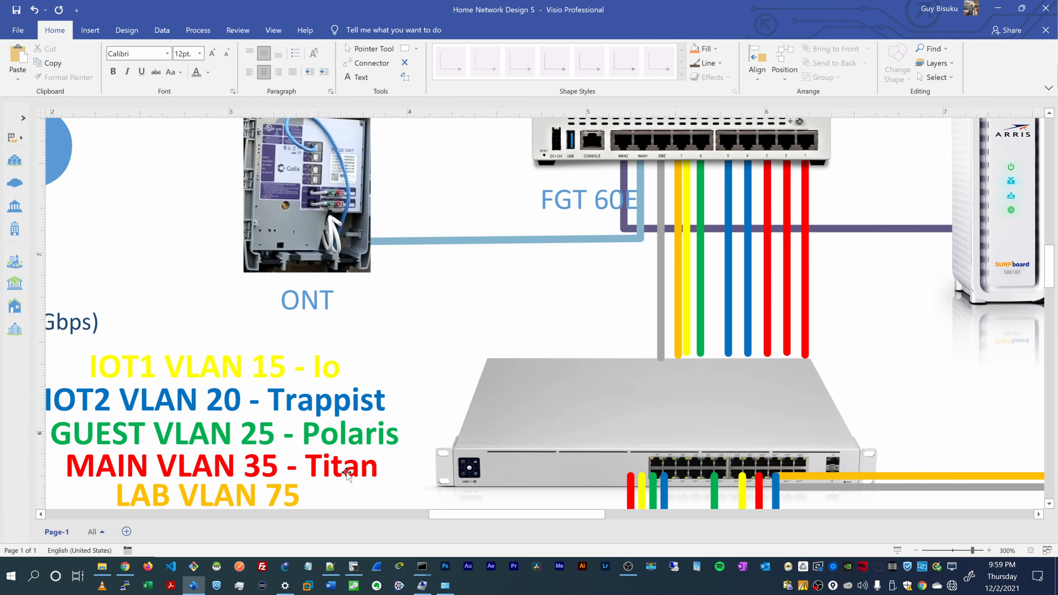
key(alt+Tab)
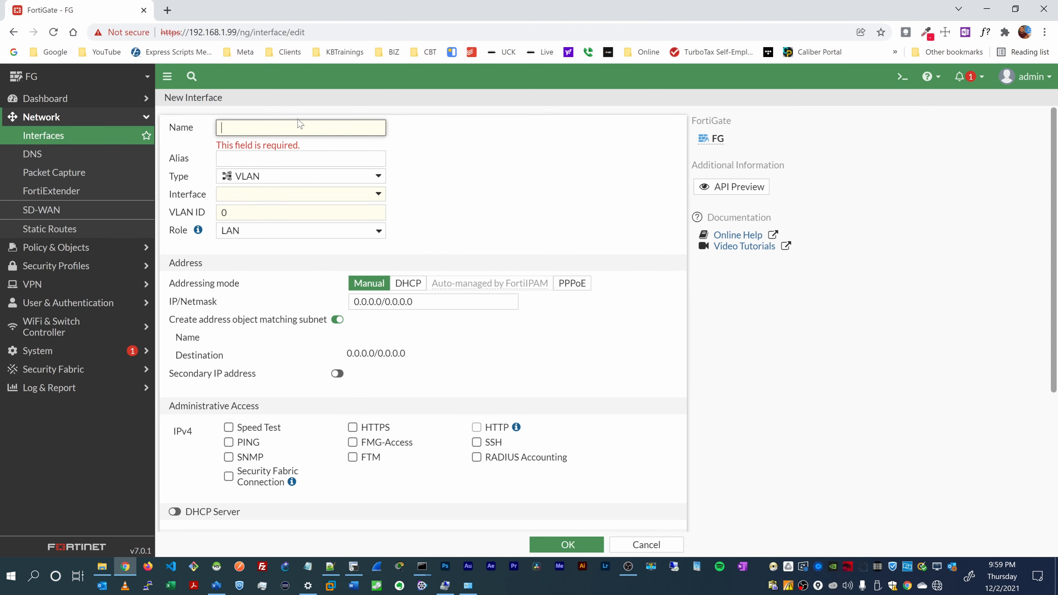
Step: Name it Main as an 802.3ad Aggregate with members internal1, internal2 and internal3
text(Main)
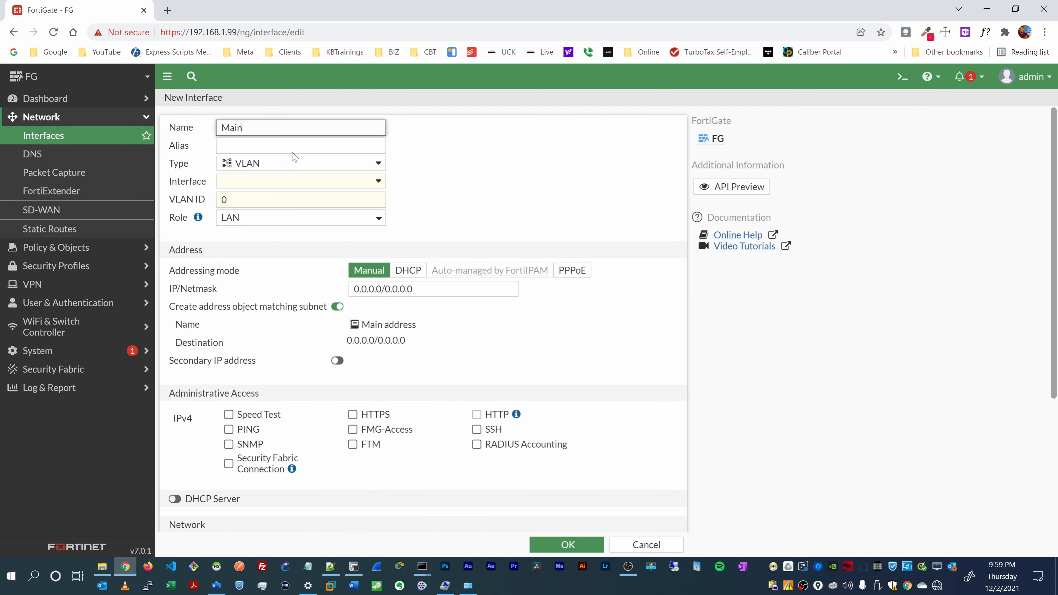
click(291, 166)
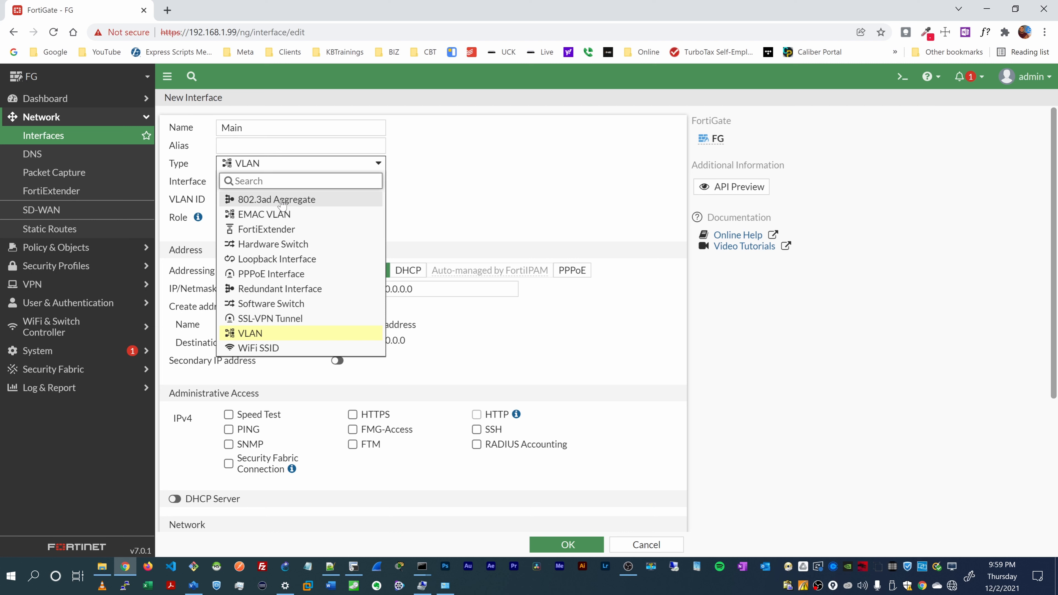
click(254, 202)
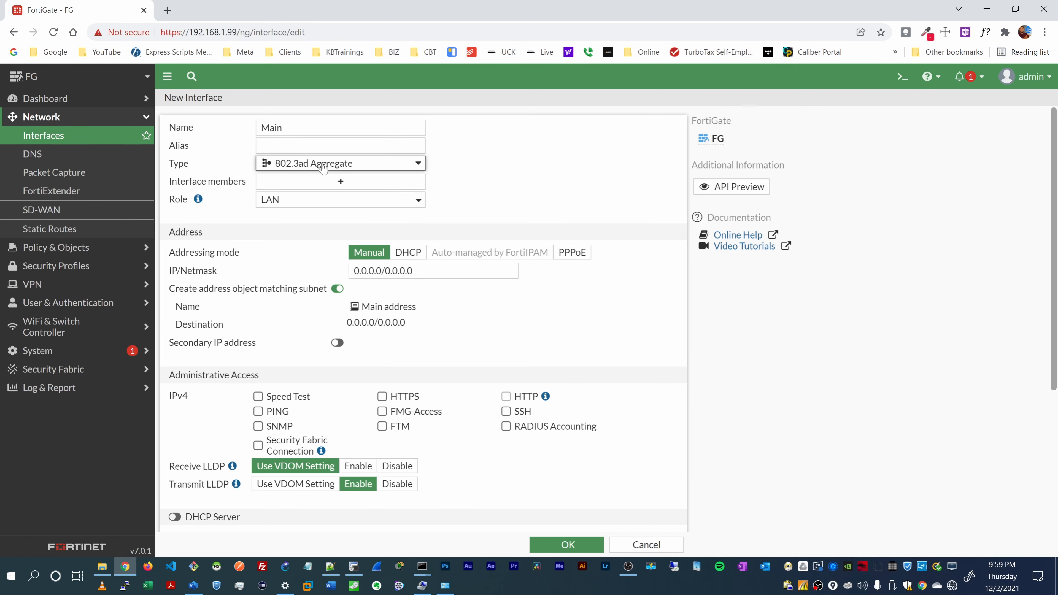
click(331, 184)
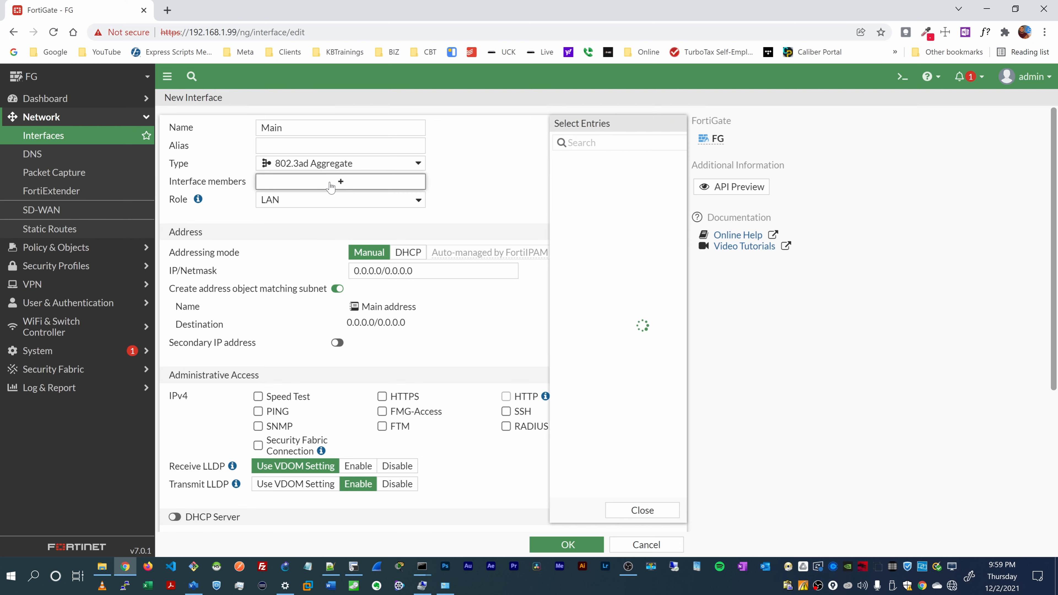
click(534, 165)
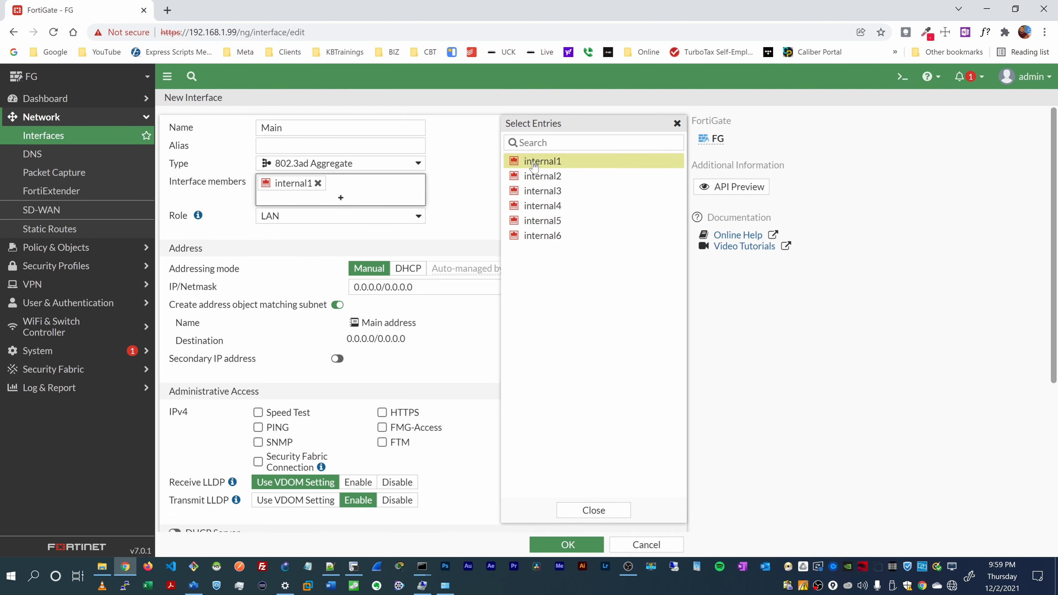
click(537, 176)
click(538, 191)
click(461, 201)
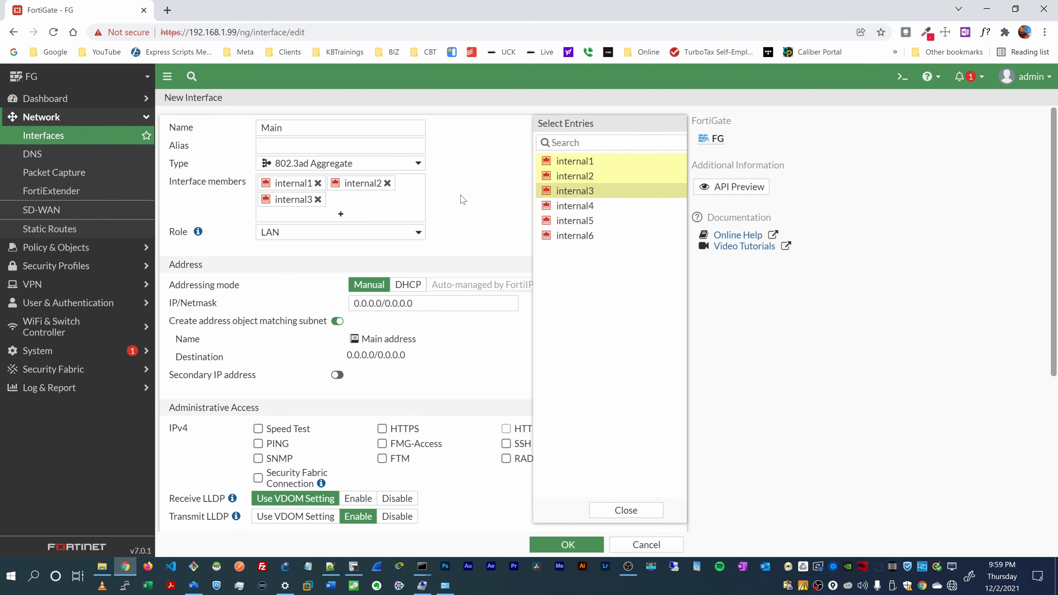
Step: Set the role to LAN and the IP/netmask to 10.35.0.1/255.255.255.0
click(270, 234)
click(274, 247)
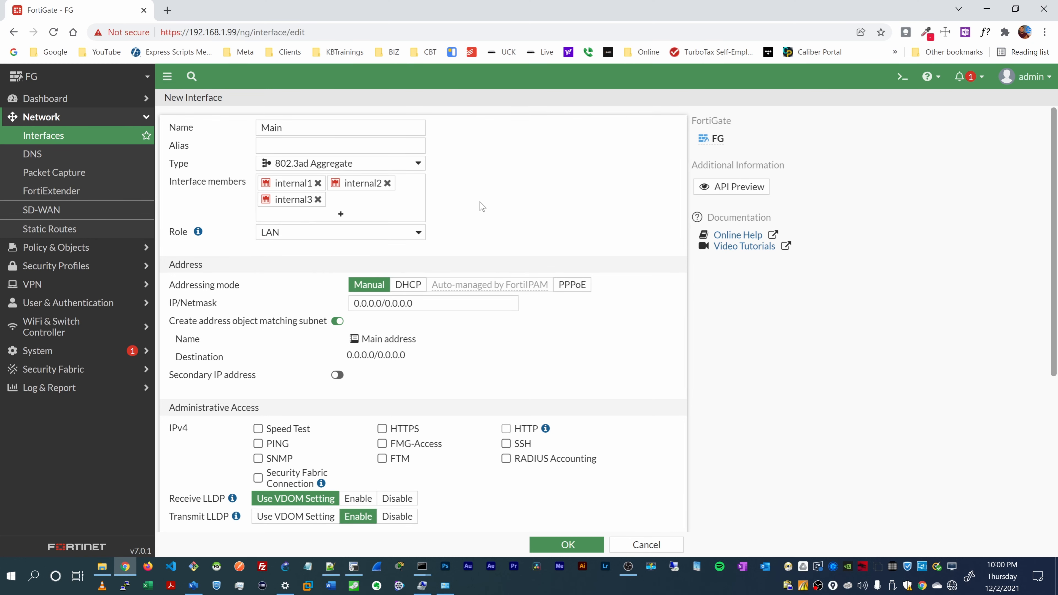
scroll(480, 206, down, 1)
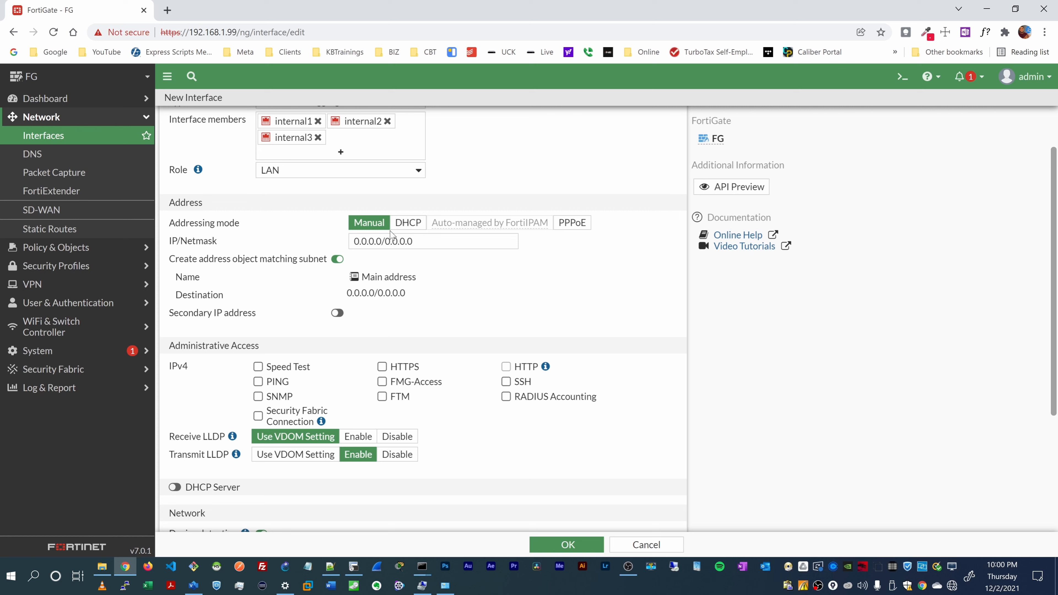
drag(377, 242, 310, 250)
text(10)
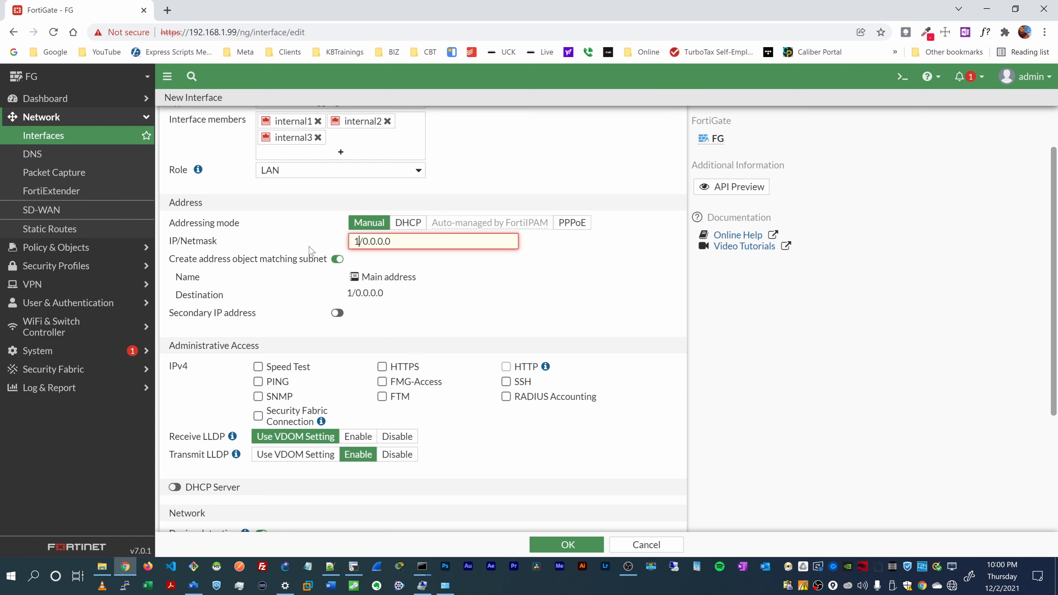
text(.35.0)
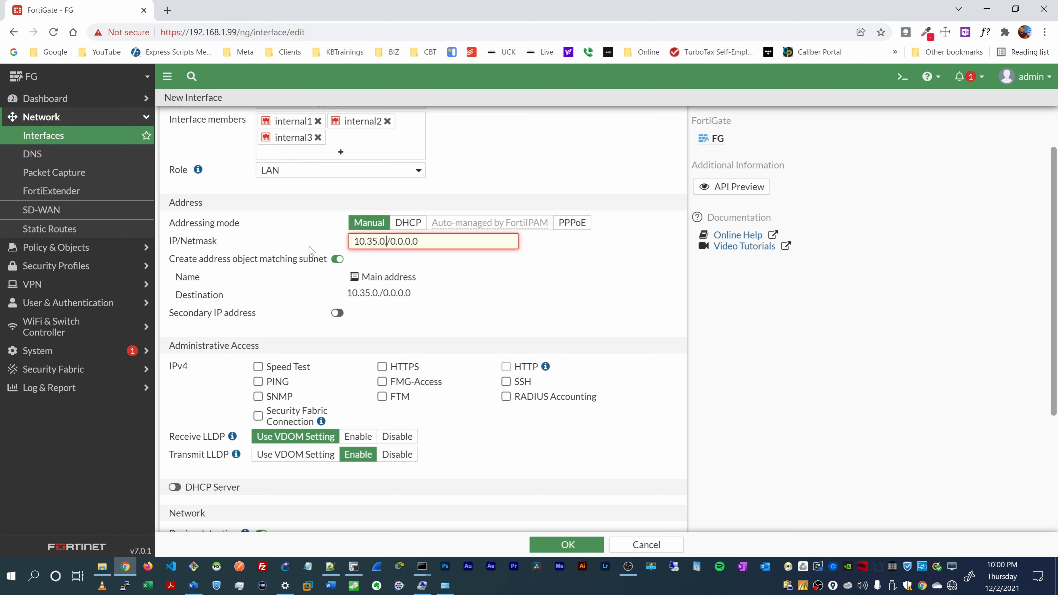
text(.1)
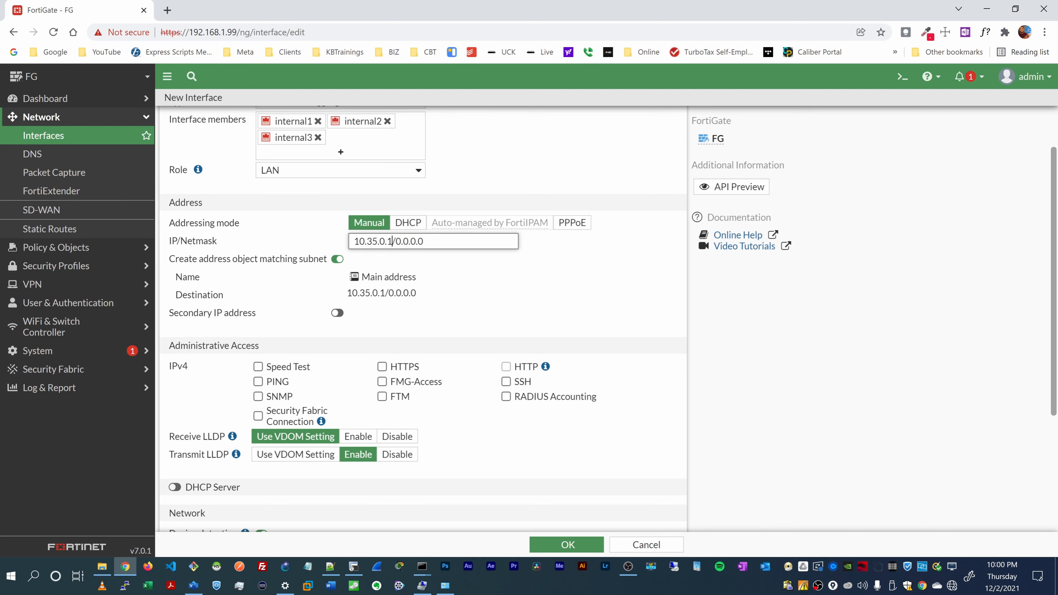
key(shift+End)
text(255.255.255.0)
click(470, 291)
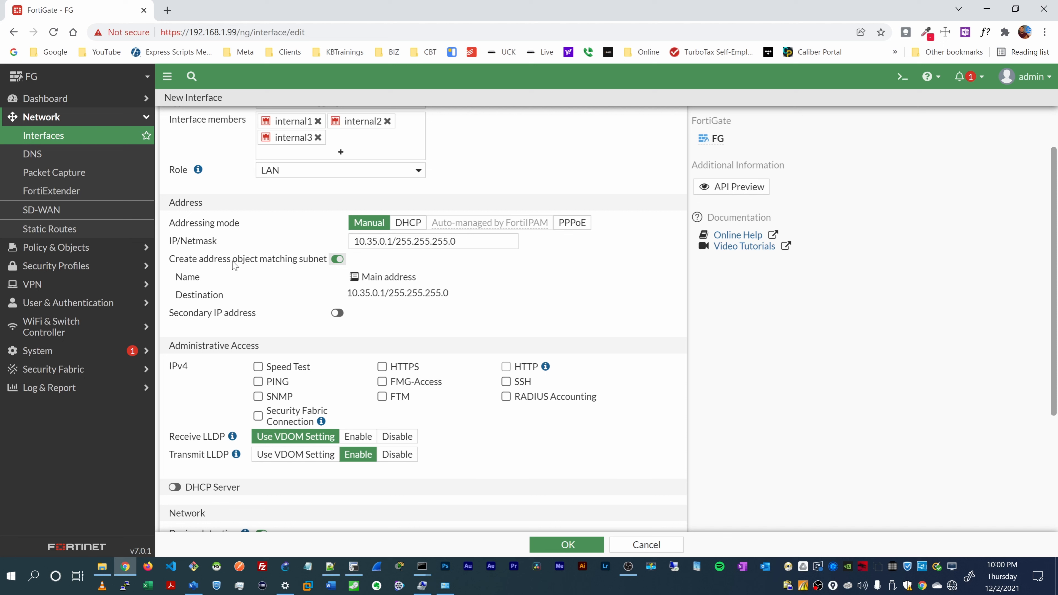
scroll(236, 266, down, 1)
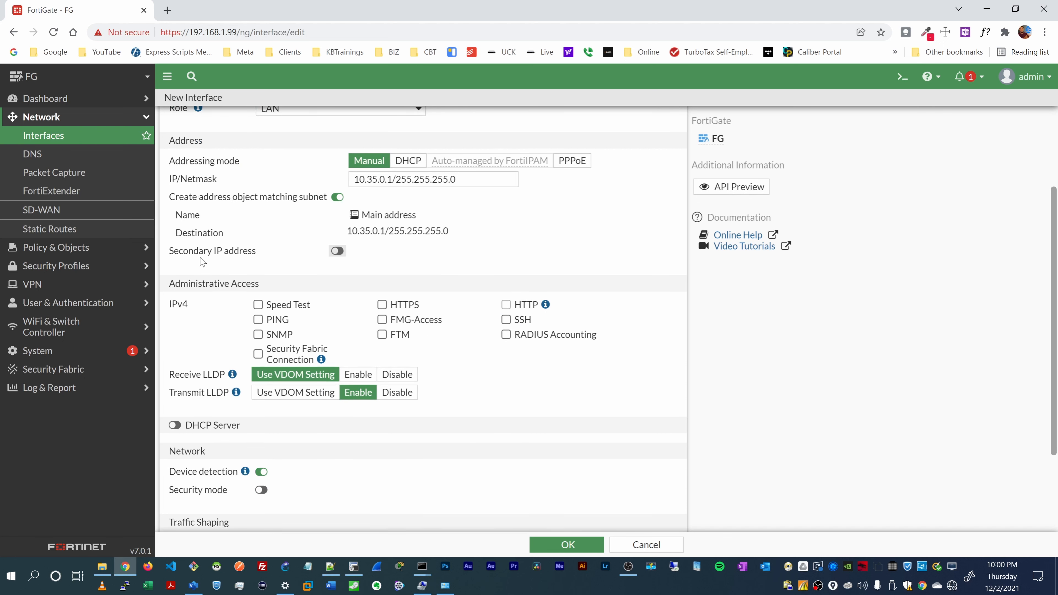
Step: Tick Speed Test, PING, HTTPS and SSH under Administrative Access and review the form
scroll(202, 254, down, 1)
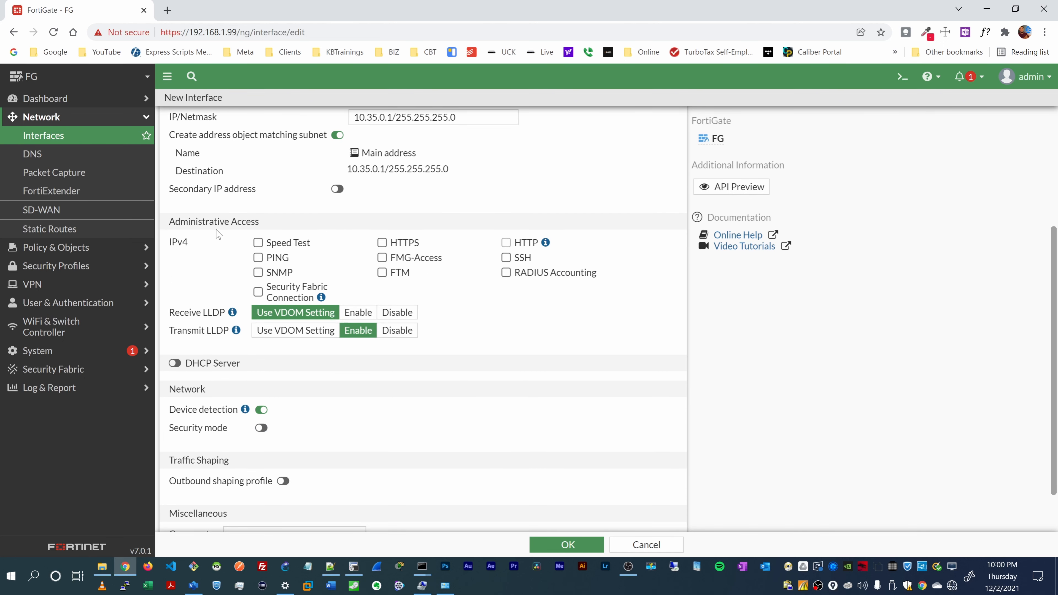
click(258, 244)
click(259, 259)
click(382, 243)
click(507, 259)
scroll(229, 282, down, 2)
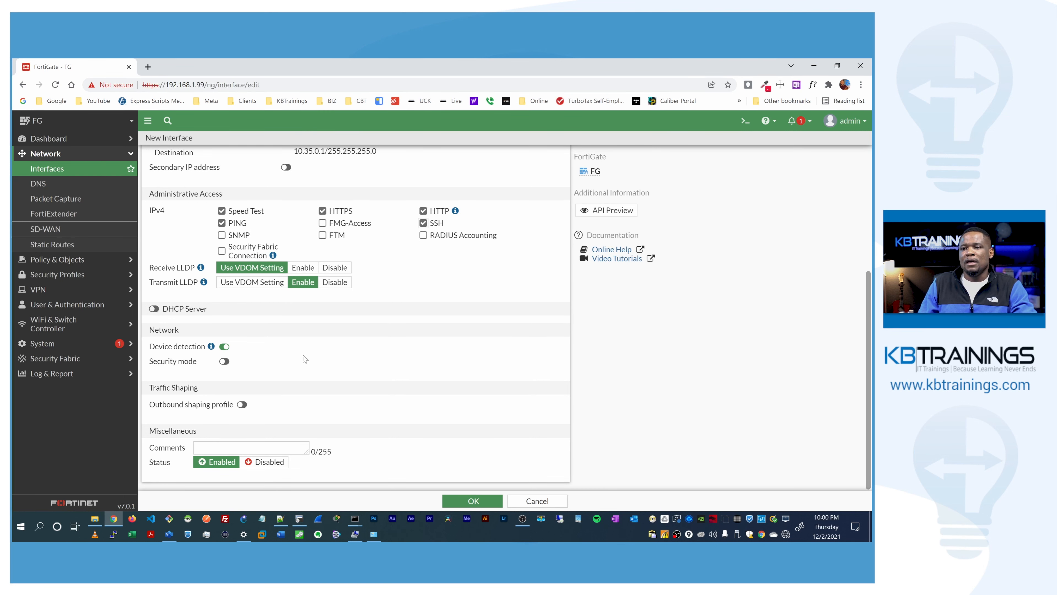
scroll(387, 316, up, 5)
scroll(386, 316, down, 5)
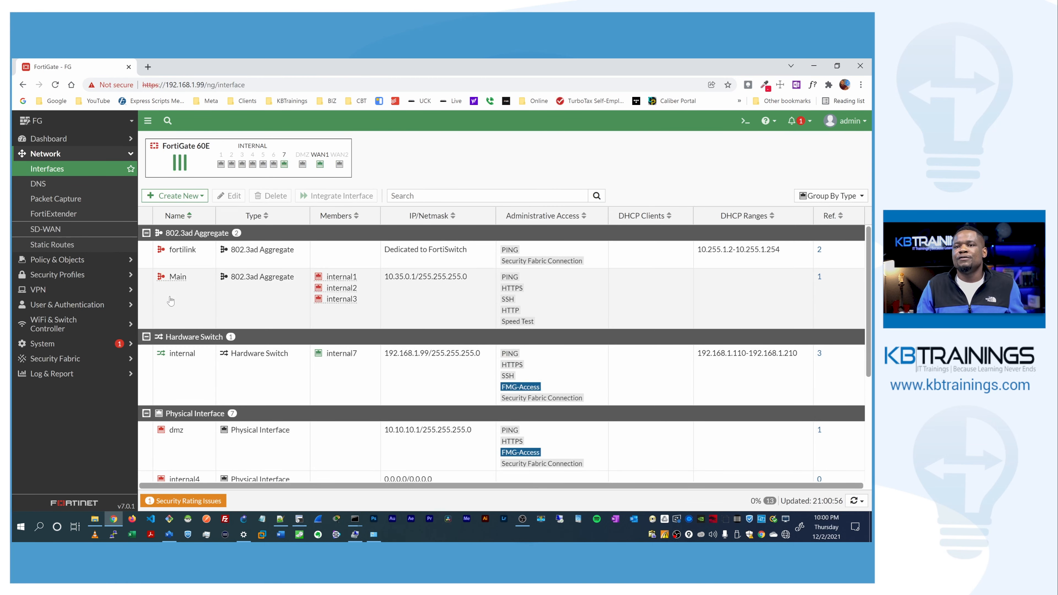
Step: Check the saved Main aggregate's members and 10.35.0.1 address in the Interfaces list
mouse_move(173, 282)
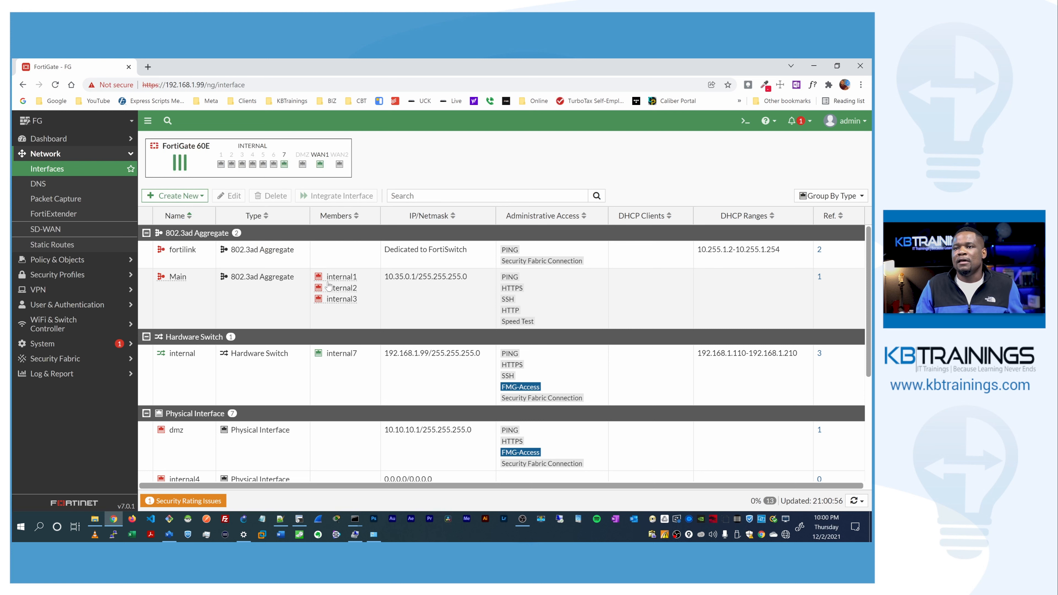
mouse_move(342, 297)
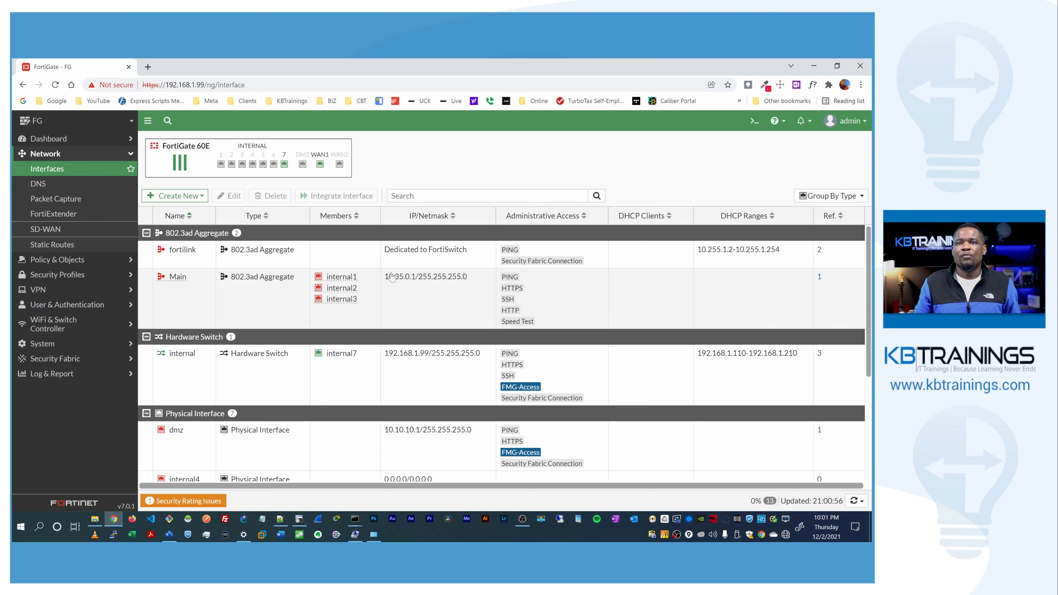
key(alt+Tab)
key(alt+Tab)
key(alt+Tab)
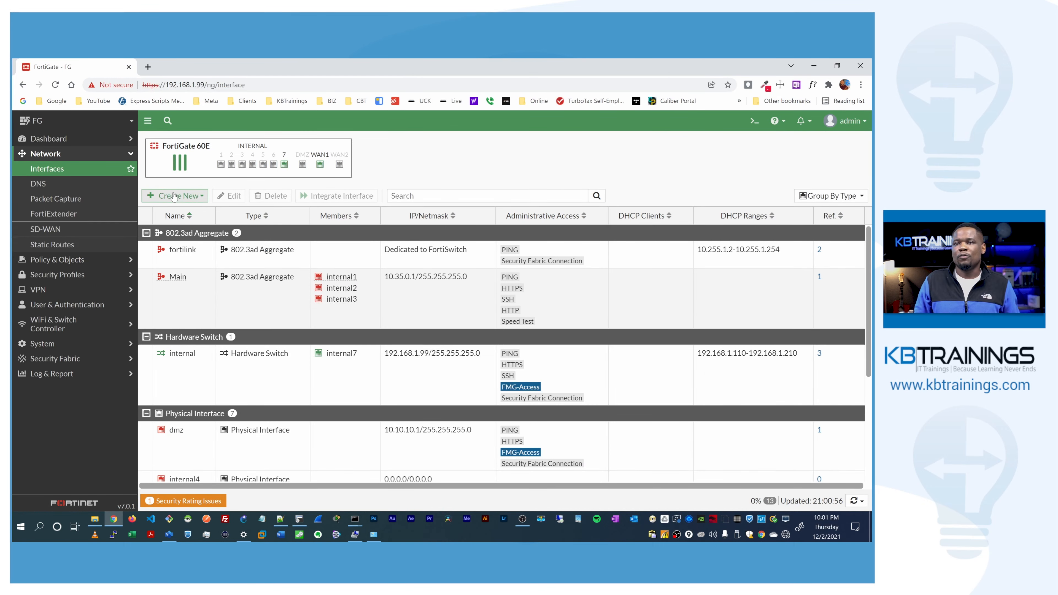
click(174, 196)
Step: Create interface Trappist as an 802.3ad Aggregate with members internal4 and internal5
click(179, 208)
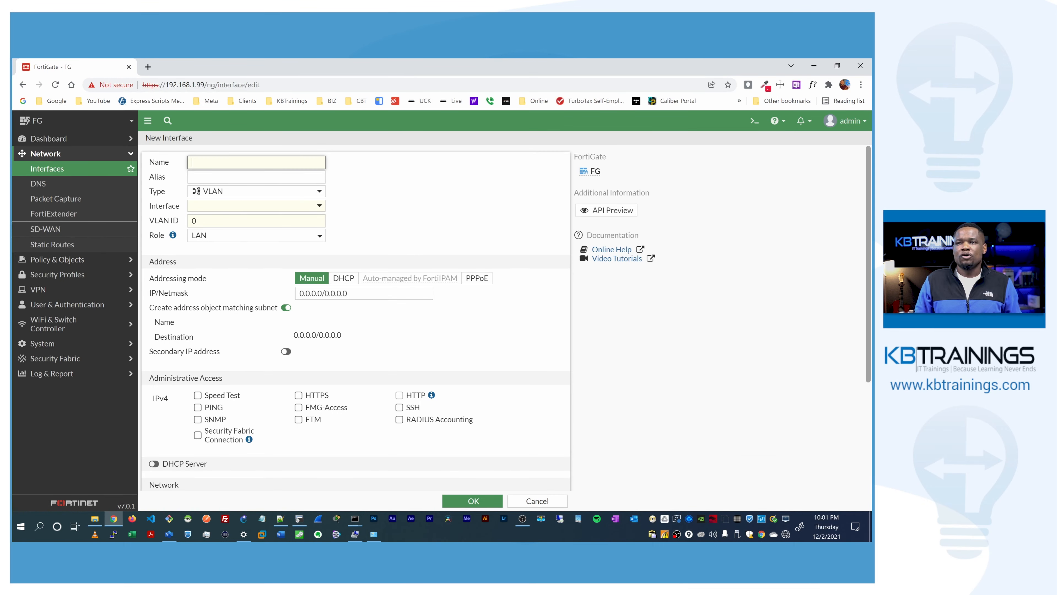
text(Trapop)
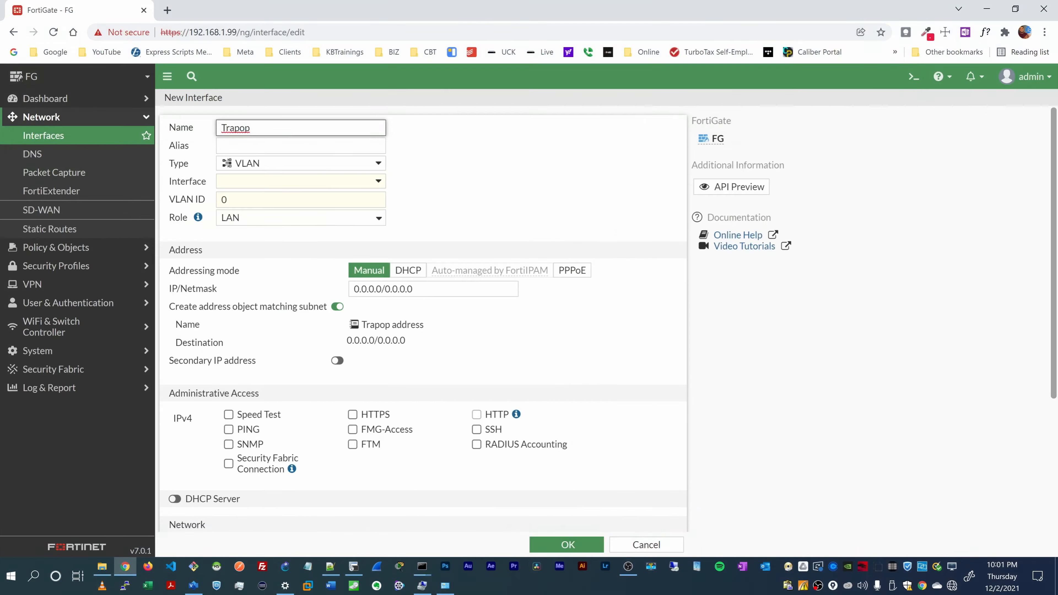
key(BackSpace)
key(BackSpace)
text(pist)
key(Tab)
key(Tab)
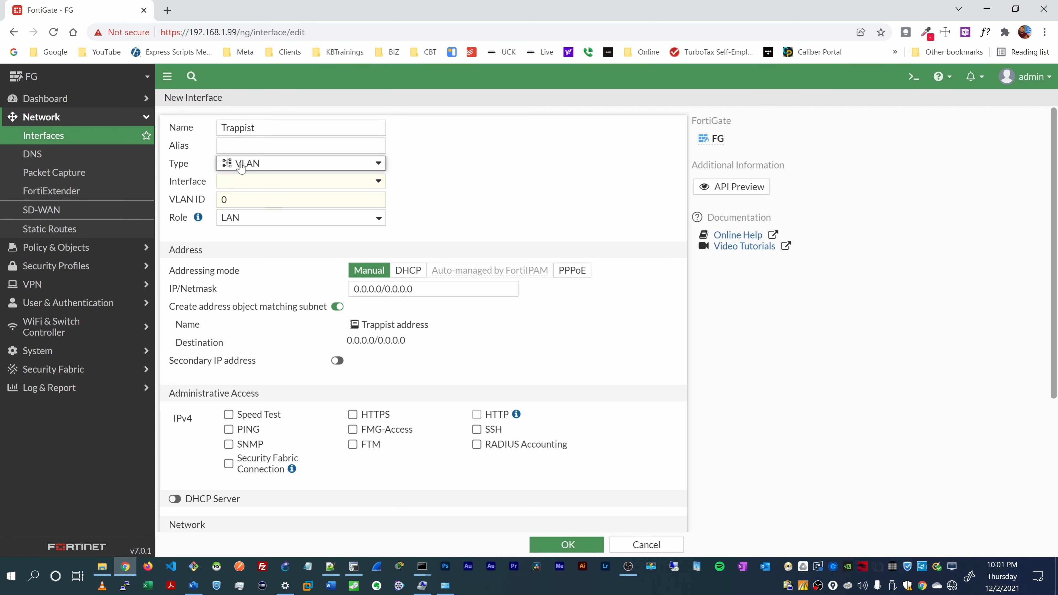
click(241, 166)
click(254, 198)
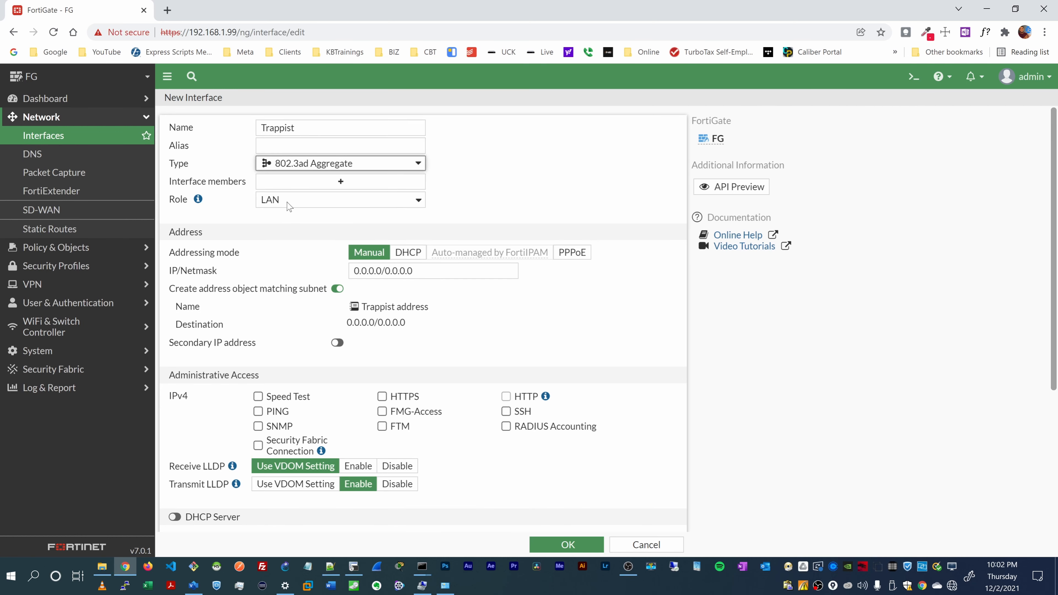
click(296, 186)
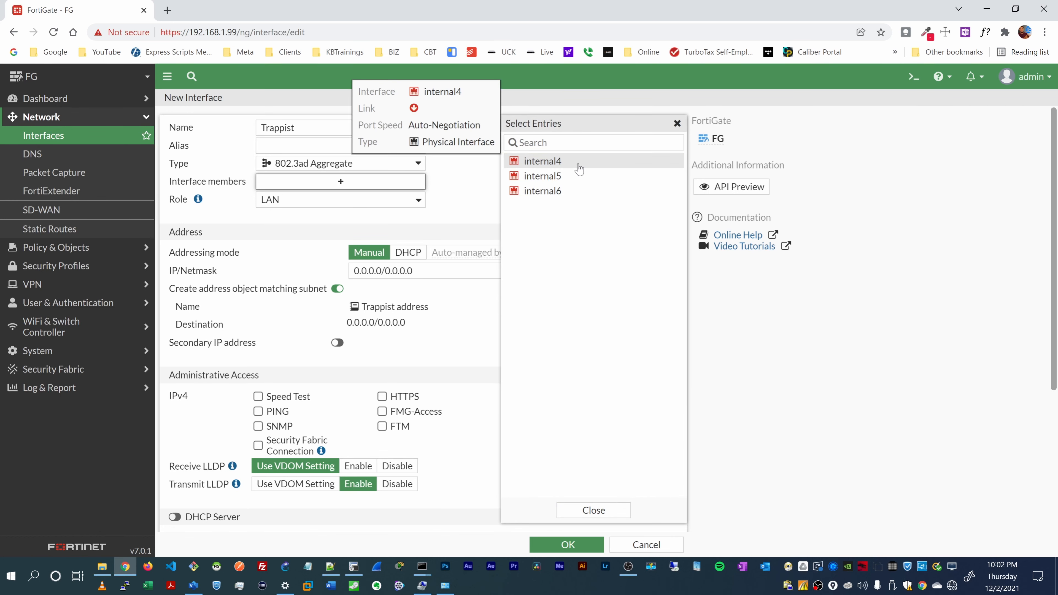
click(580, 167)
click(579, 177)
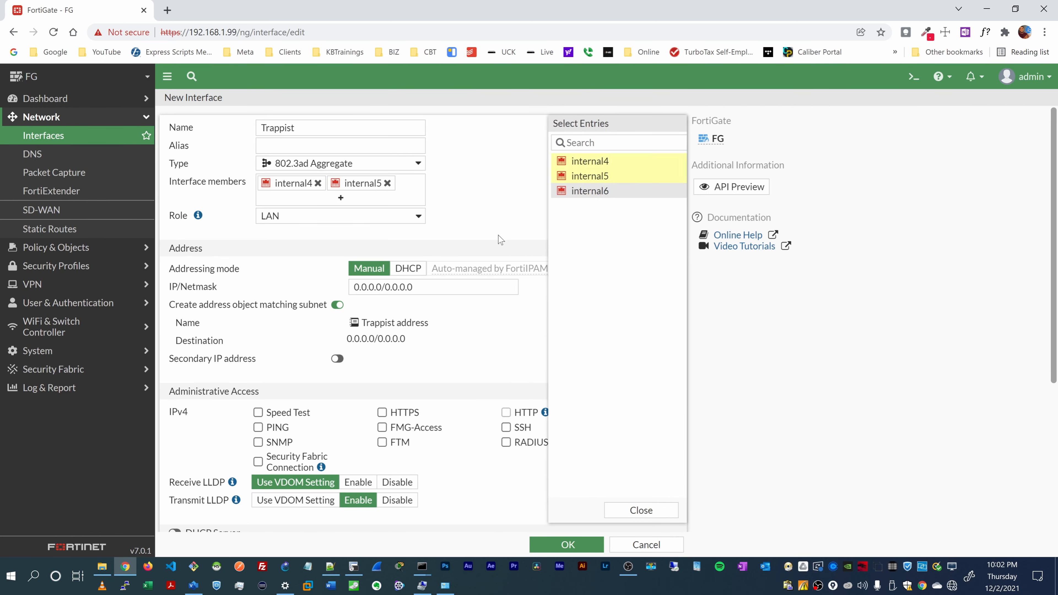
click(500, 240)
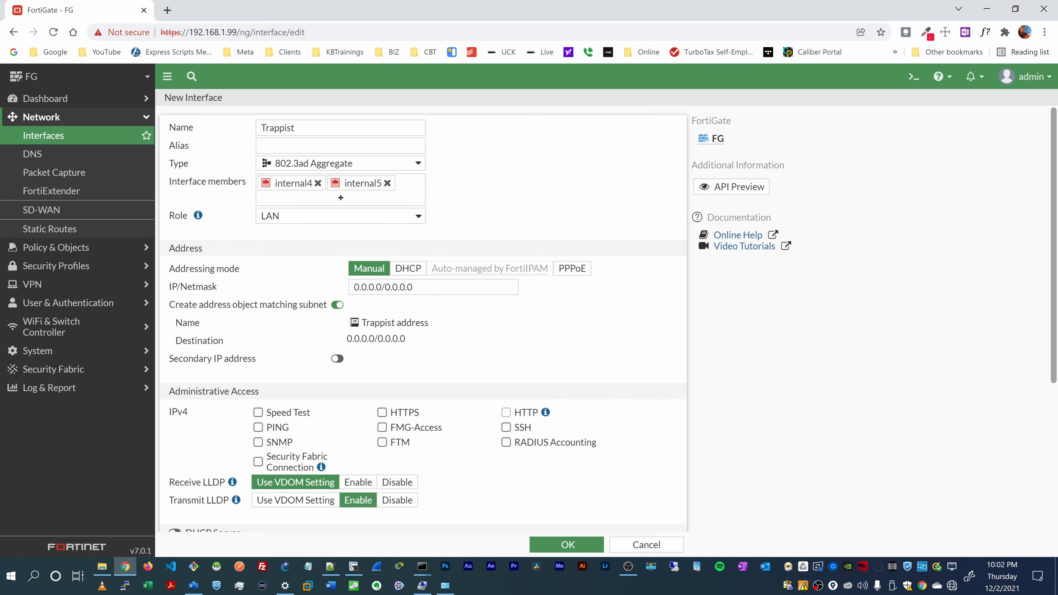
double_click(366, 287)
Step: Enter 10.0.0.1/255.255.255.0 as Trappist's address and switch on the DHCP Server
text(10.0.0.1)
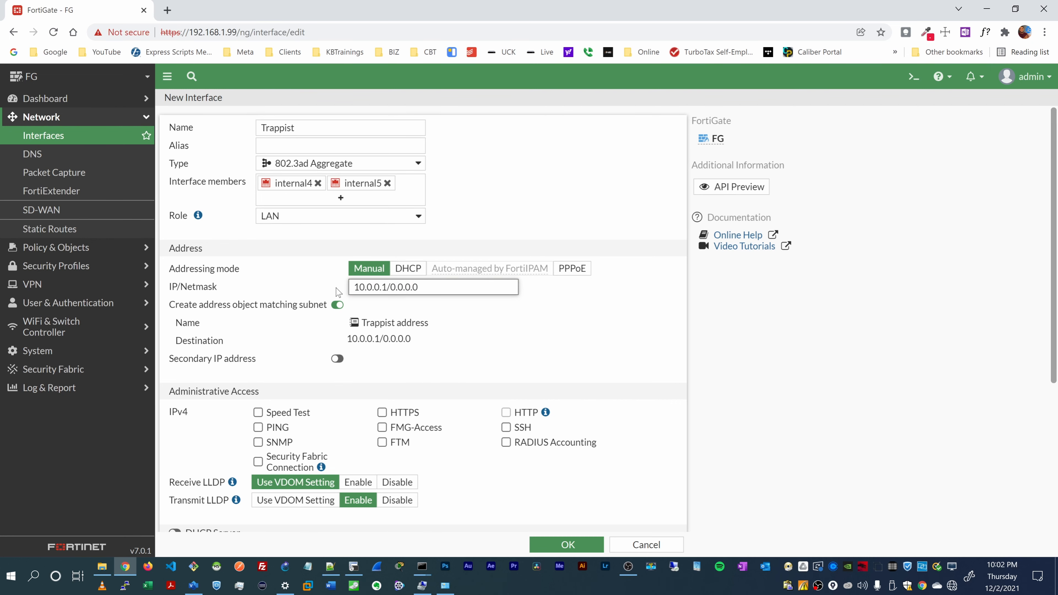
drag(389, 287, 419, 287)
text(255.255.255.0)
scroll(300, 312, down, 1)
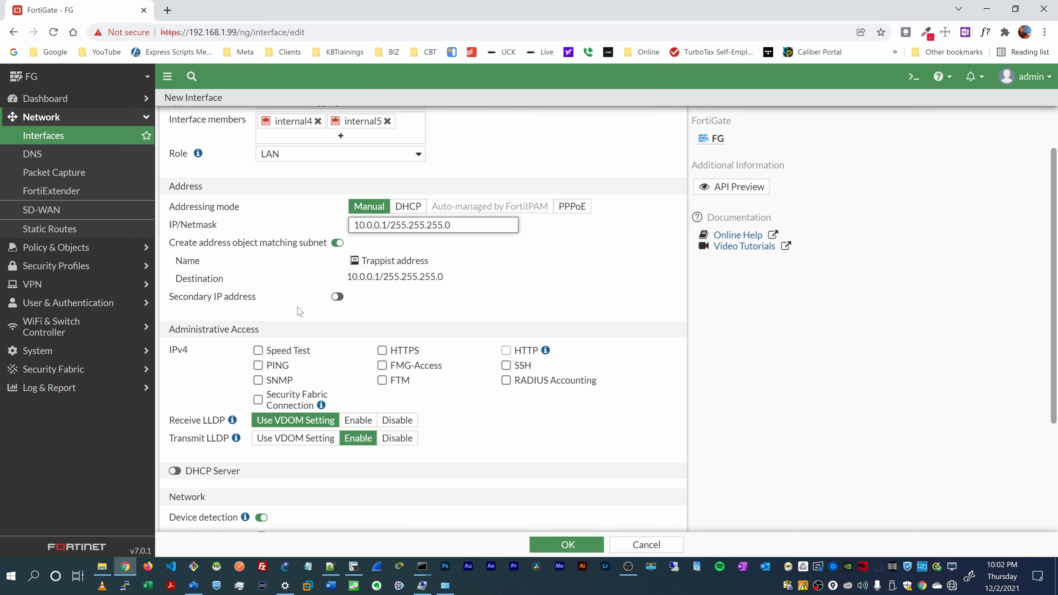
scroll(300, 312, down, 1)
click(175, 409)
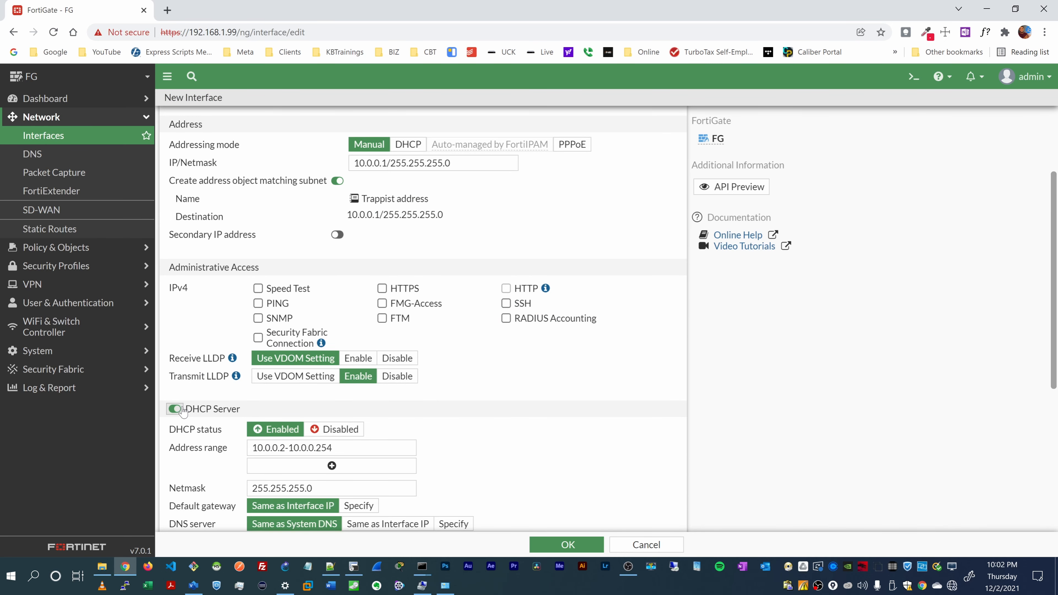
Step: Change the DHCP range start to 10.0.0.11 and end to 10.0.0.249, then review the form
scroll(182, 411, down, 2)
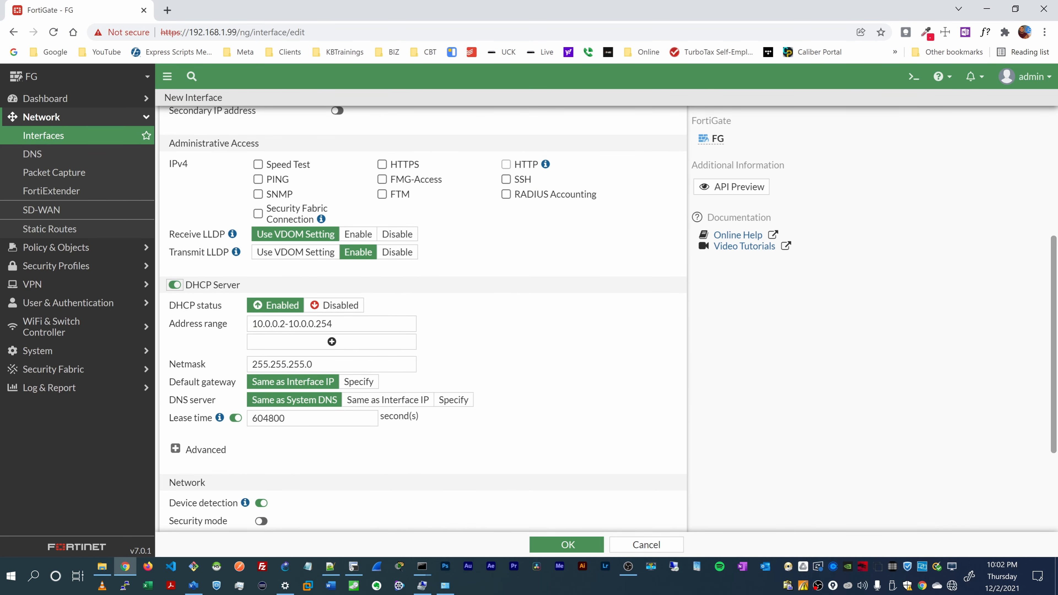
drag(285, 324, 280, 324)
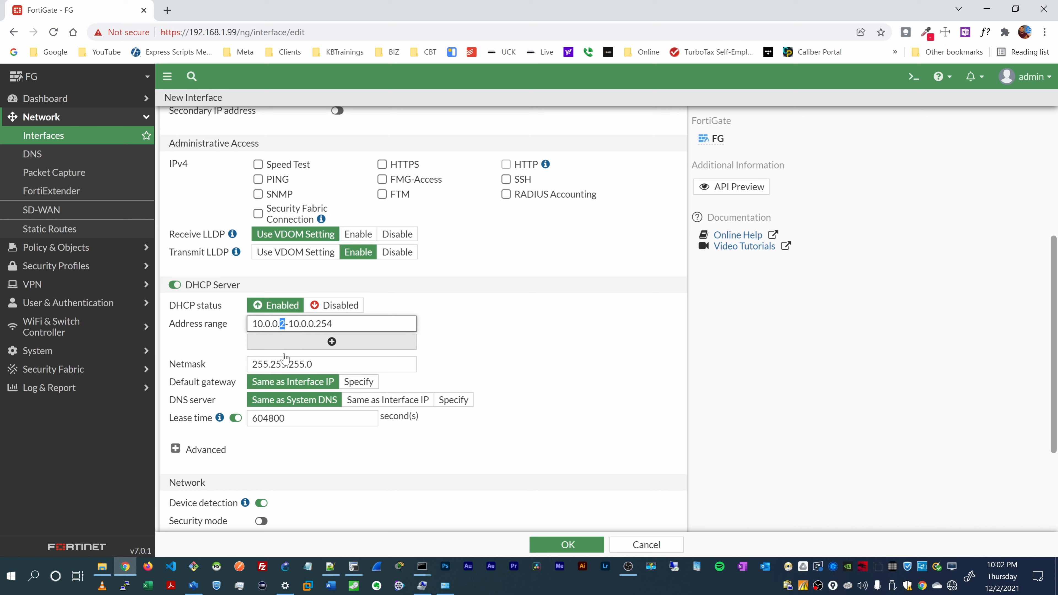
text(11)
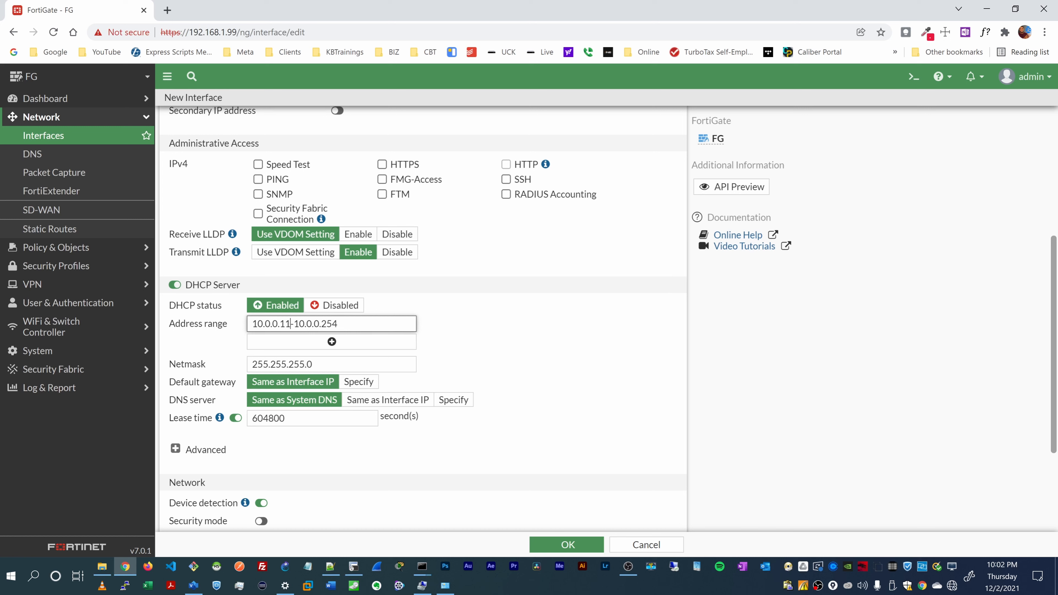
drag(338, 324, 321, 324)
text(249)
click(474, 299)
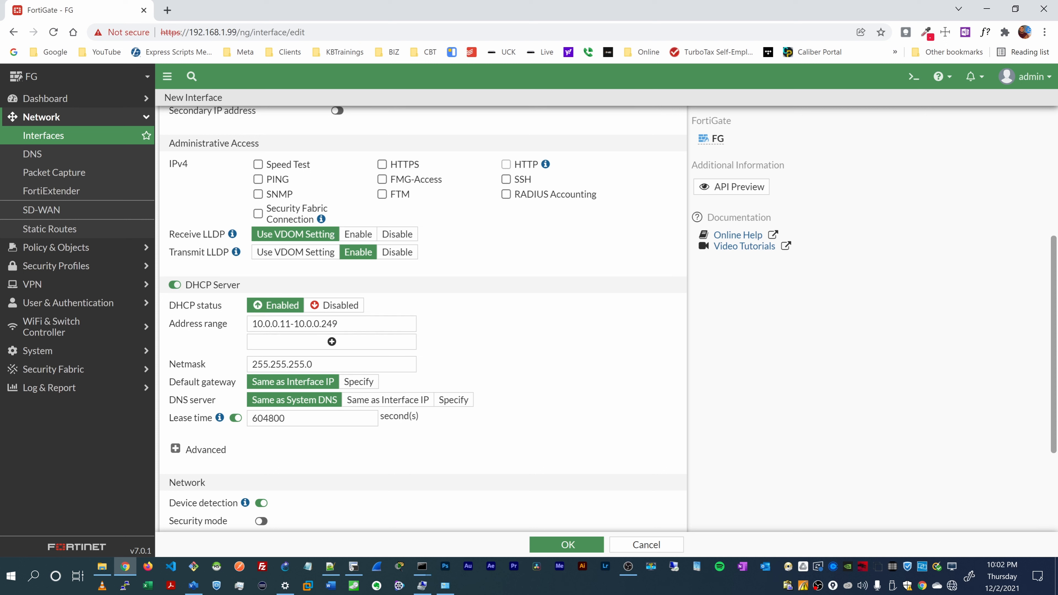
scroll(475, 298, down, 2)
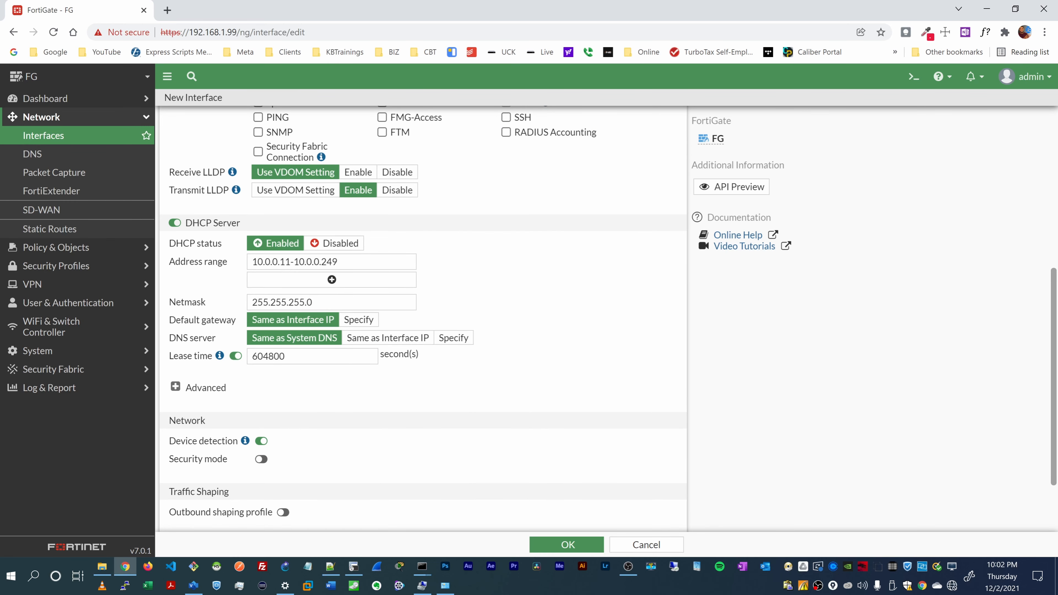
scroll(244, 364, down, 3)
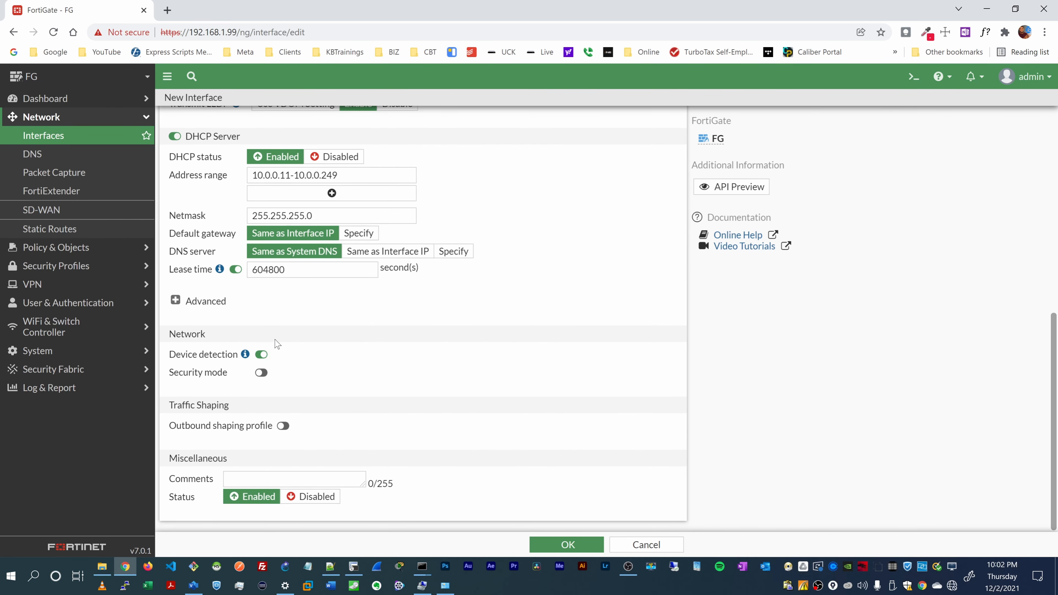
scroll(385, 384, up, 2)
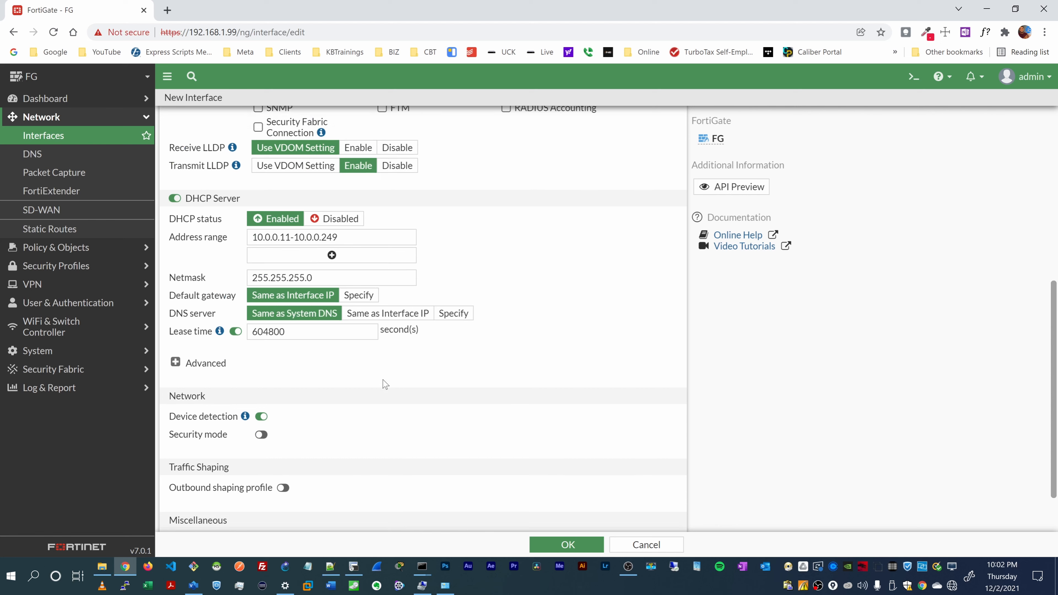
scroll(385, 384, down, 2)
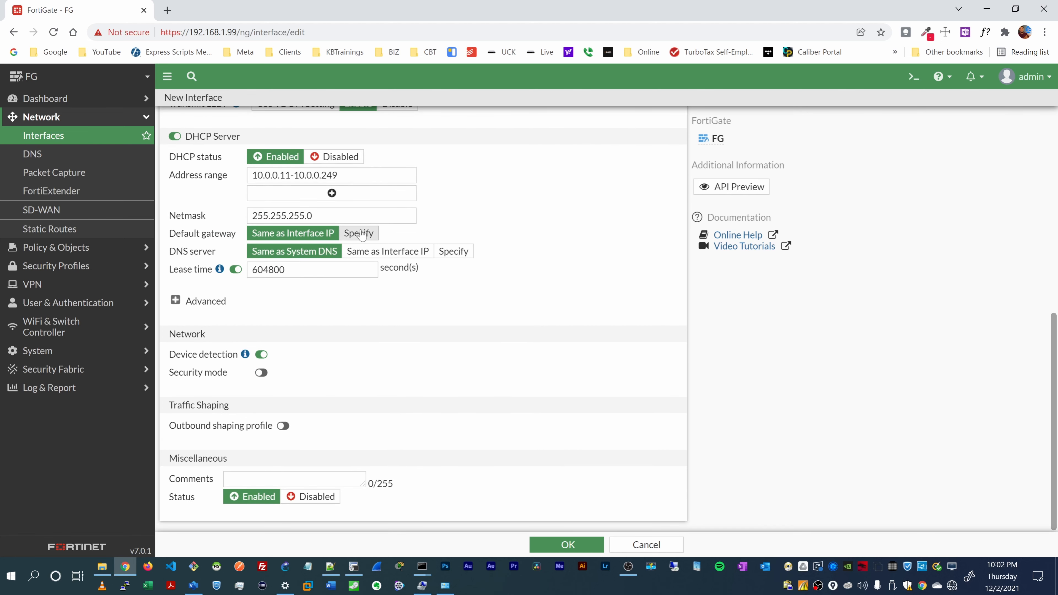
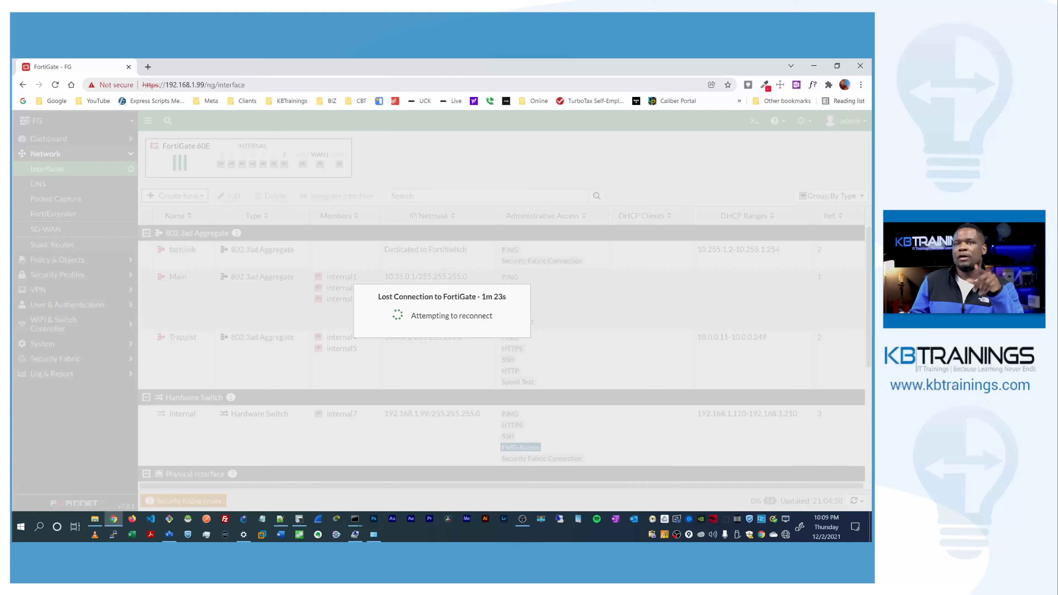
drag(166, 85, 204, 85)
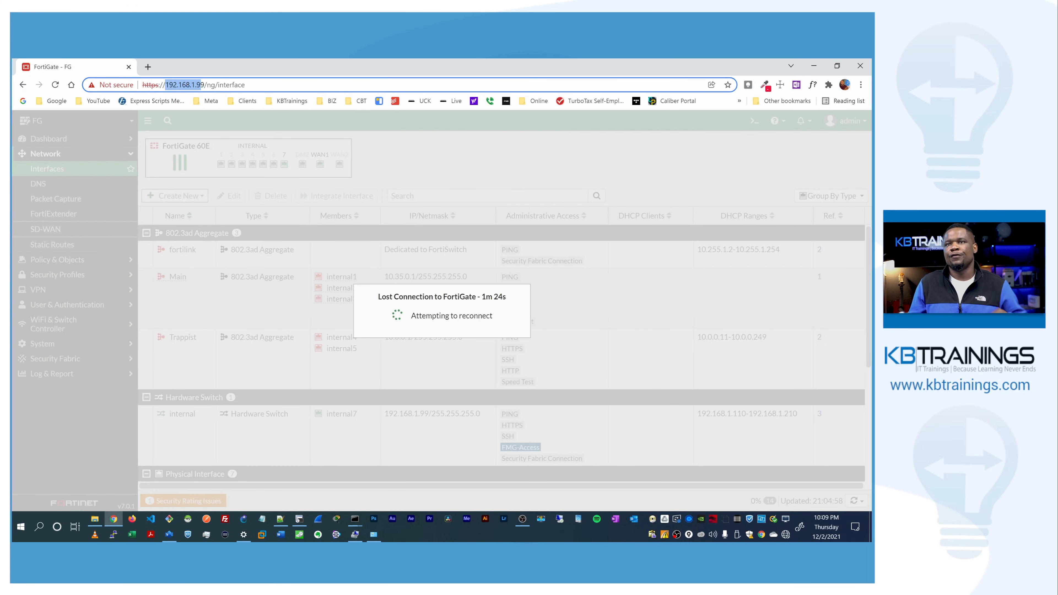
click(148, 67)
click(162, 85)
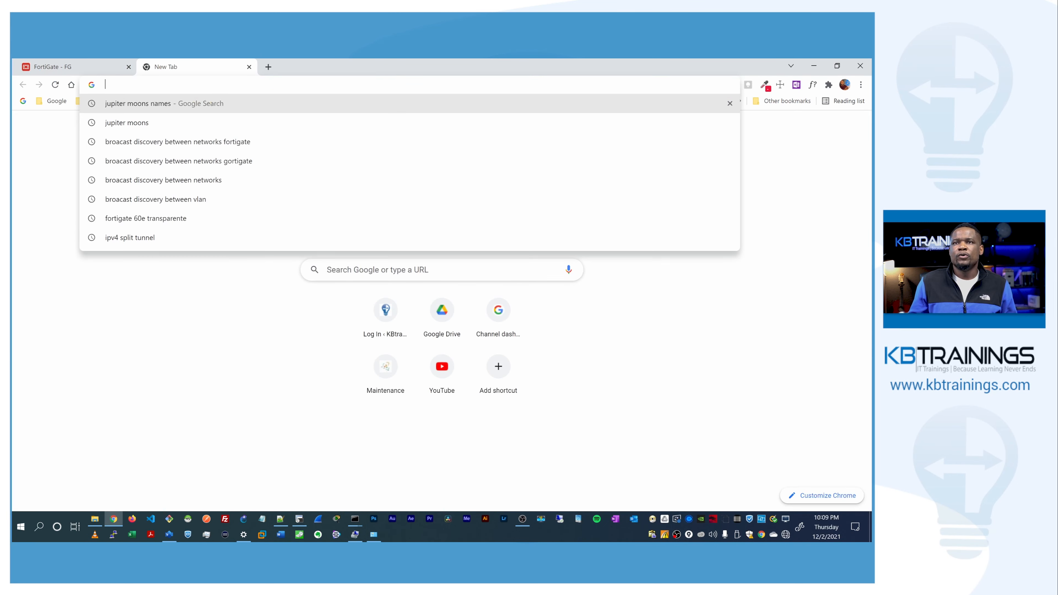
text(10.)
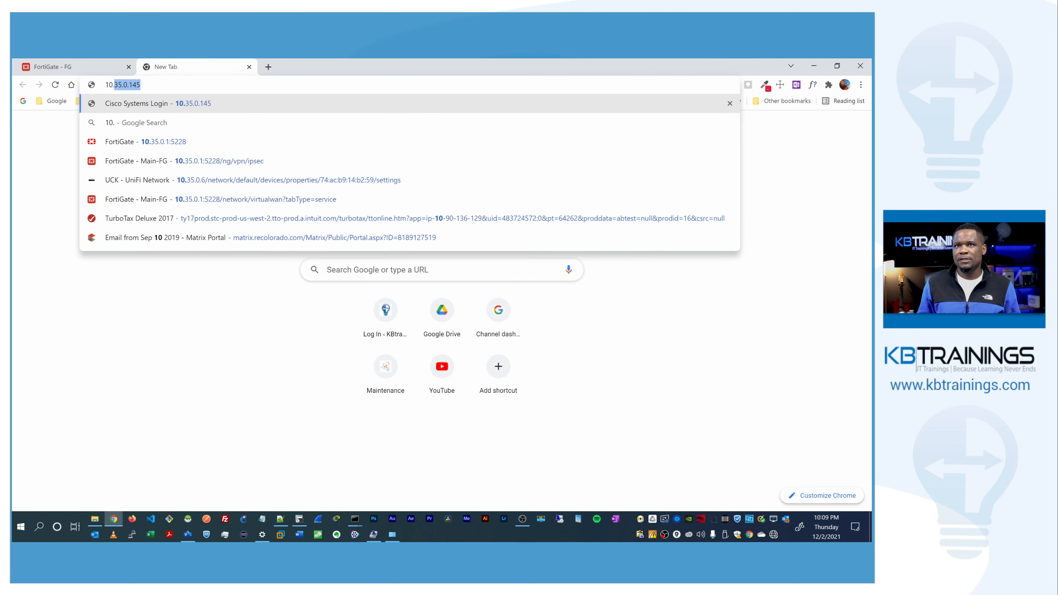
text(35)
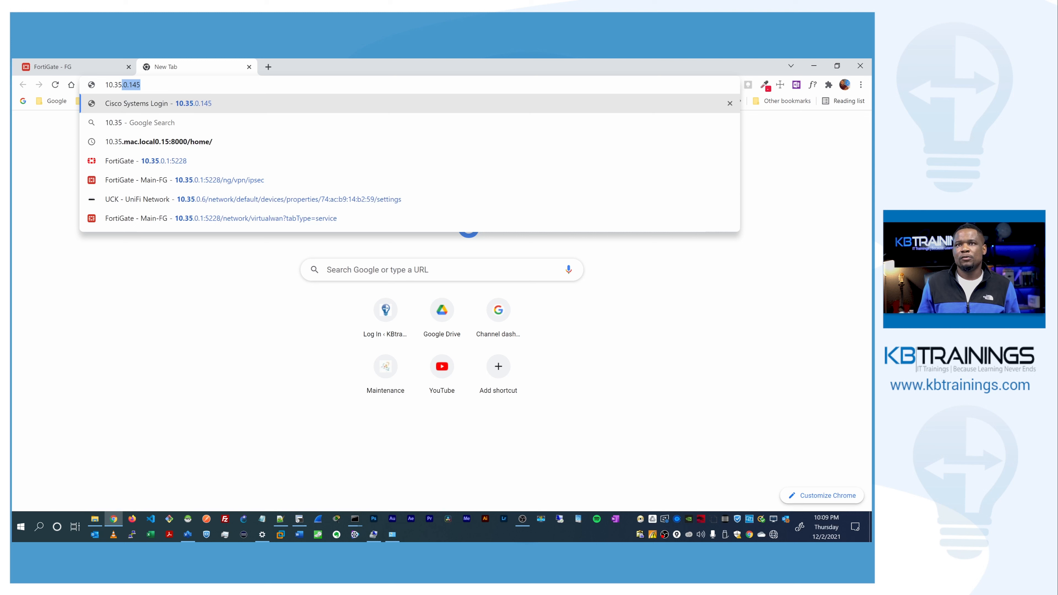
text(.)
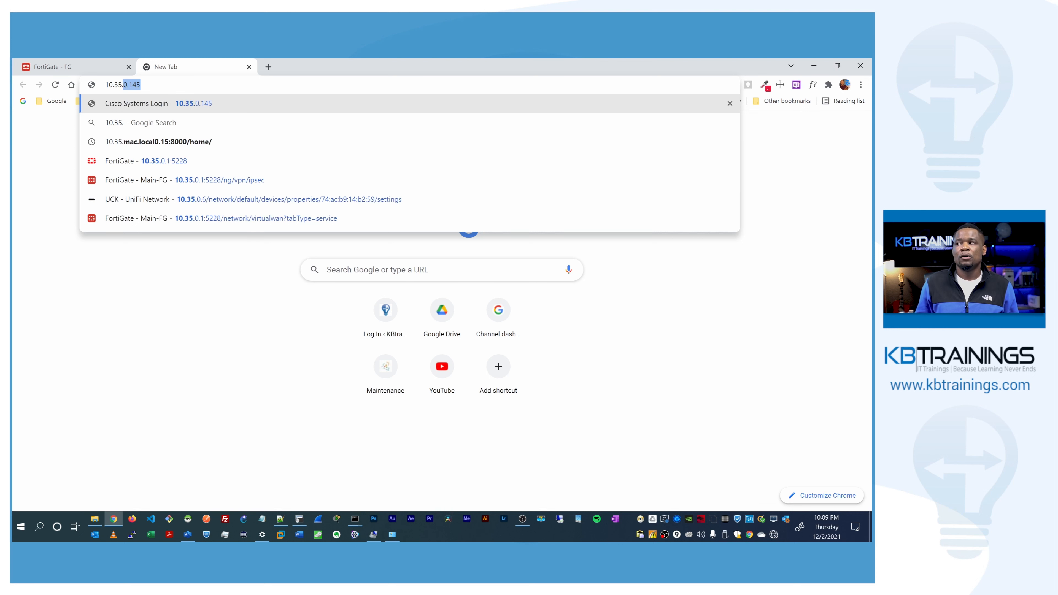
text(0.1)
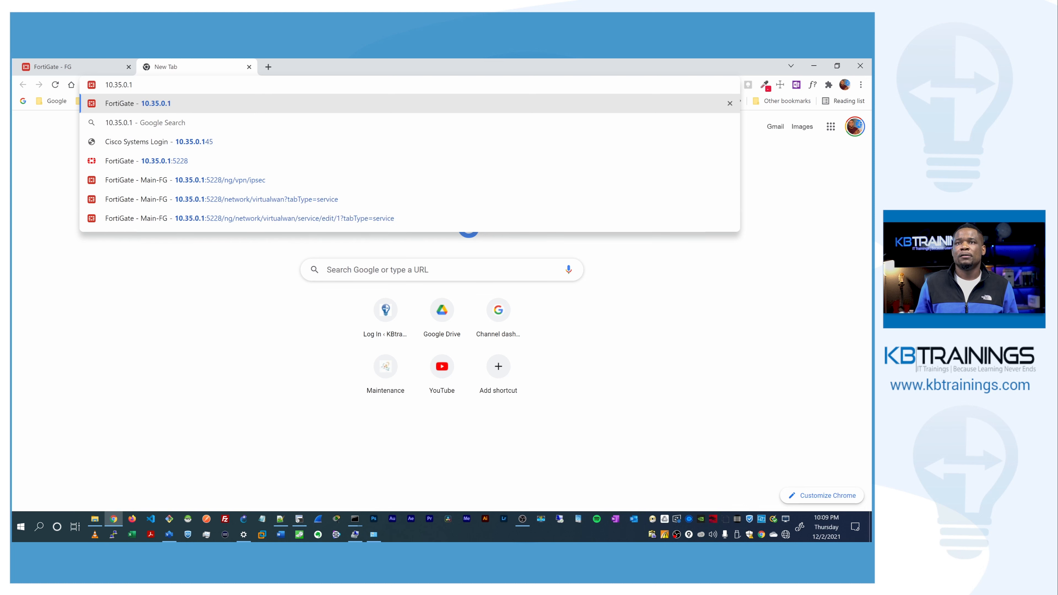
key(Return)
click(320, 370)
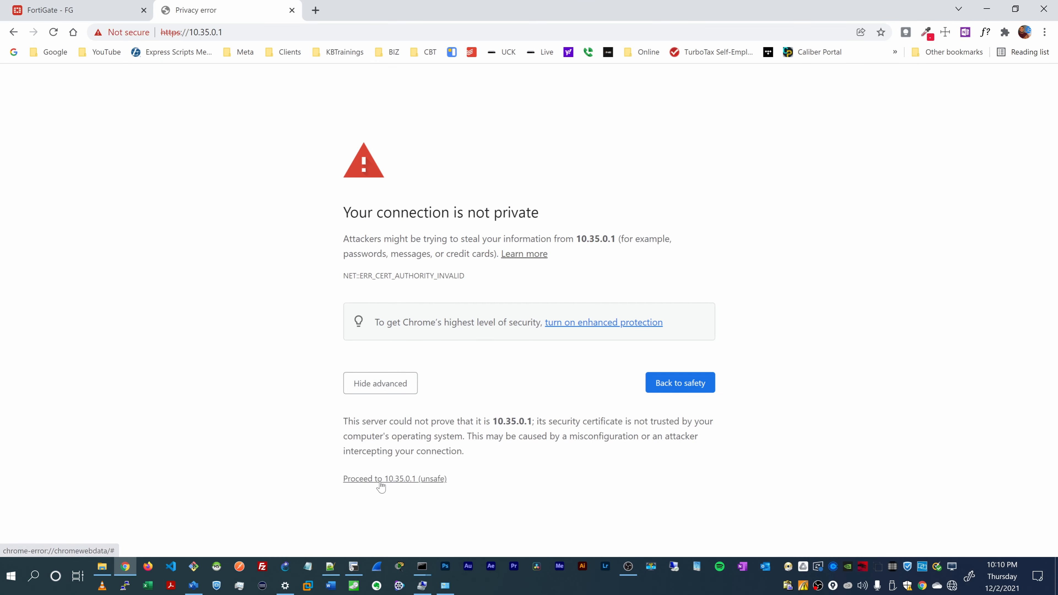
click(381, 480)
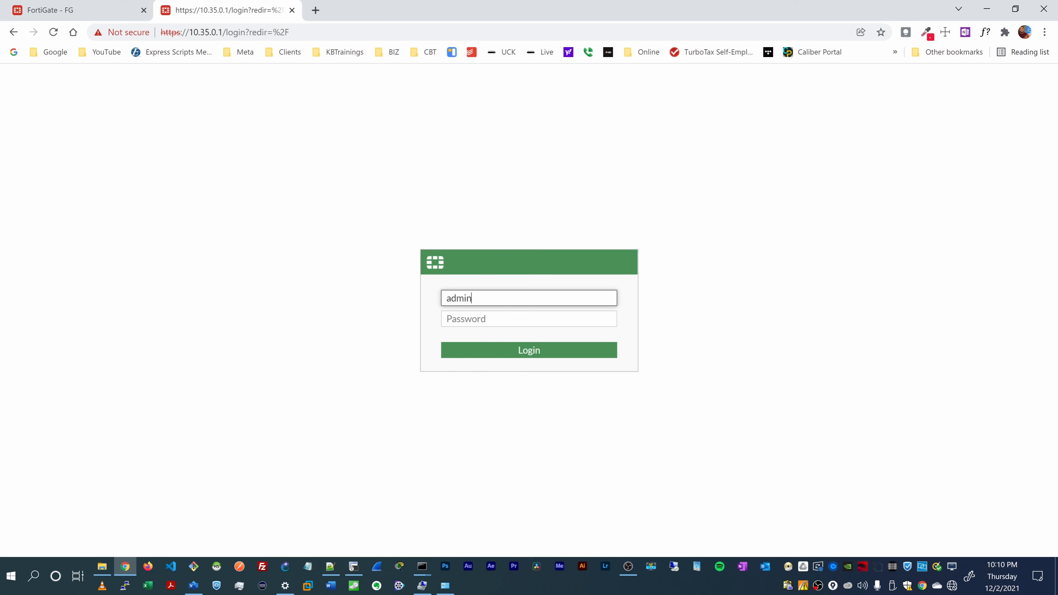
Step: Log in to the FortiGate as admin with the account password
key(Tab)
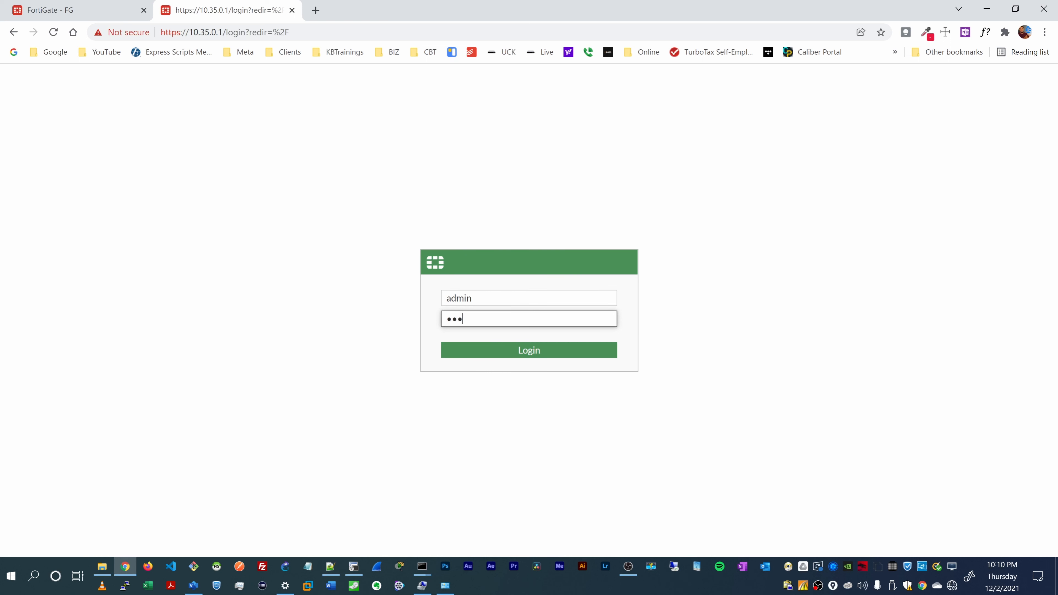
key(Return)
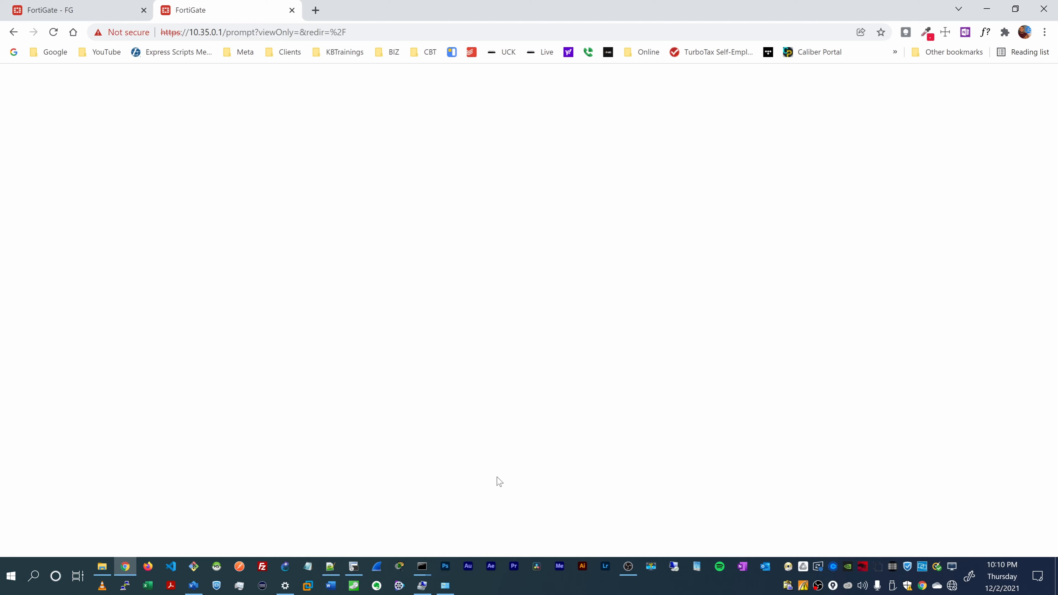
Step: Bring the running ping 8.8.8.8 window forward and move it to the lower right
mouse_move(423, 568)
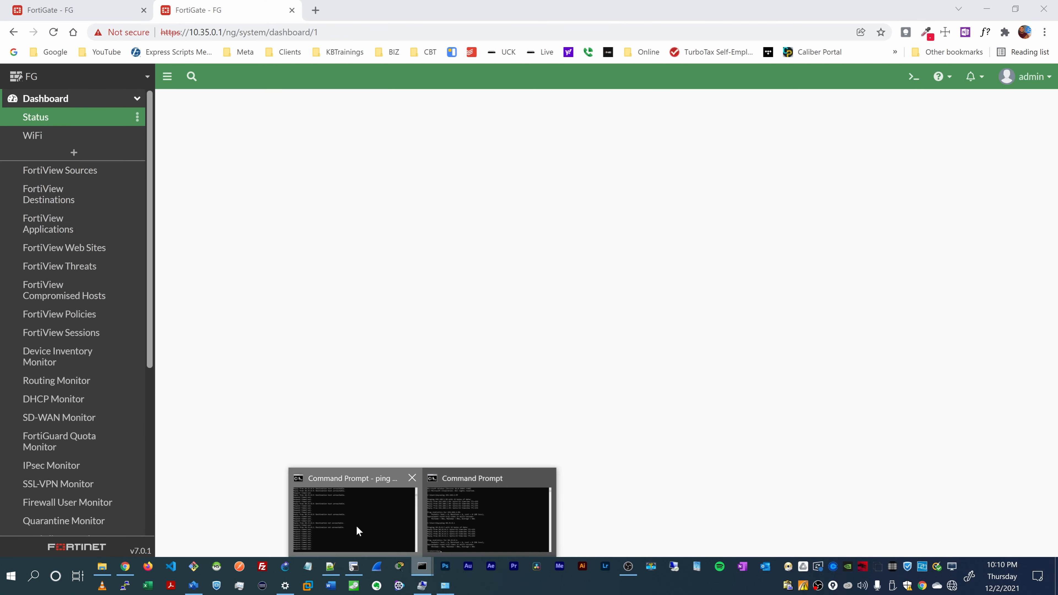
click(356, 525)
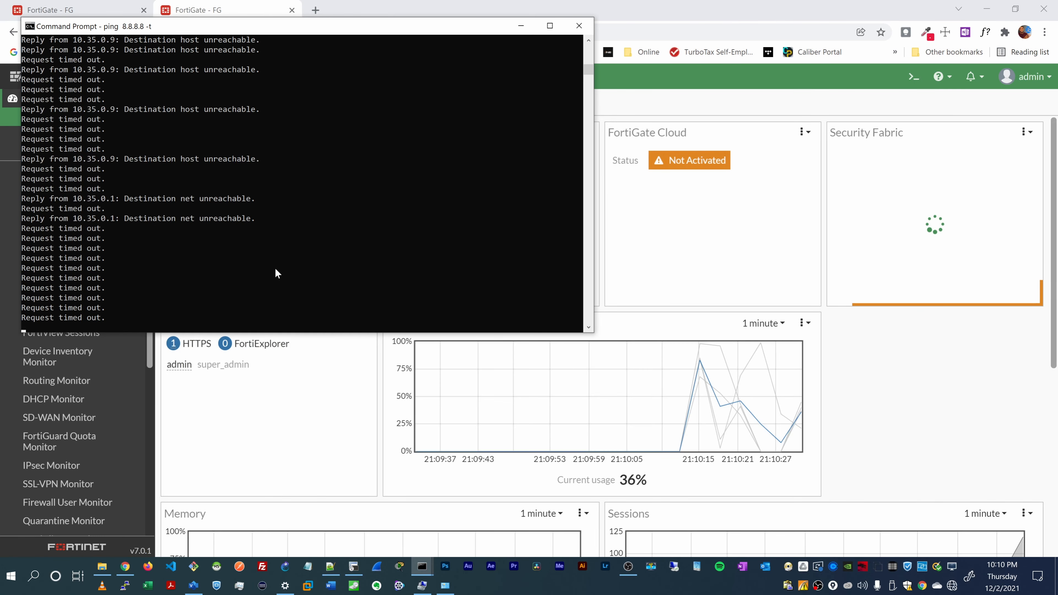
drag(319, 35, 677, 151)
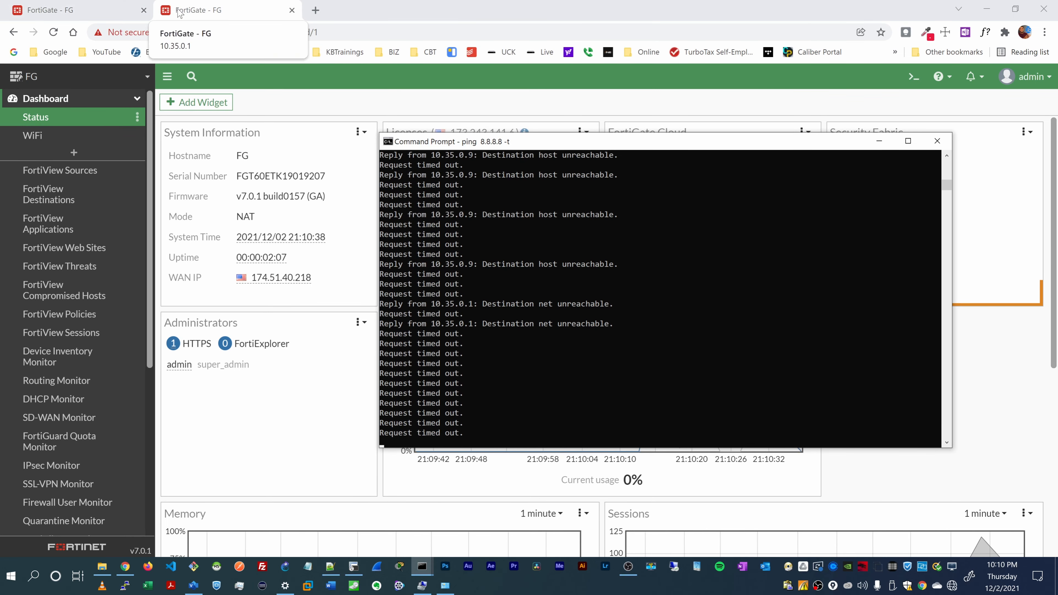
Step: Back in the browser, open the Network > Interfaces page
click(154, 9)
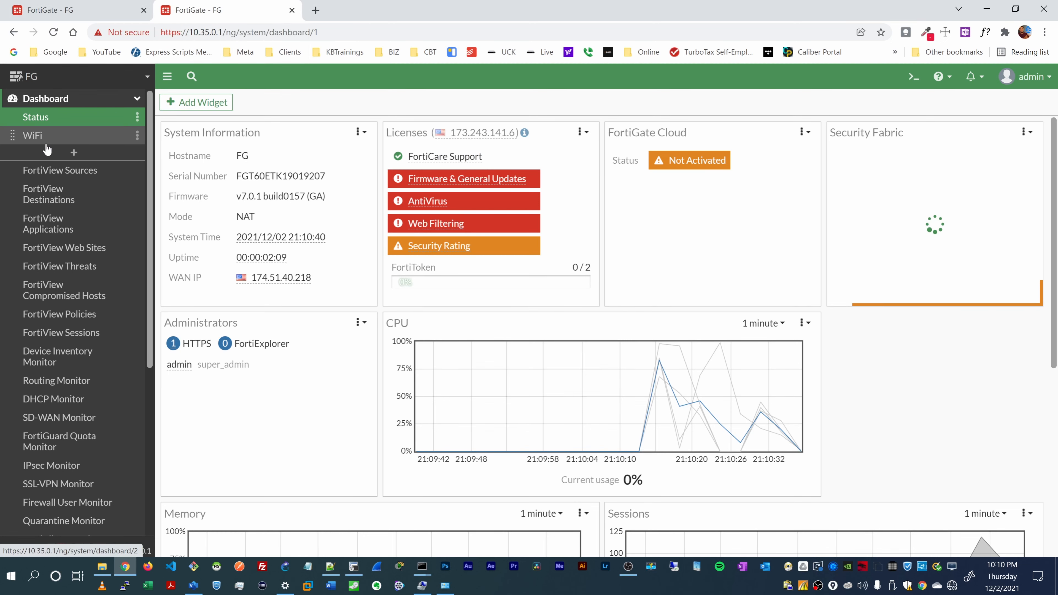
scroll(62, 196, down, 5)
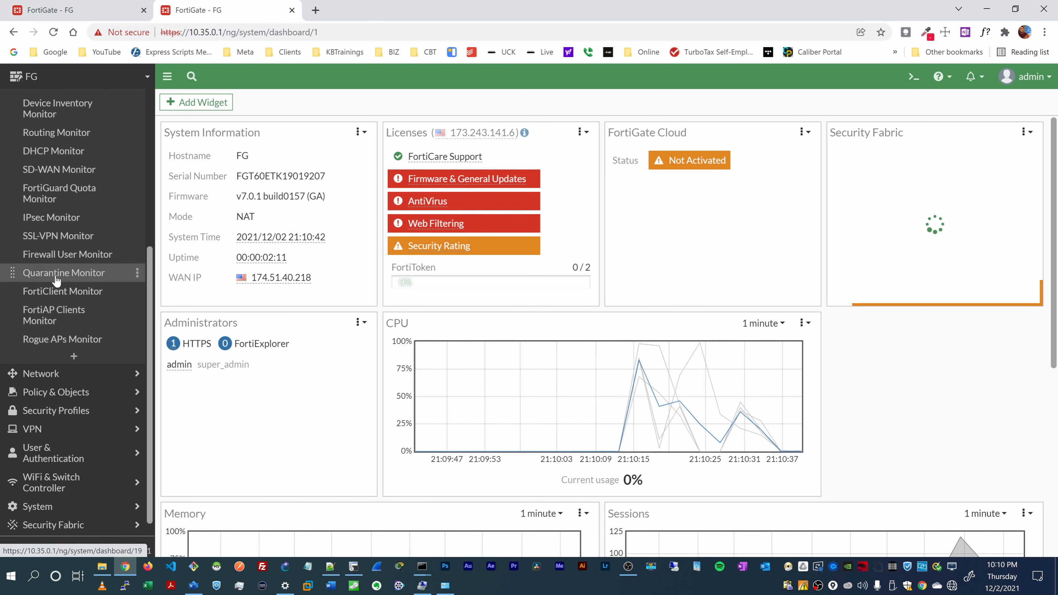
click(75, 371)
click(75, 143)
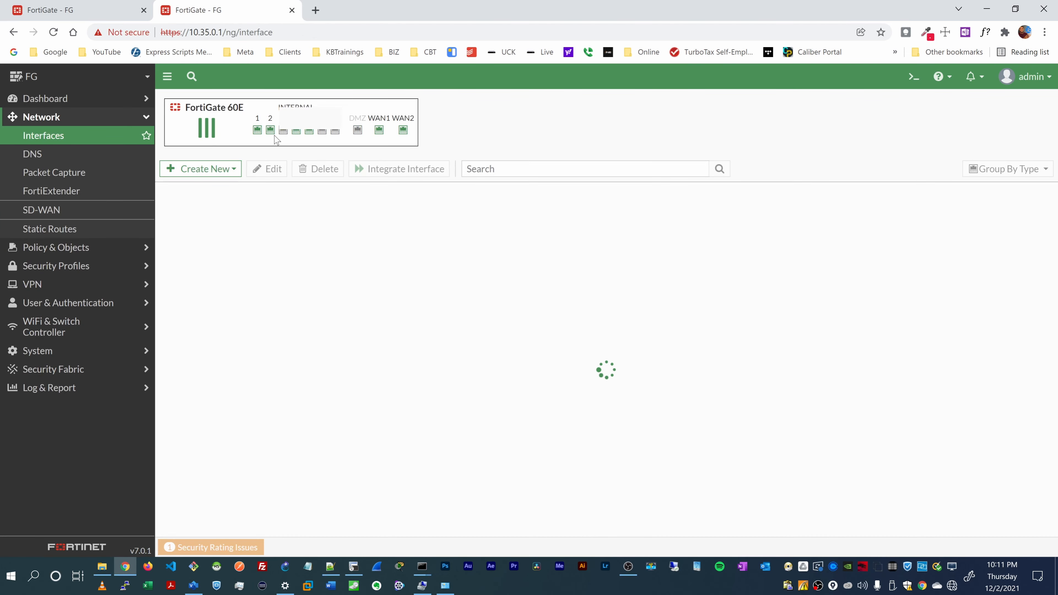
Step: Review wan2's DHCP-connected settings, then go to the Network > SD-WAN zones page
scroll(280, 380, down, 3)
scroll(281, 379, down, 3)
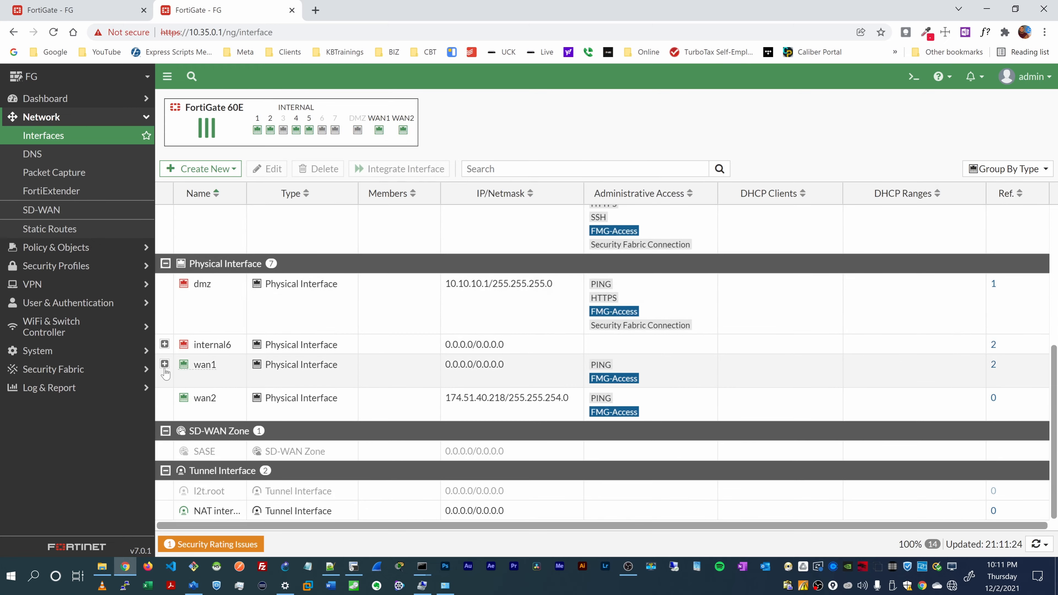
double_click(207, 403)
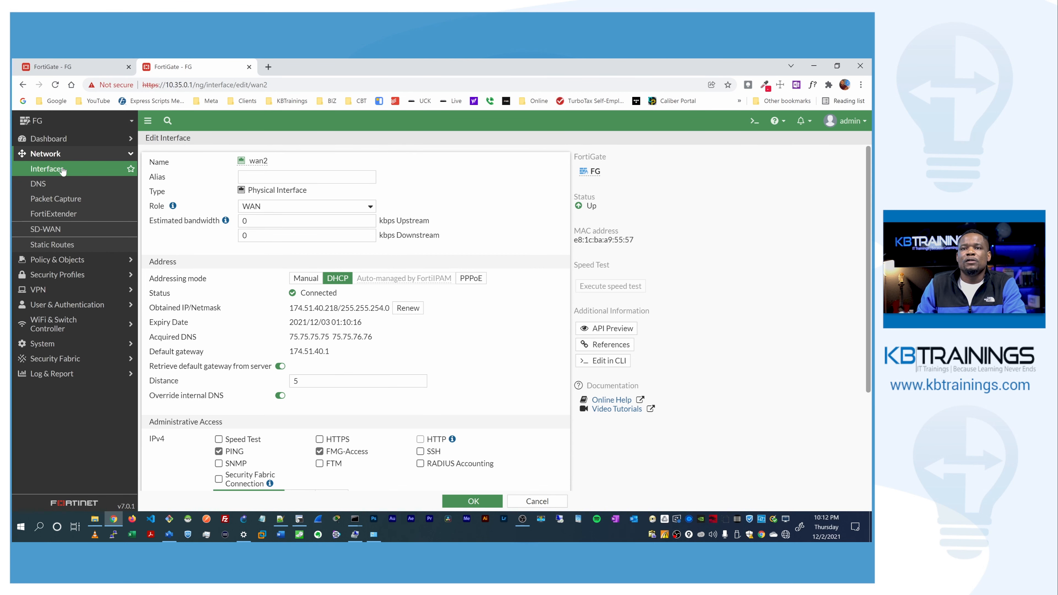
click(58, 230)
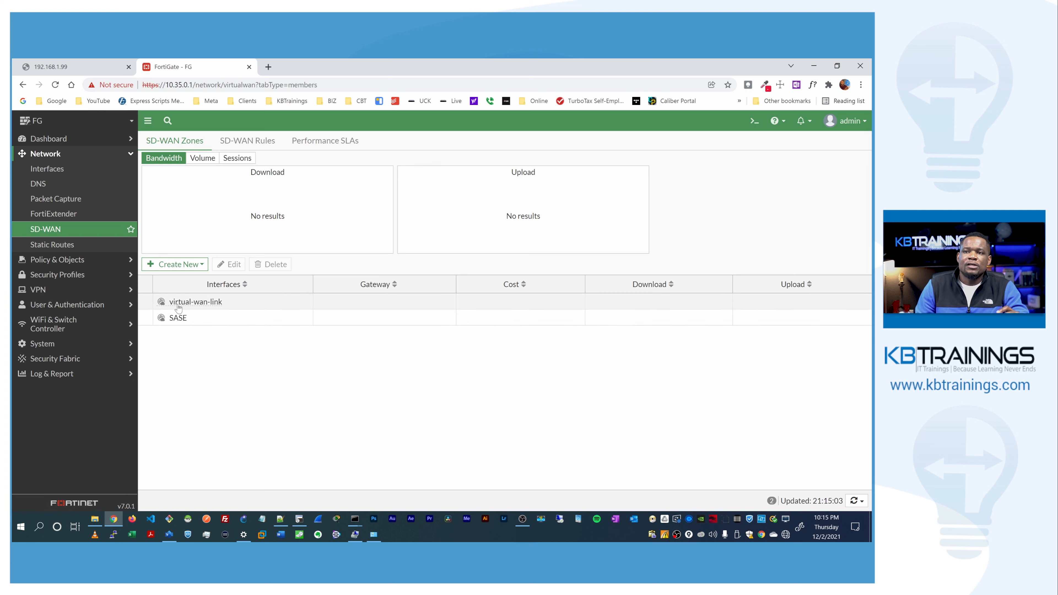
Step: Add WAN as an SD-WAN member of virtual-wan-link
mouse_move(175, 307)
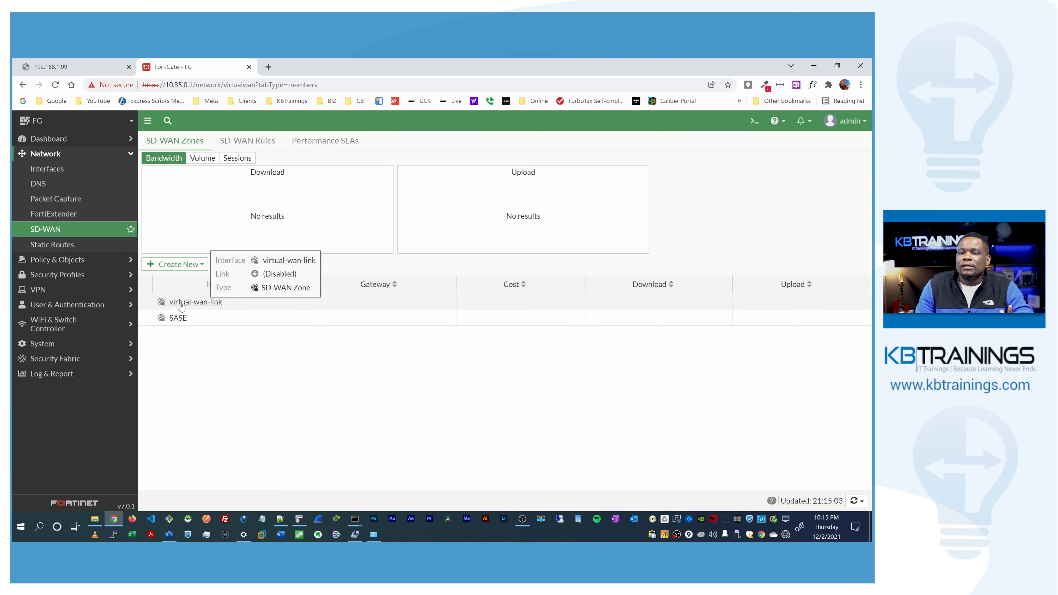
click(189, 266)
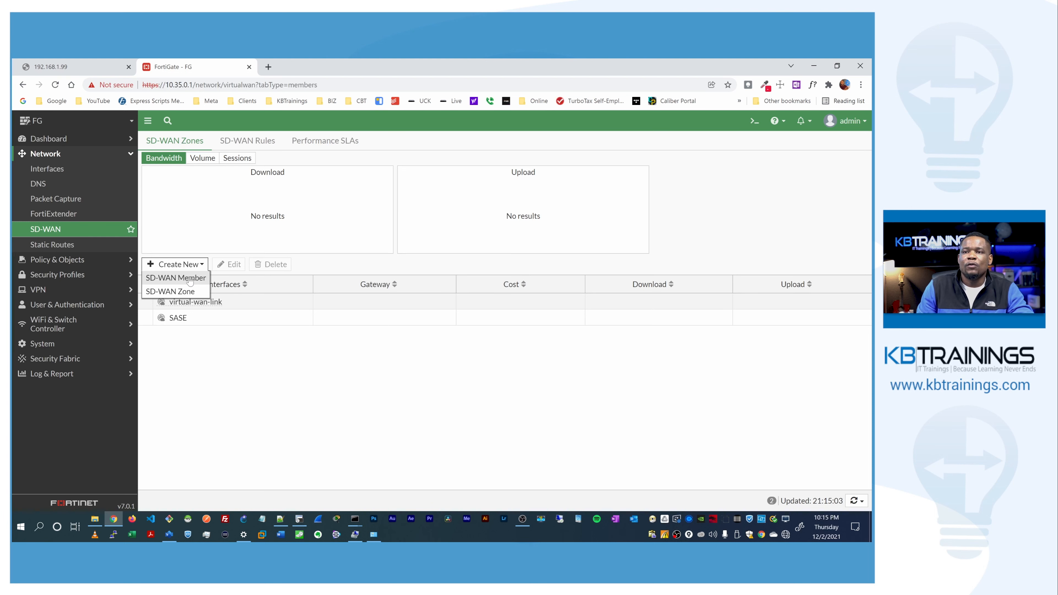
click(190, 278)
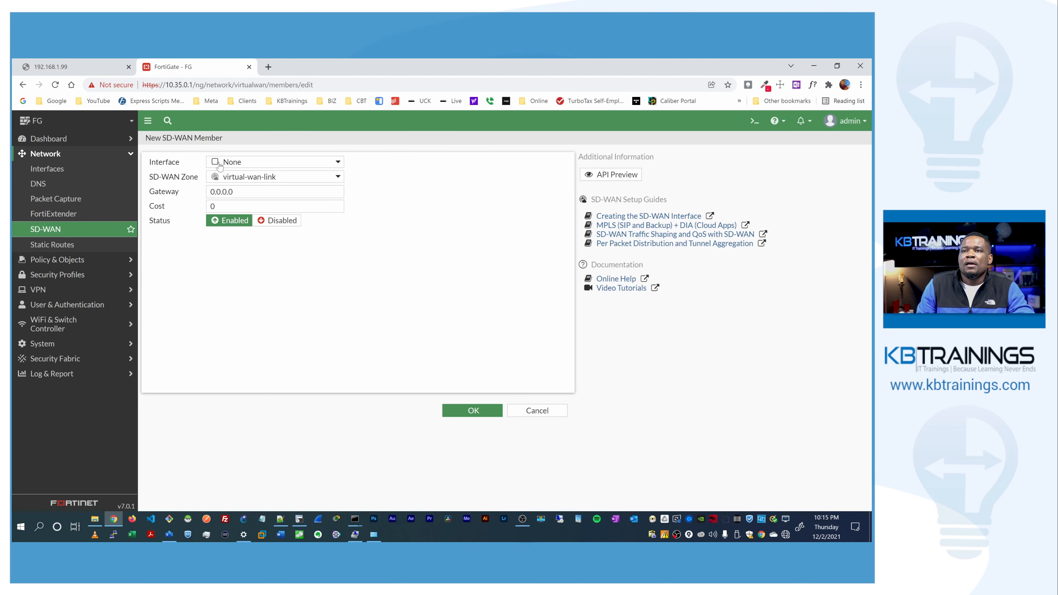
click(220, 163)
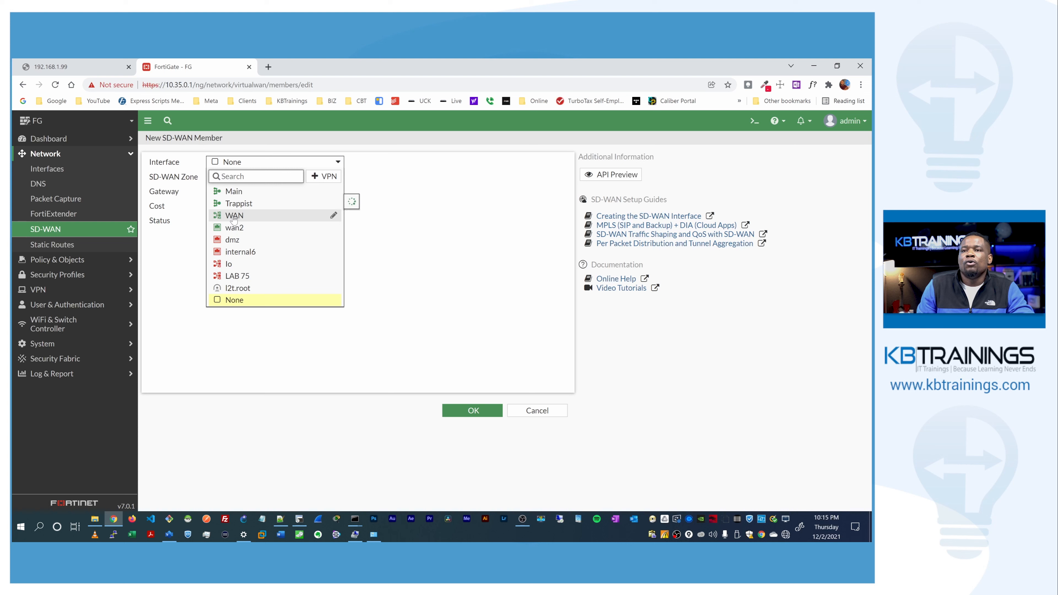
mouse_move(234, 218)
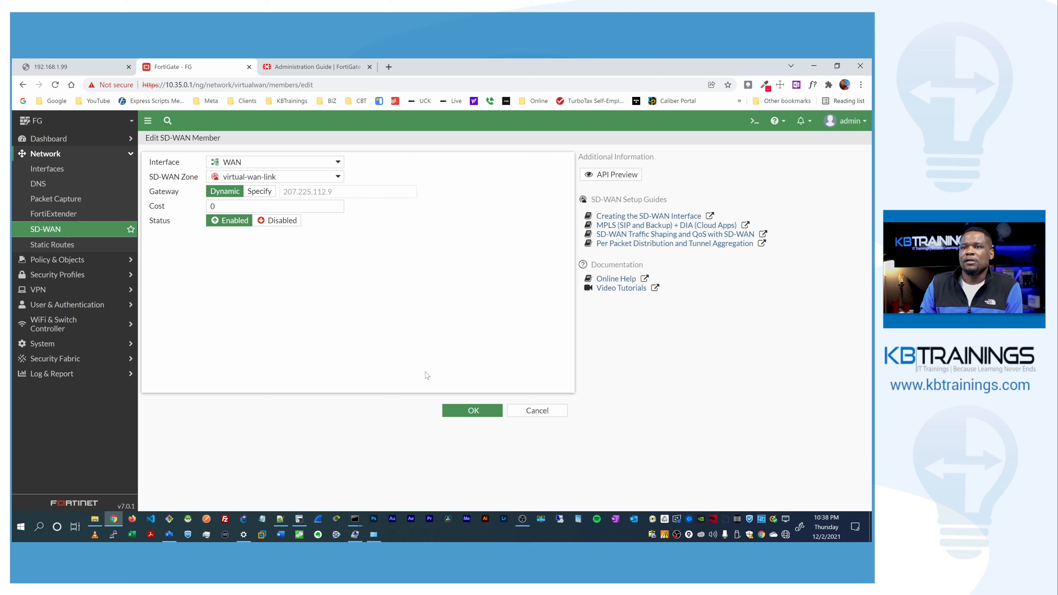
click(452, 412)
Step: Add wan2 as a second SD-WAN member and expand virtual-wan-link to show both
click(191, 265)
click(175, 278)
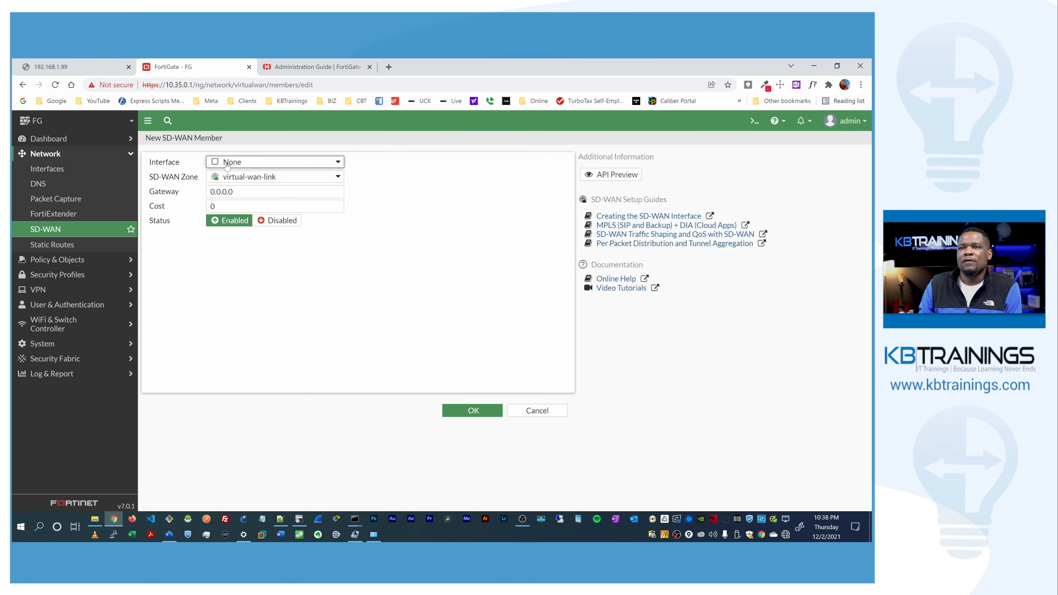
click(236, 162)
click(242, 216)
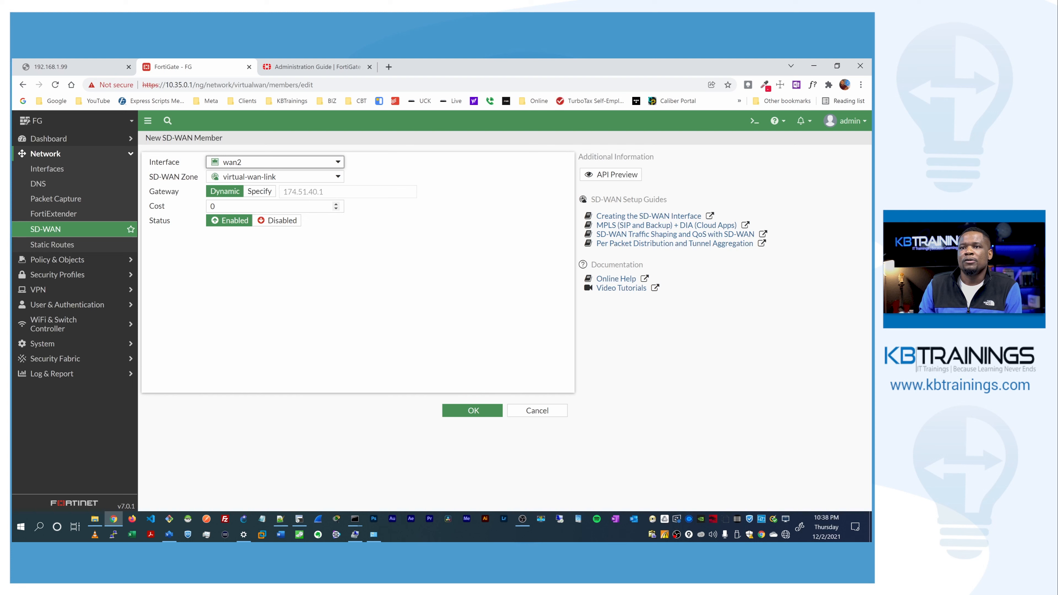
click(461, 413)
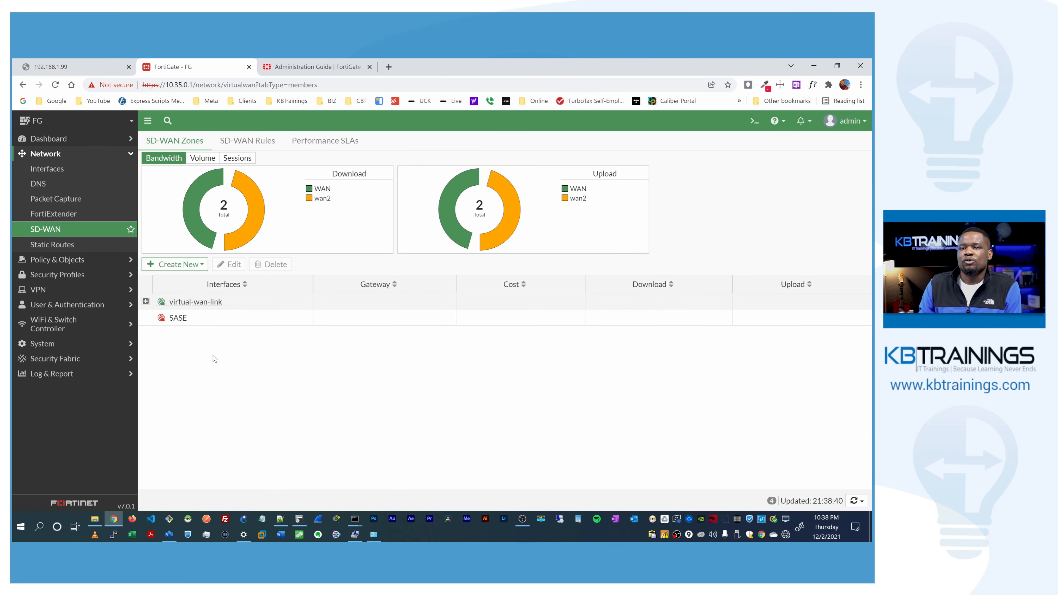
click(146, 301)
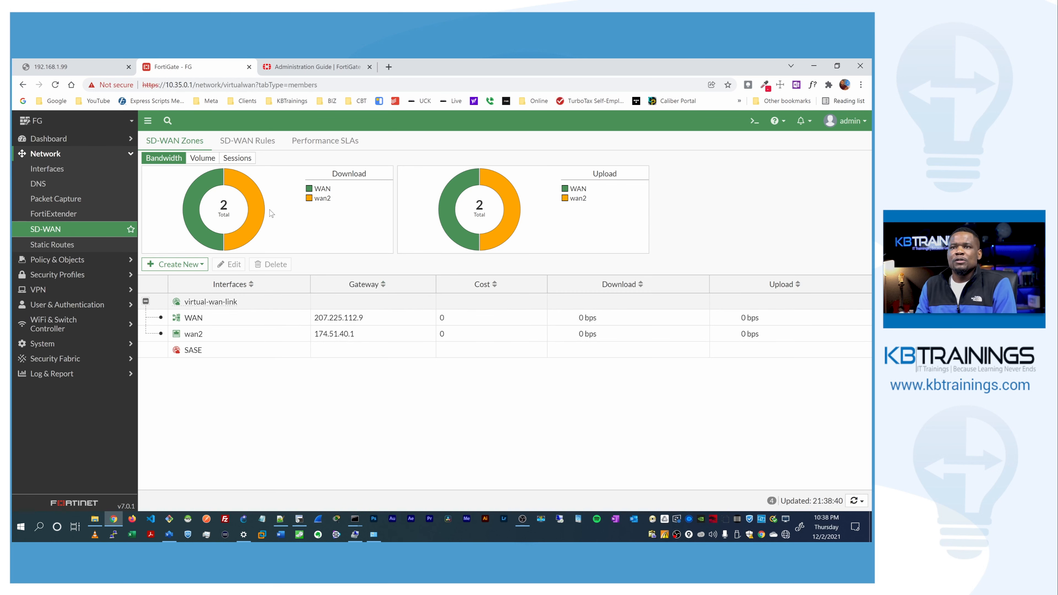
Step: Start a new performance SLA named Google DNS
click(309, 142)
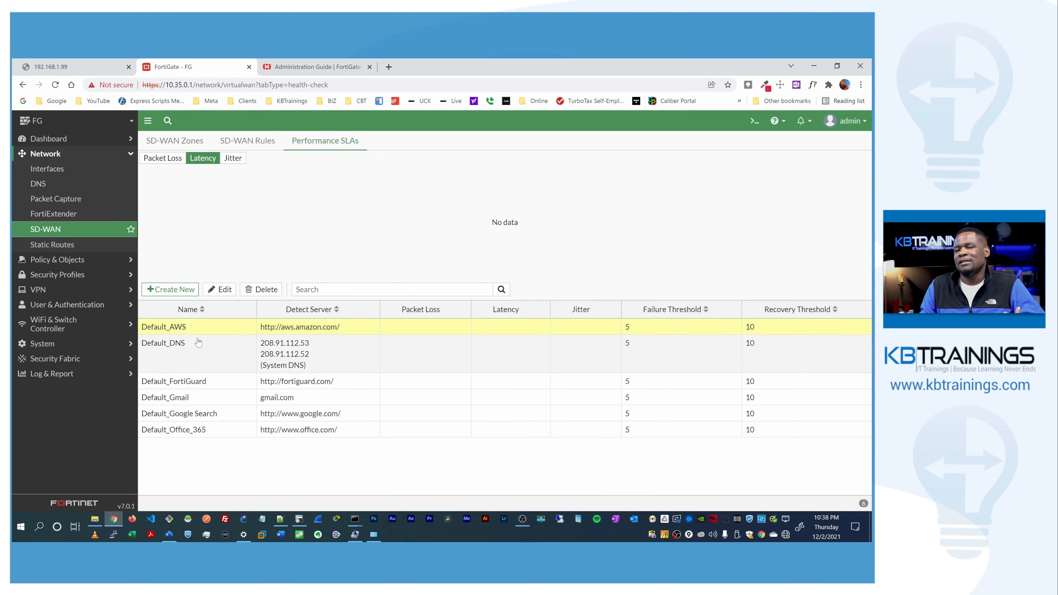
click(163, 291)
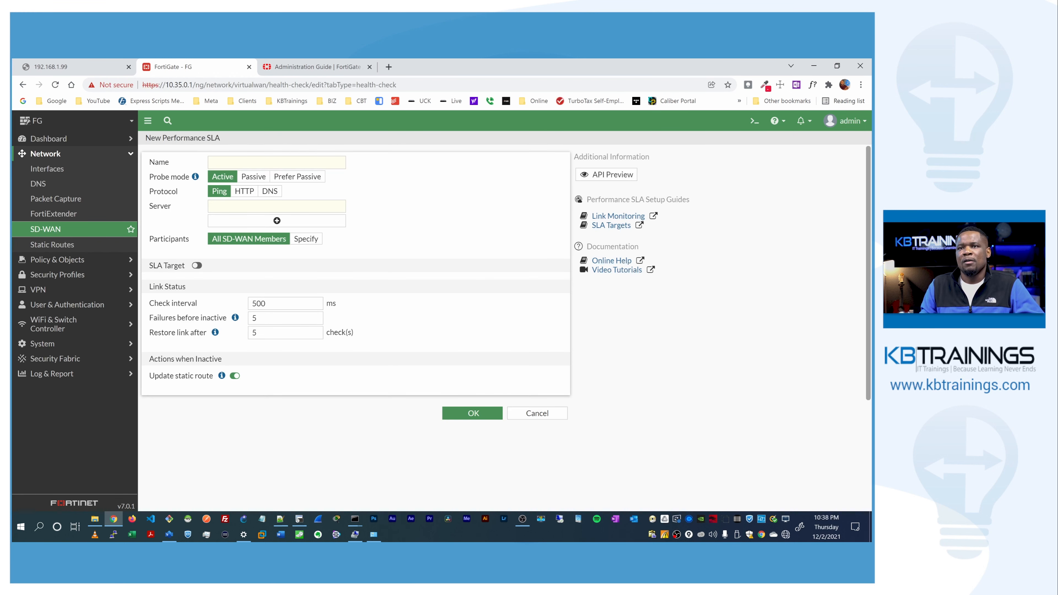
text(GOOG)
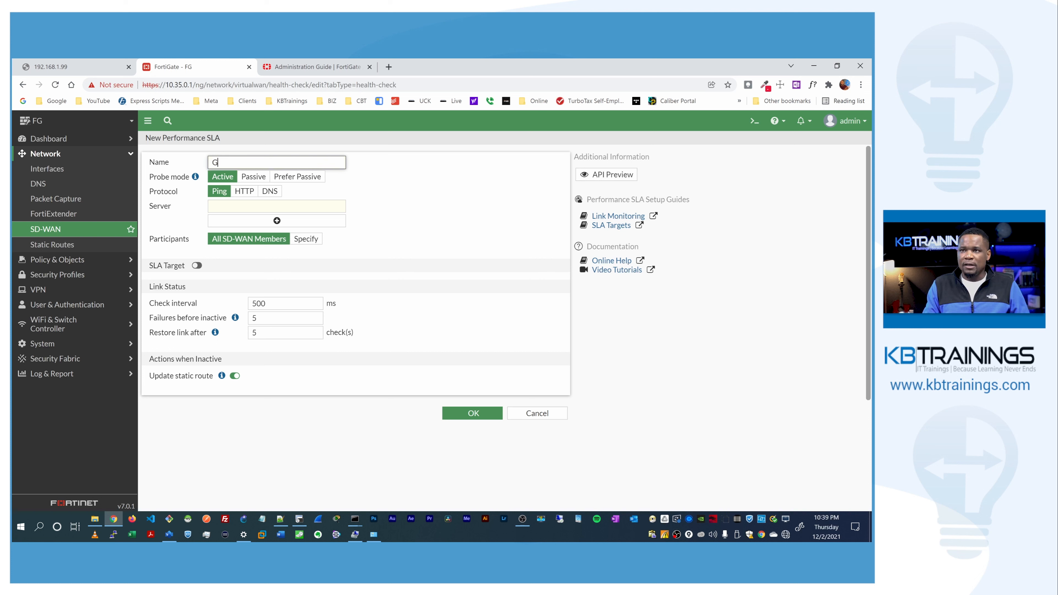
key(BackSpace)
key(BackSpace)
key(BackSpace)
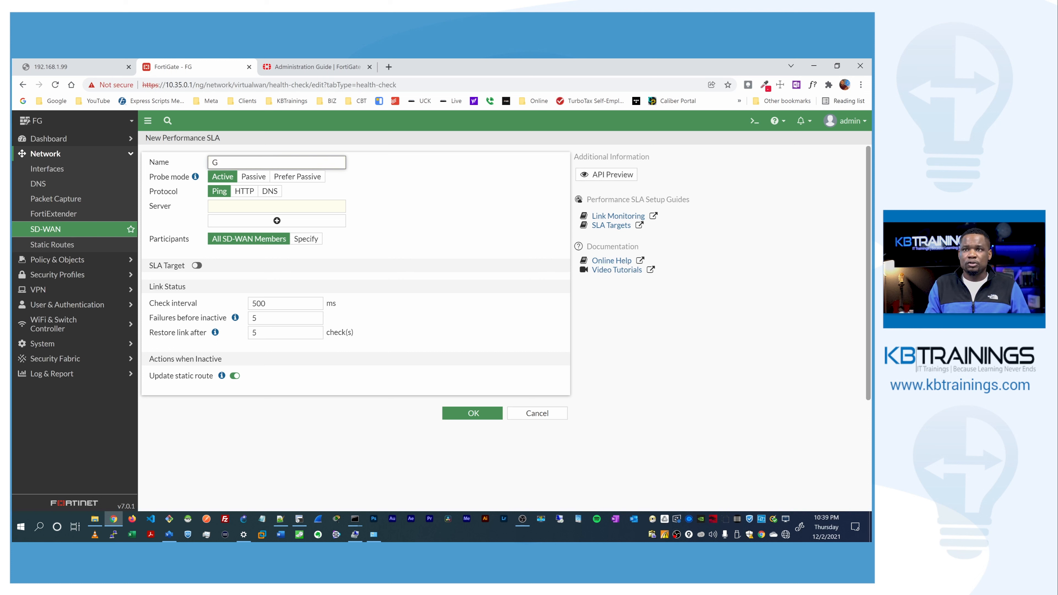
text(oogle DNS)
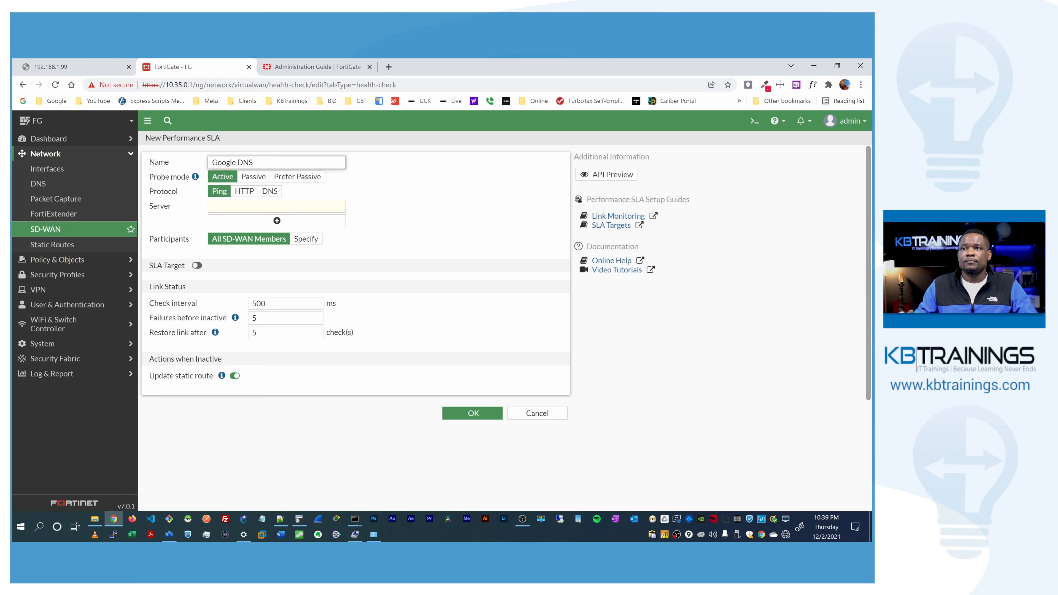
Step: Keep active ping probing to server 8.8.8.8, leave SLA targets off, and save
click(221, 179)
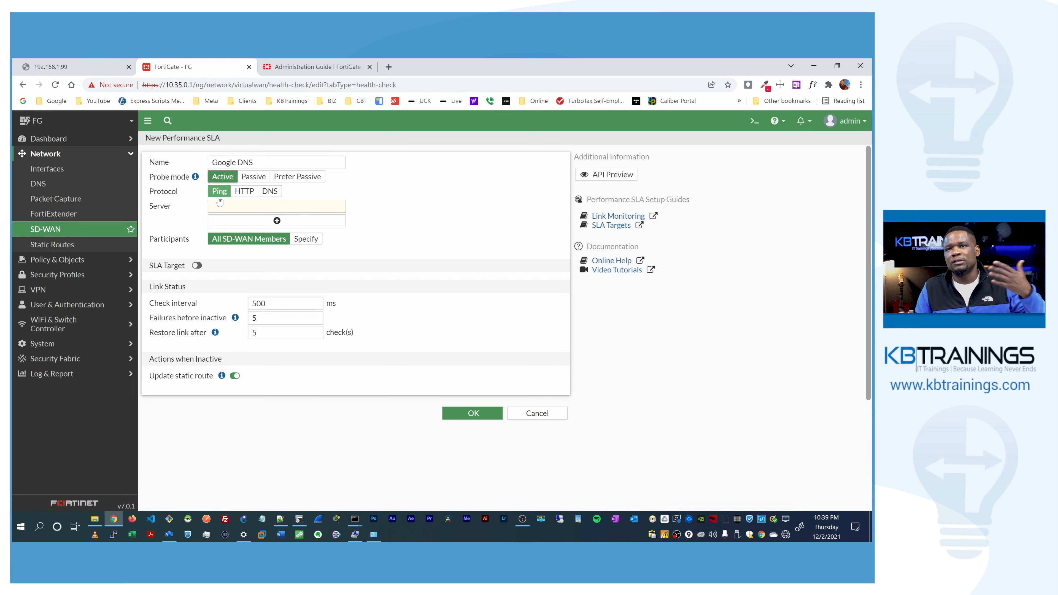
click(215, 206)
text(8.8.8.8)
click(340, 177)
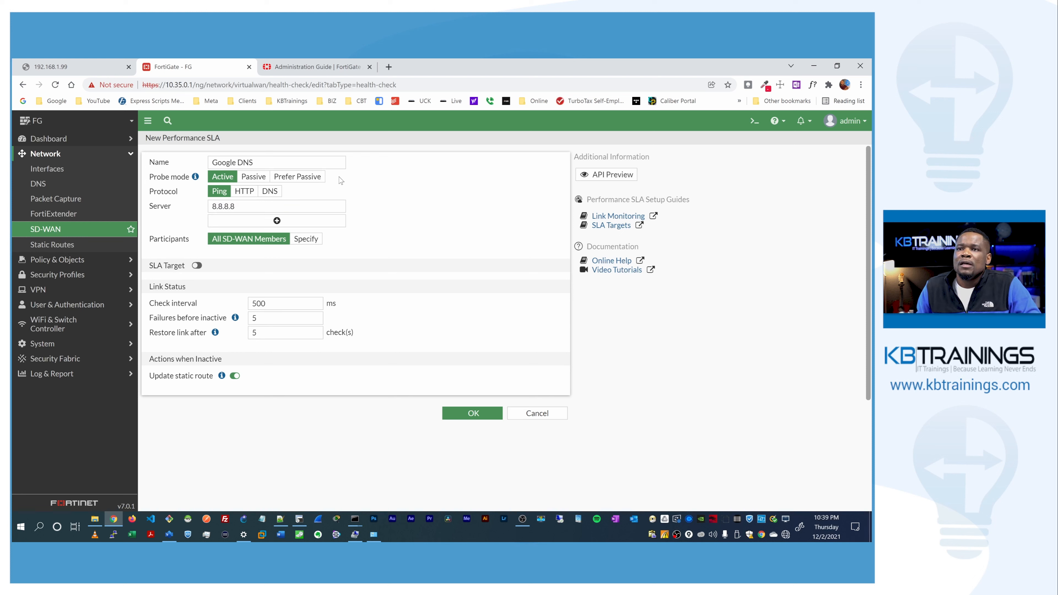
click(197, 266)
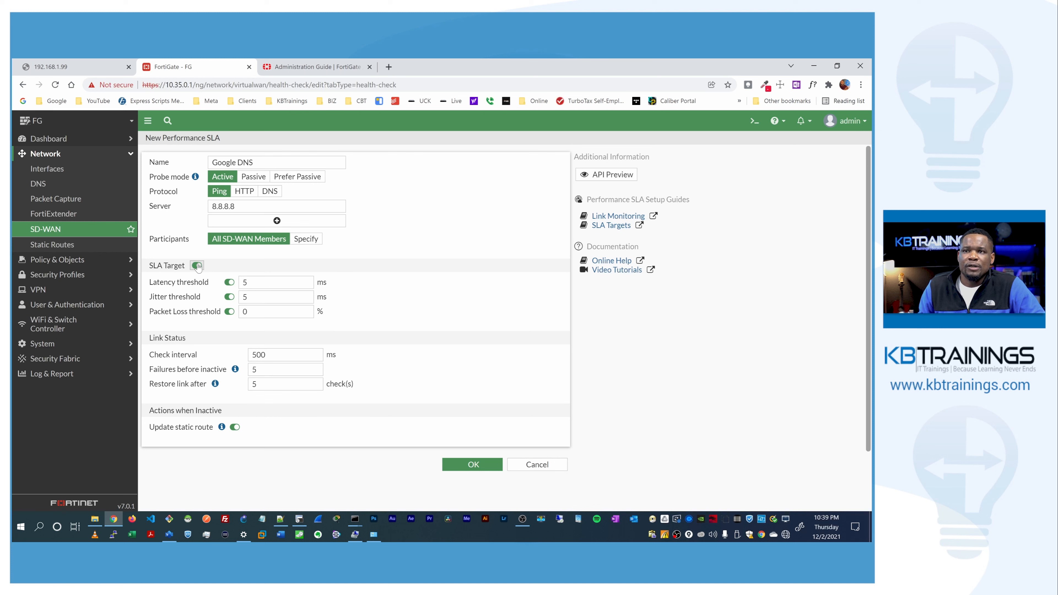
click(197, 266)
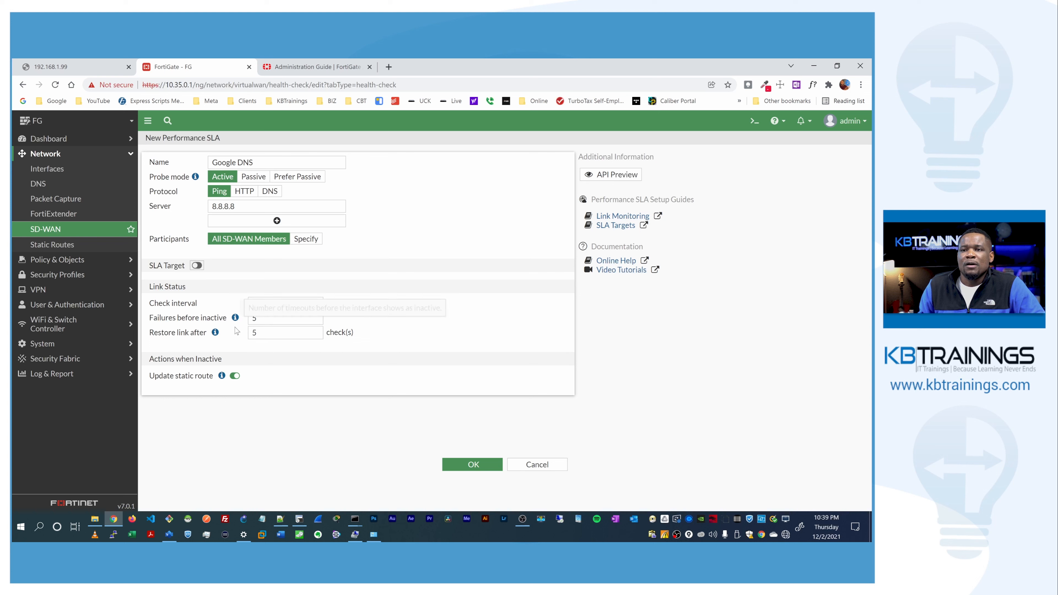
click(466, 469)
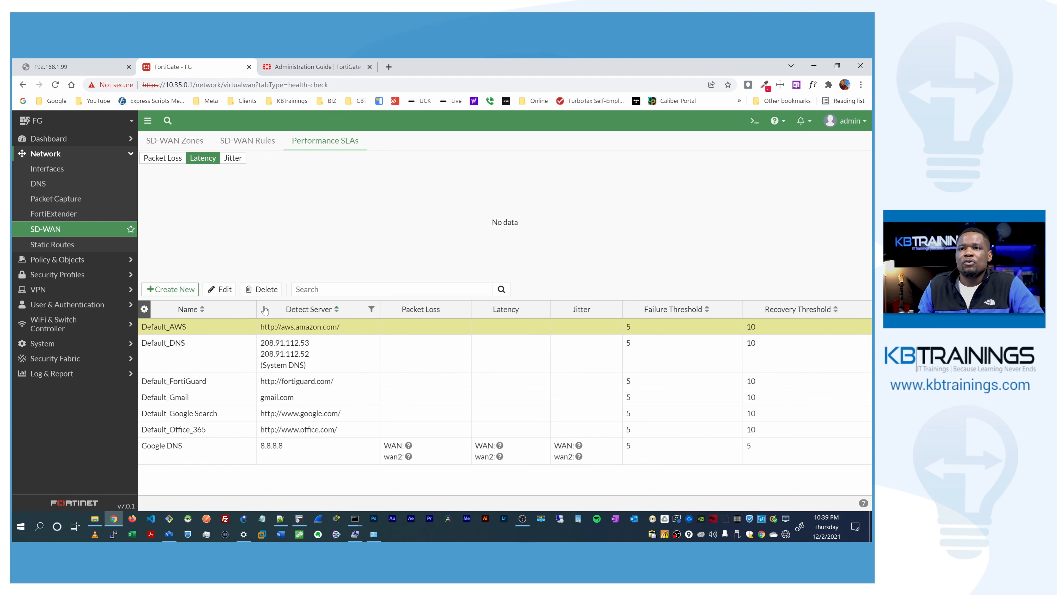
Step: Create SD-WAN rule Best_First with source and destination both set to all
click(240, 143)
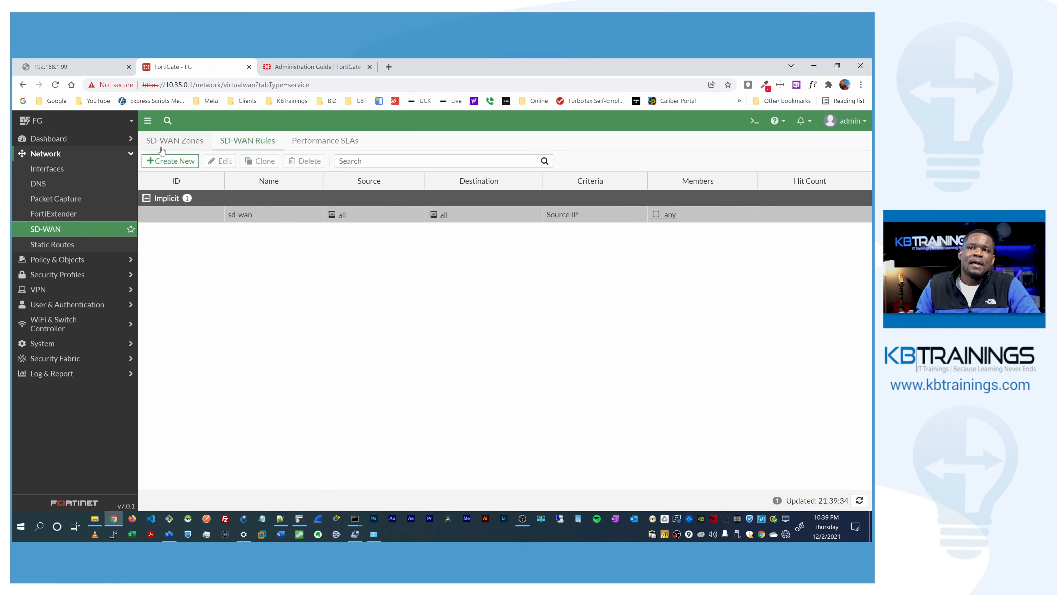
click(170, 161)
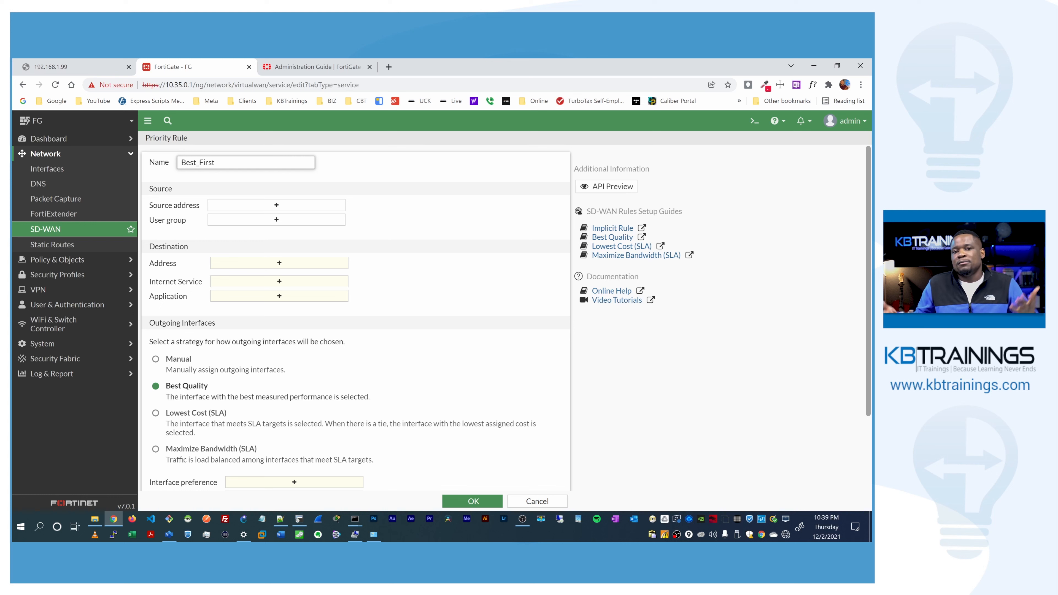
click(214, 178)
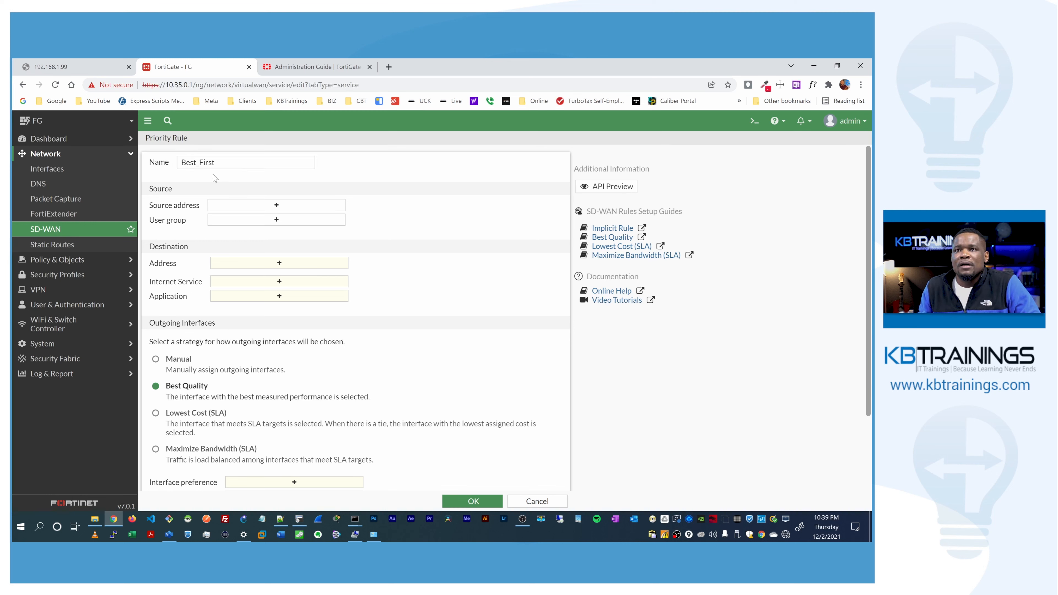
click(227, 209)
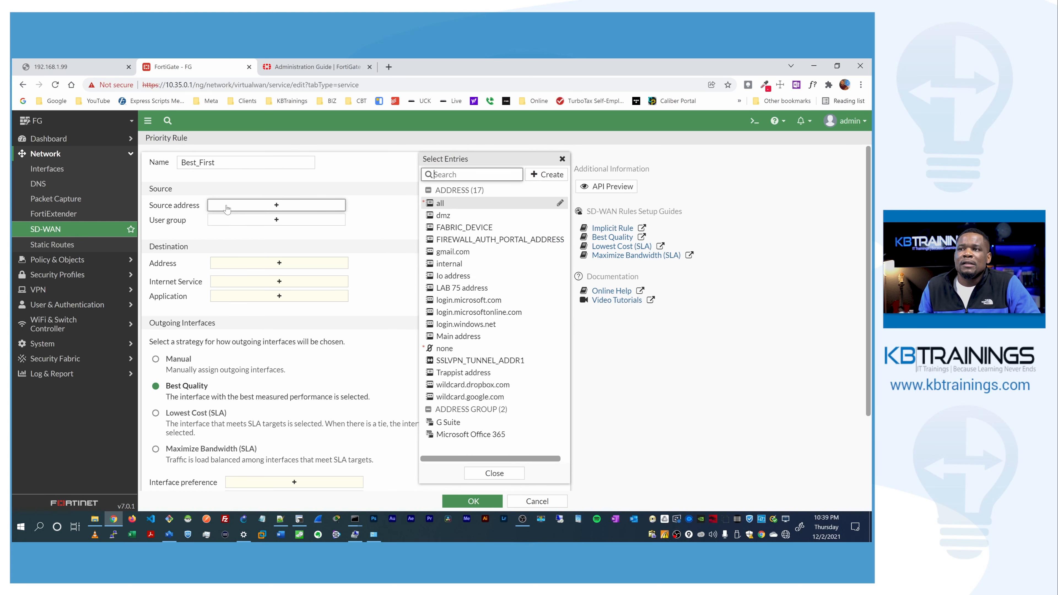
click(455, 203)
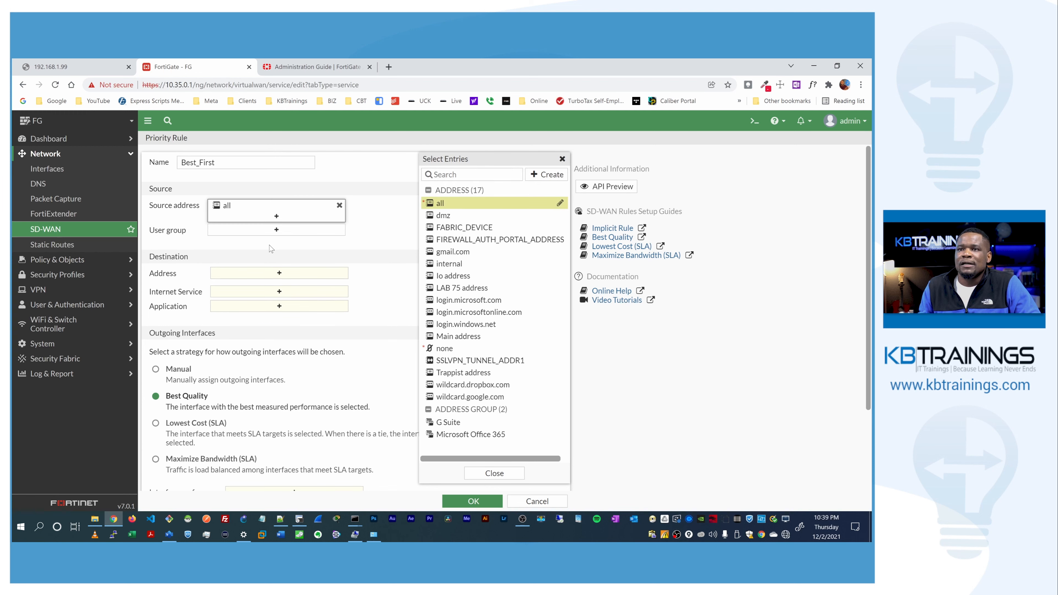
click(254, 239)
click(253, 276)
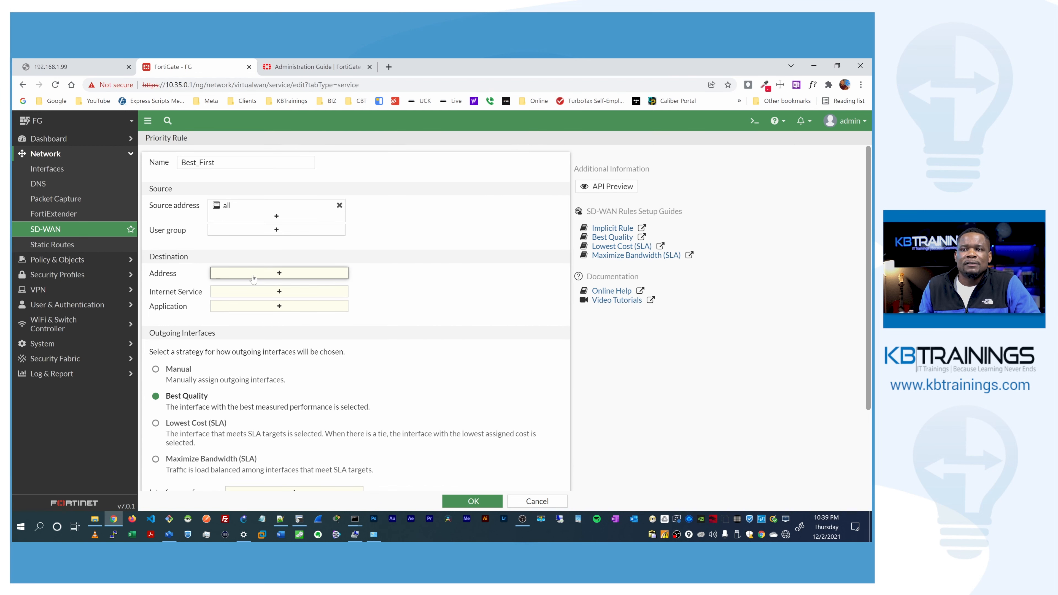
click(459, 203)
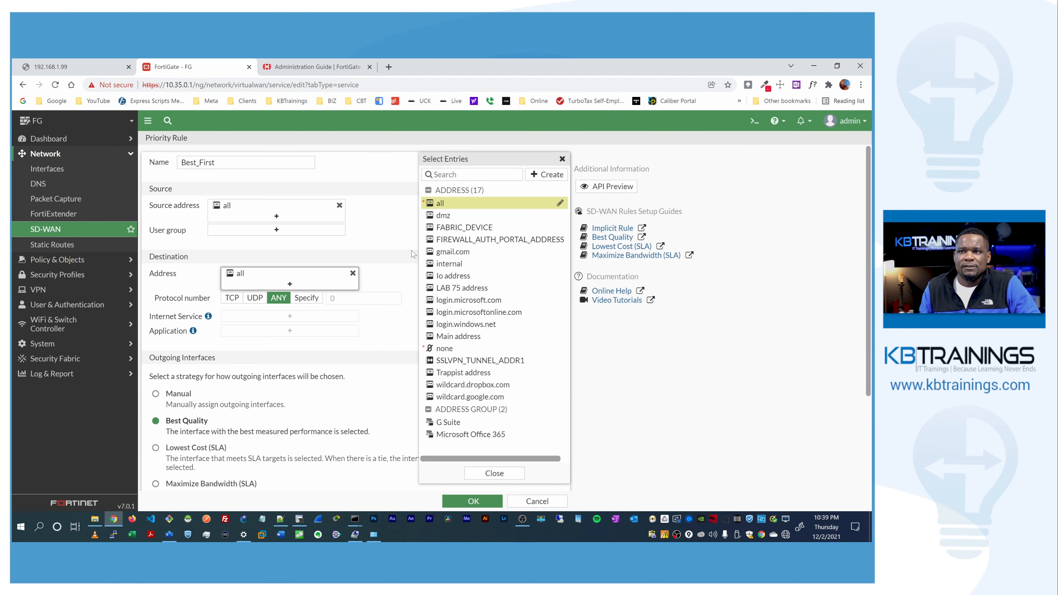
click(389, 247)
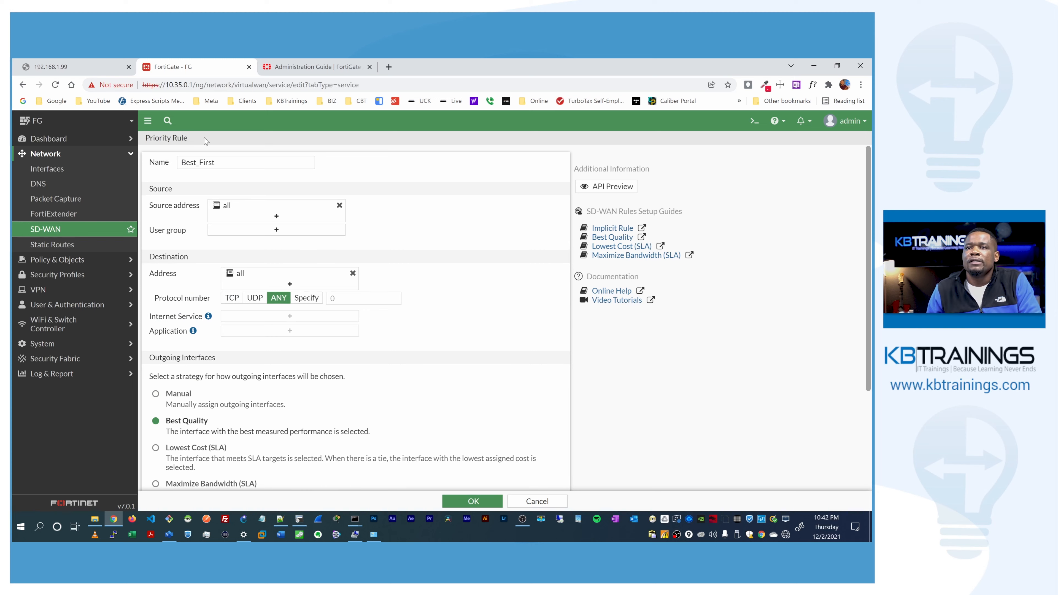
Step: Set the rule's preferred interfaces to wan2 first, then WAN
scroll(180, 300, down, 2)
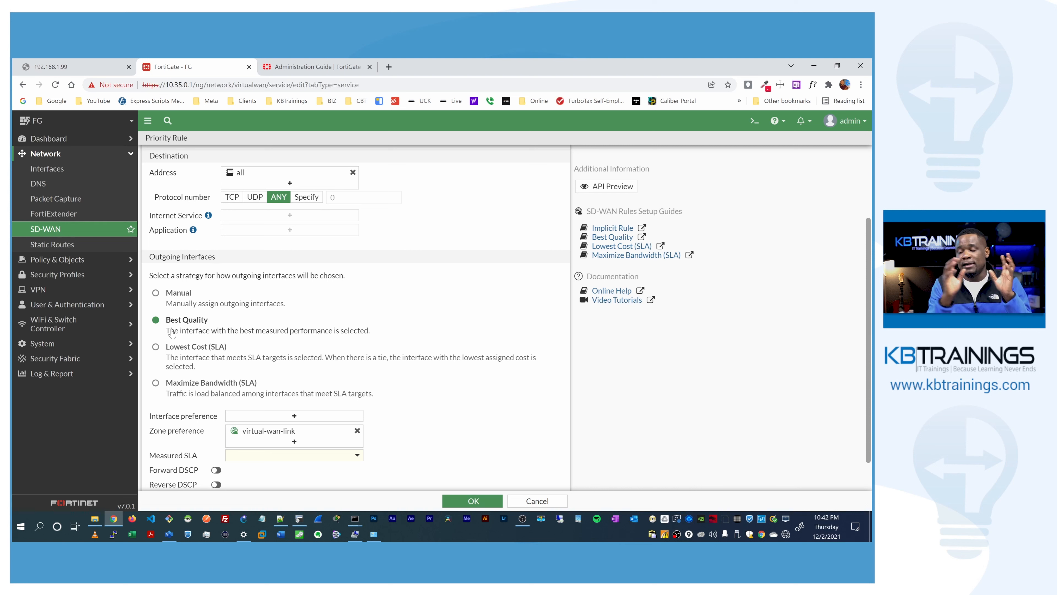
click(292, 417)
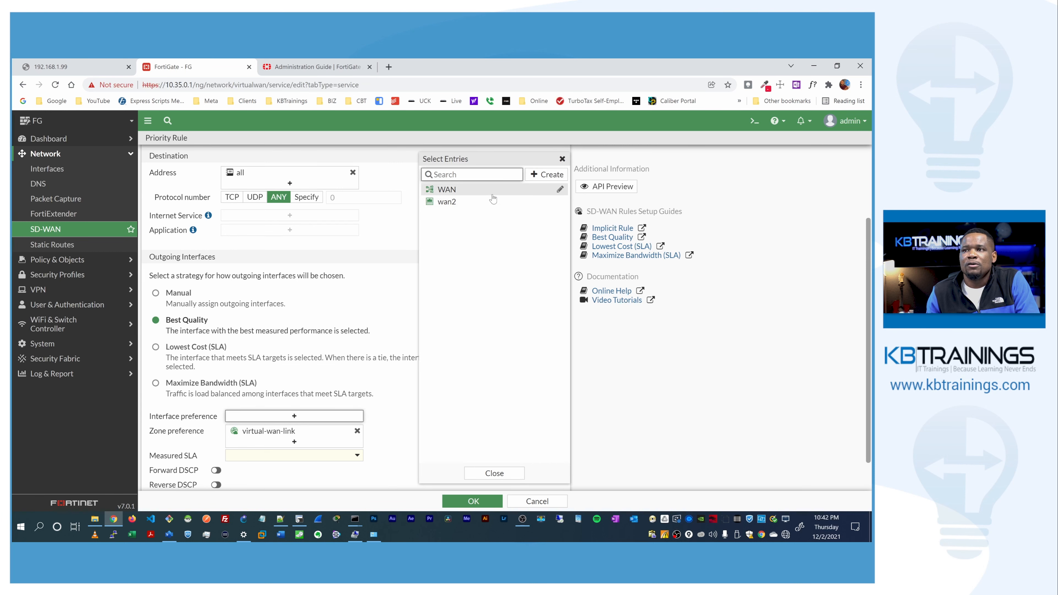
click(490, 201)
click(487, 189)
click(384, 405)
Step: Measure the rule by the Google DNS SLA on latency and save it
scroll(195, 402, down, 2)
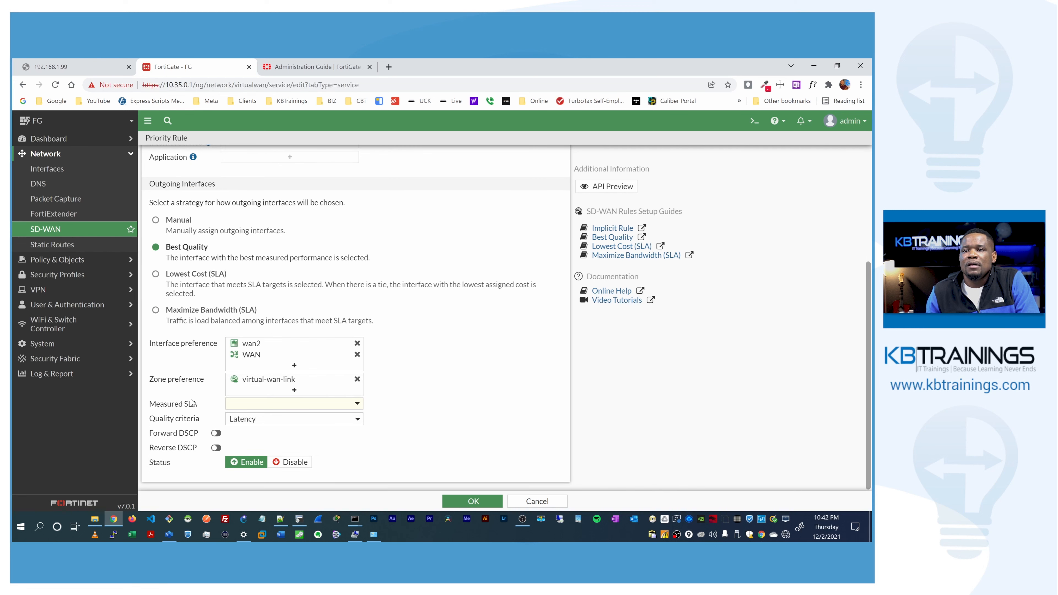
click(241, 405)
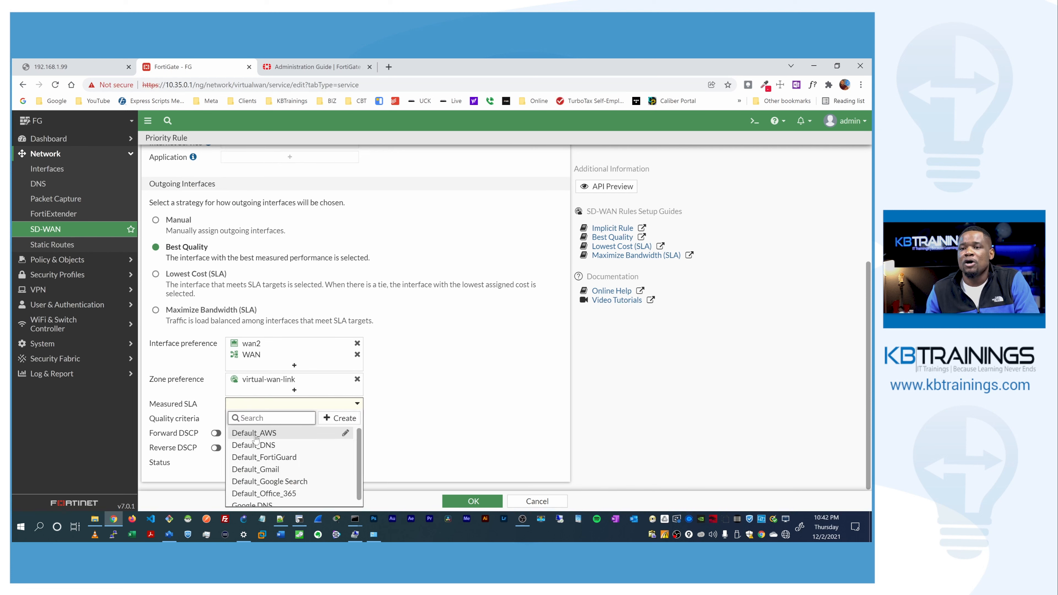
scroll(255, 437, down, 1)
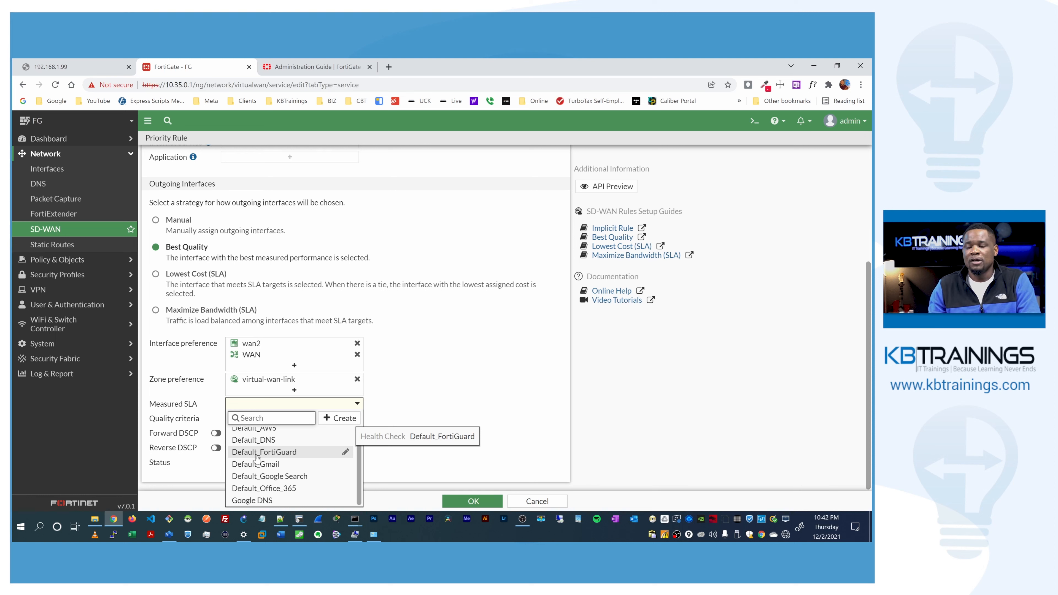
click(253, 500)
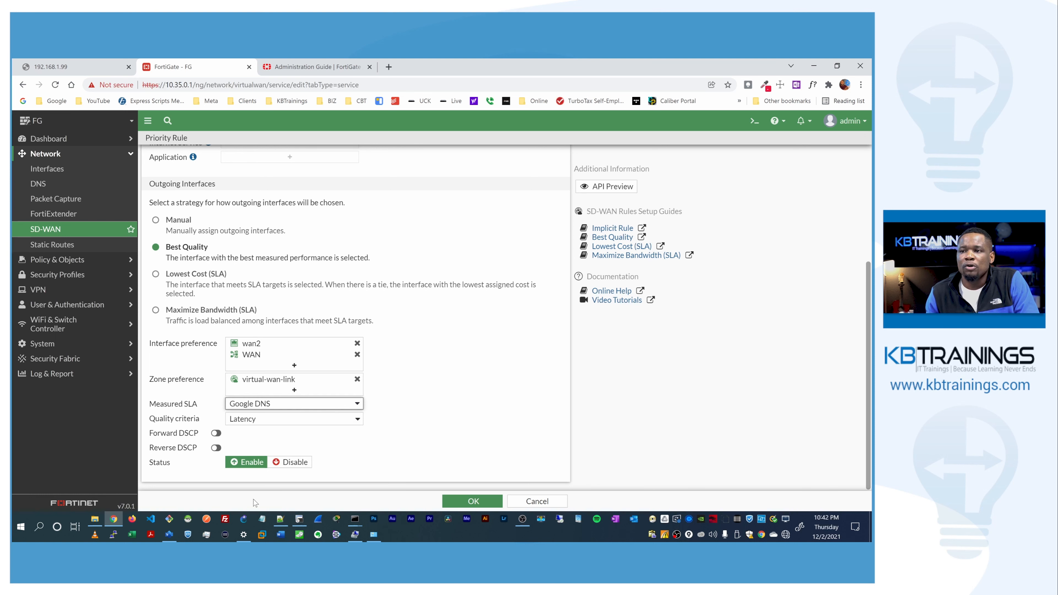
mouse_move(325, 410)
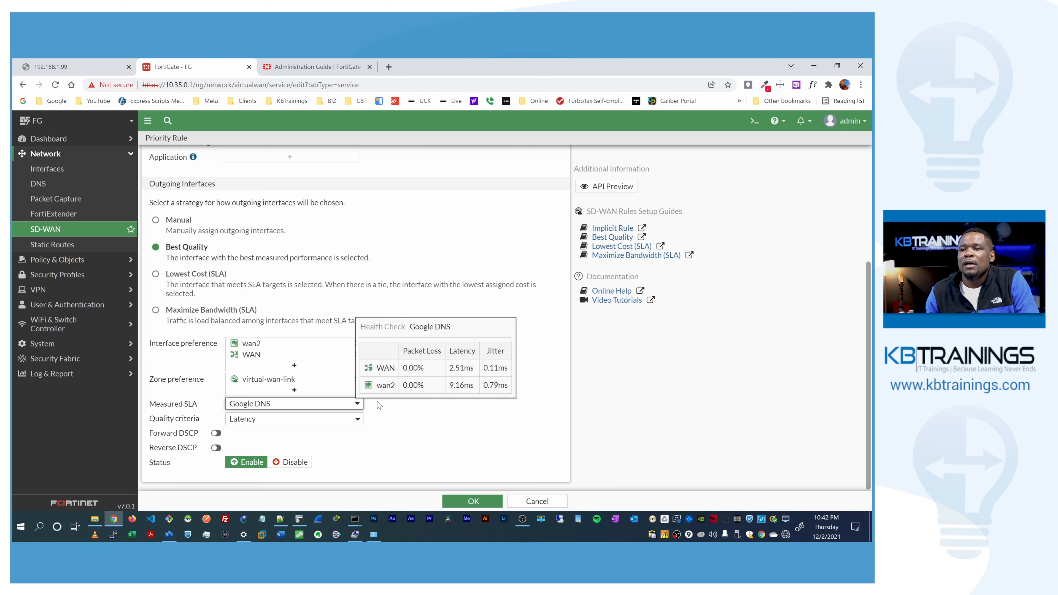
click(241, 419)
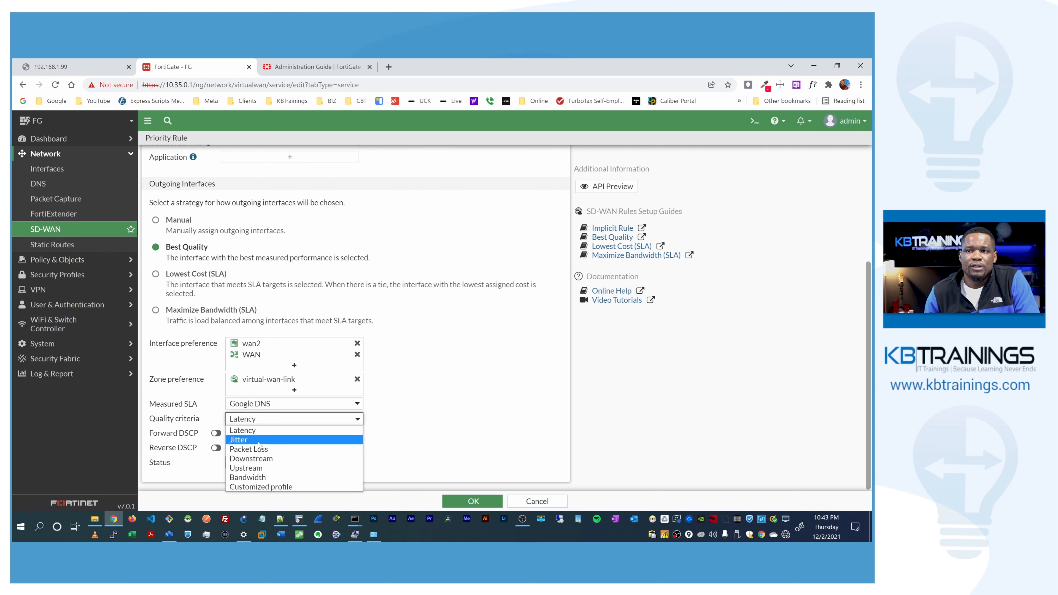
click(268, 404)
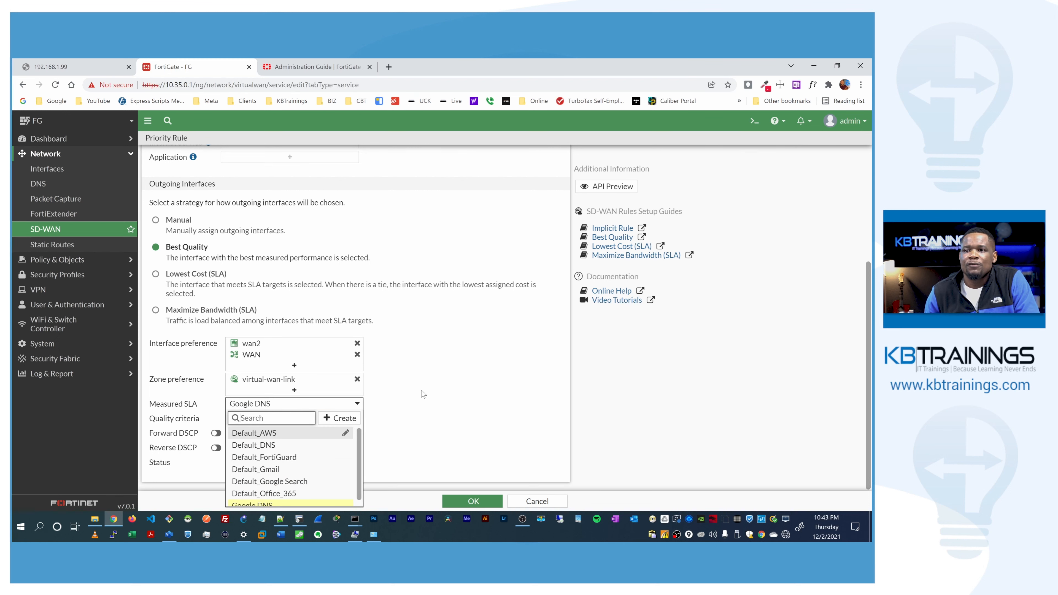
click(352, 404)
mouse_move(351, 404)
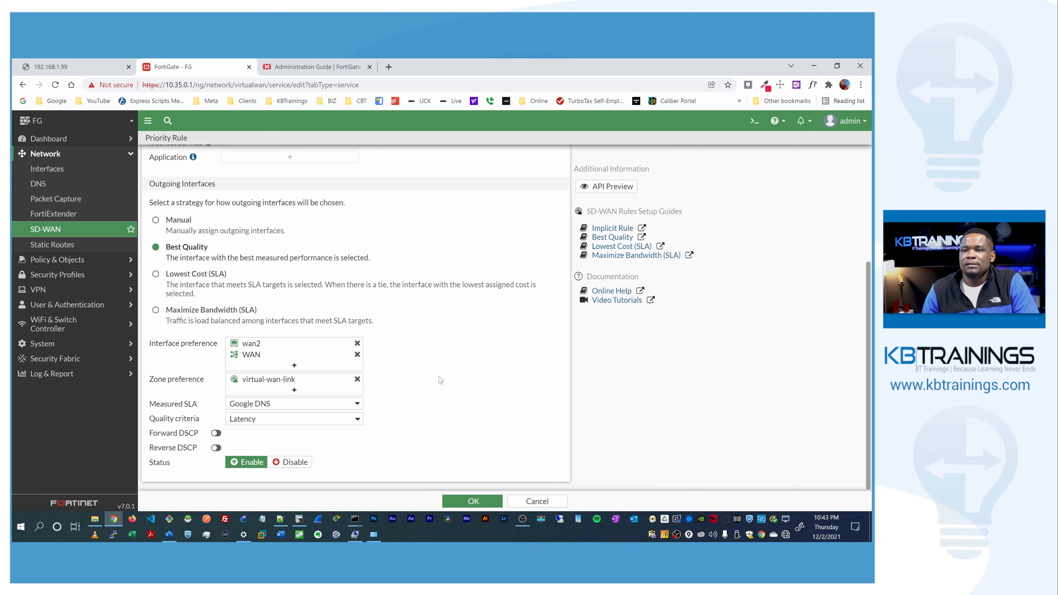
click(473, 501)
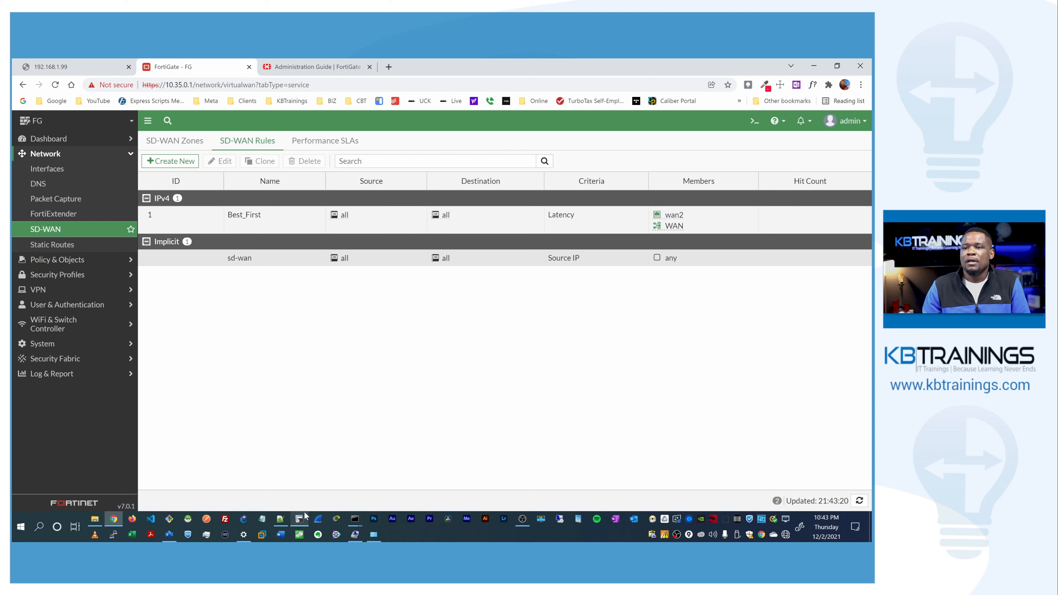
Step: Confirm pings to 8.8.8.8 still time out, then open Policy & Objects > Firewall Policy
mouse_move(355, 521)
click(310, 485)
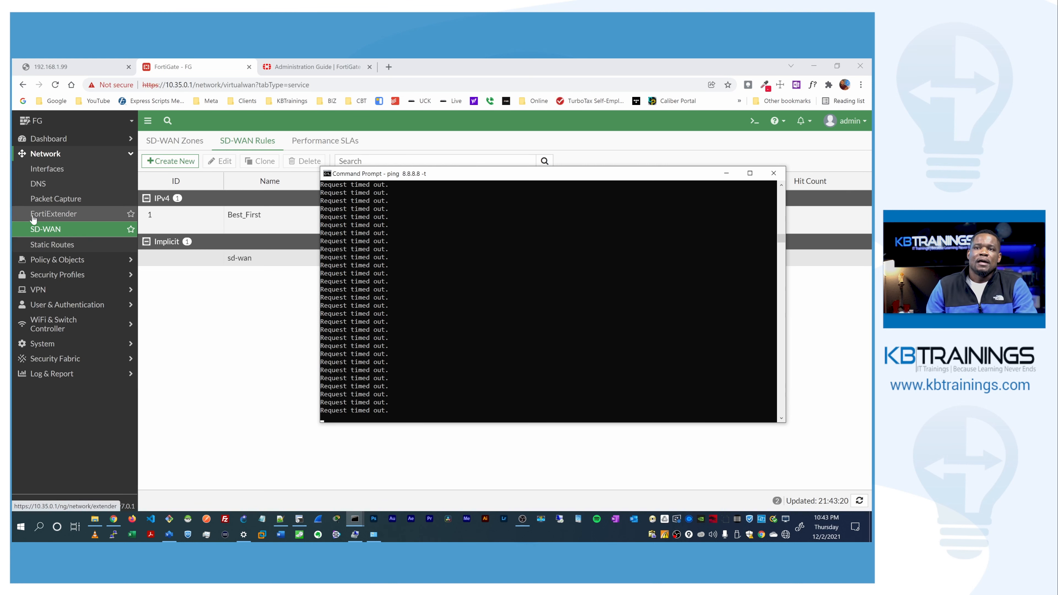
click(57, 264)
click(46, 189)
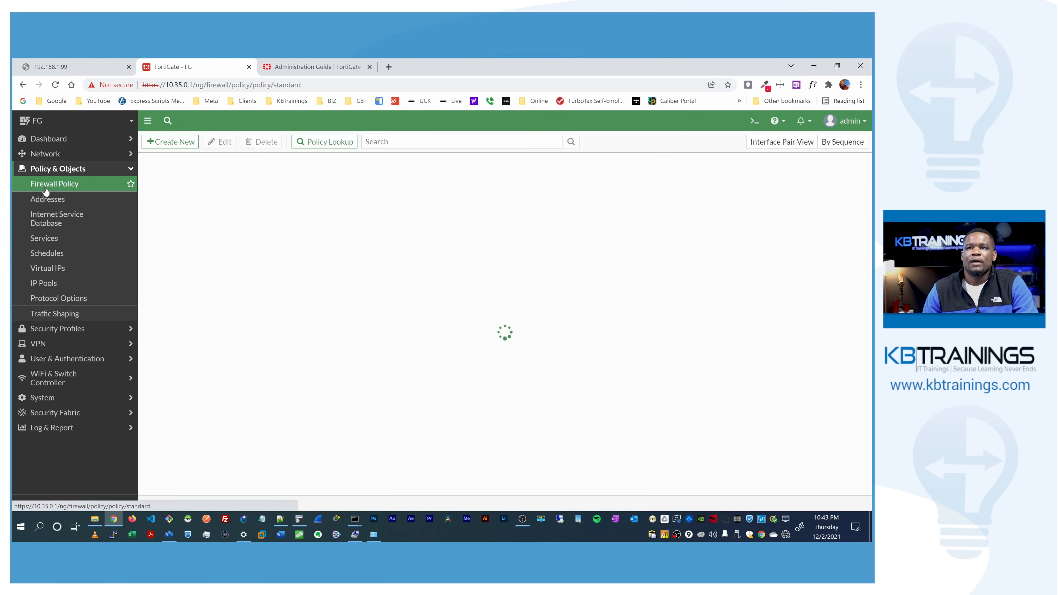
Step: Start a new firewall policy named 'Main to SDWAN'
click(169, 142)
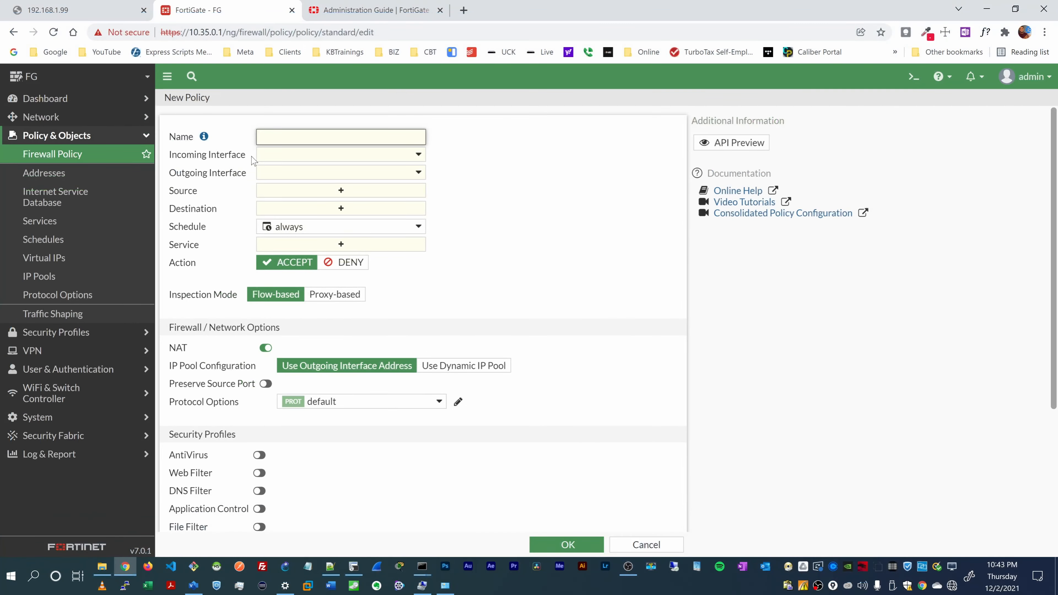
key(BackSpace)
text(Main to Internet)
key(ctrl+shift+Left)
text(SDWAM)
Step: Route it from Main to virtual-wan-link, source Main address, destination all
click(261, 162)
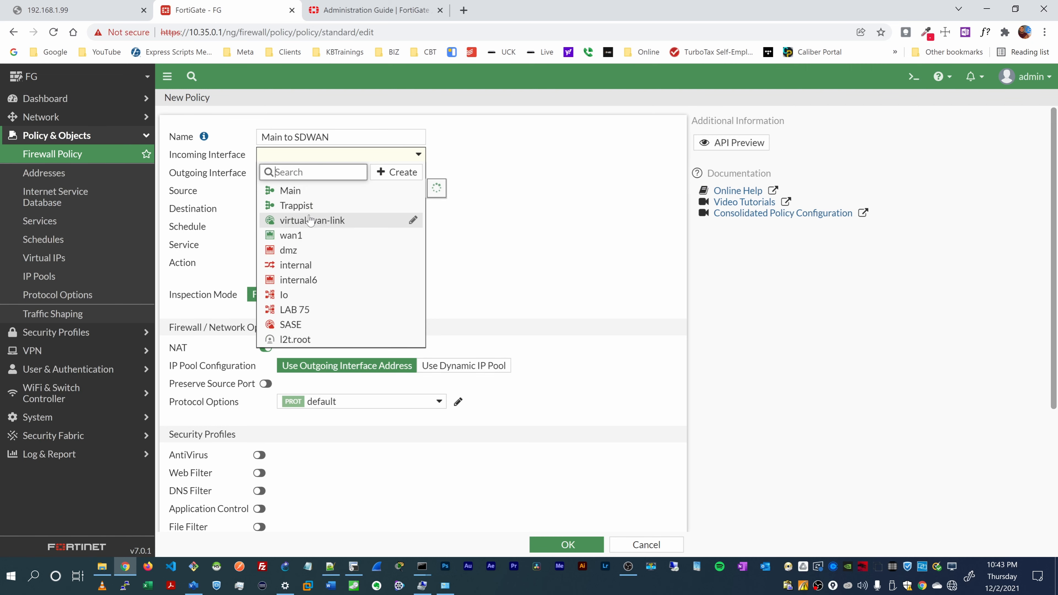
click(307, 191)
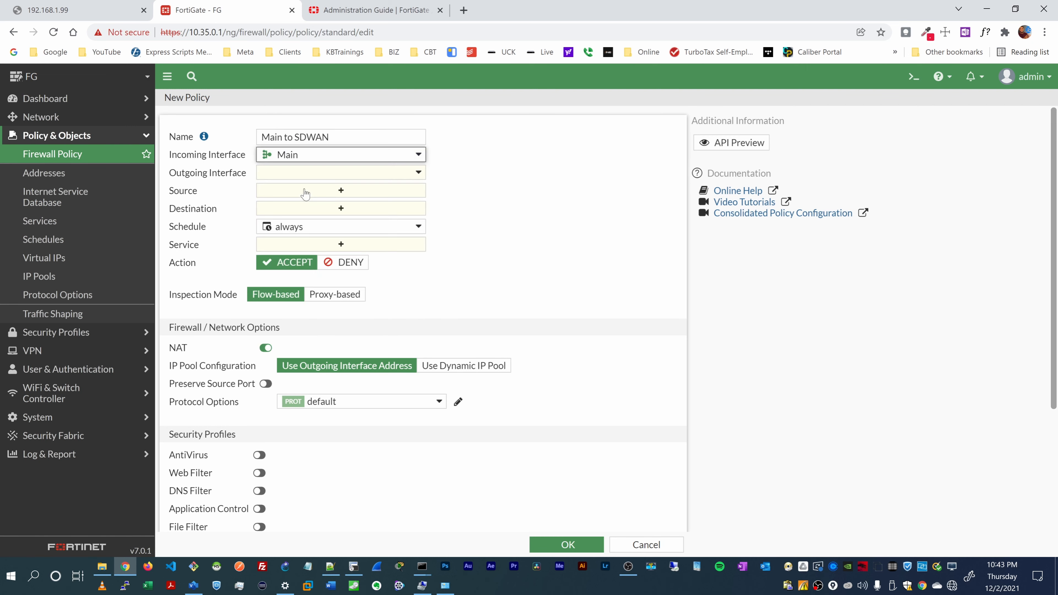
click(304, 173)
click(301, 238)
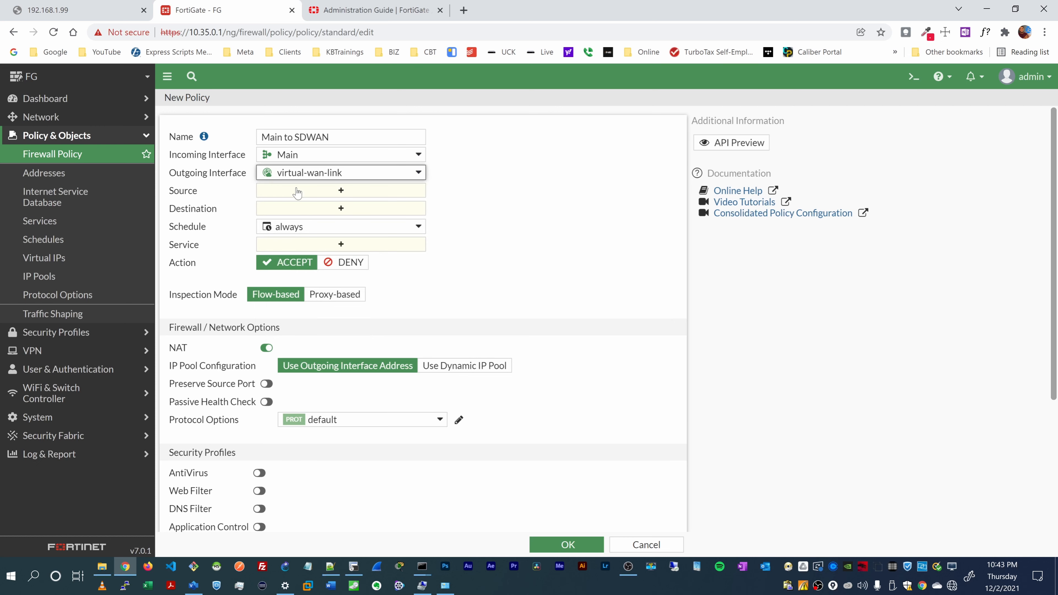
click(298, 191)
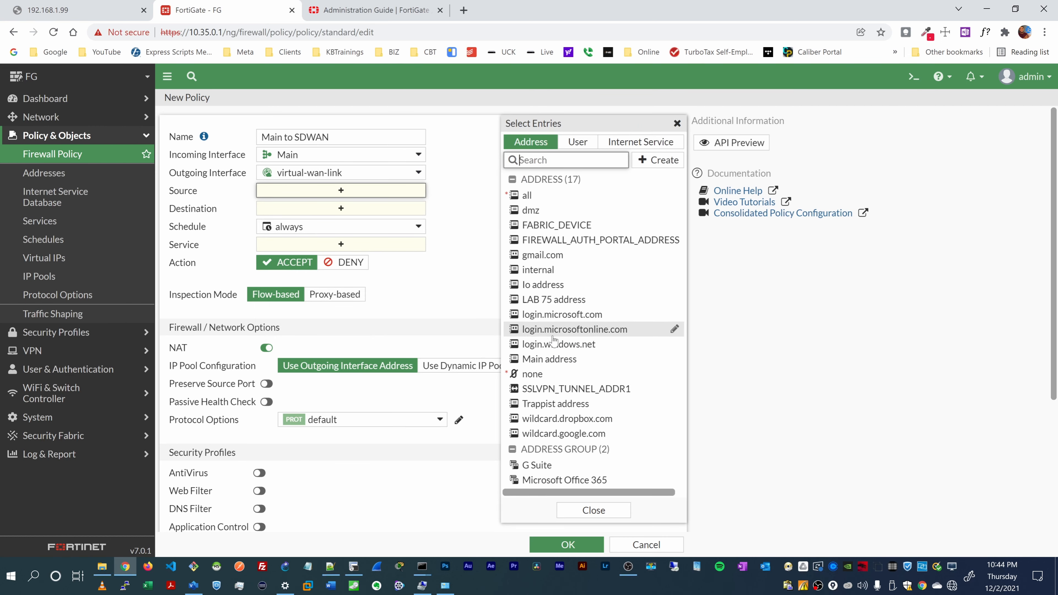
click(549, 364)
click(323, 222)
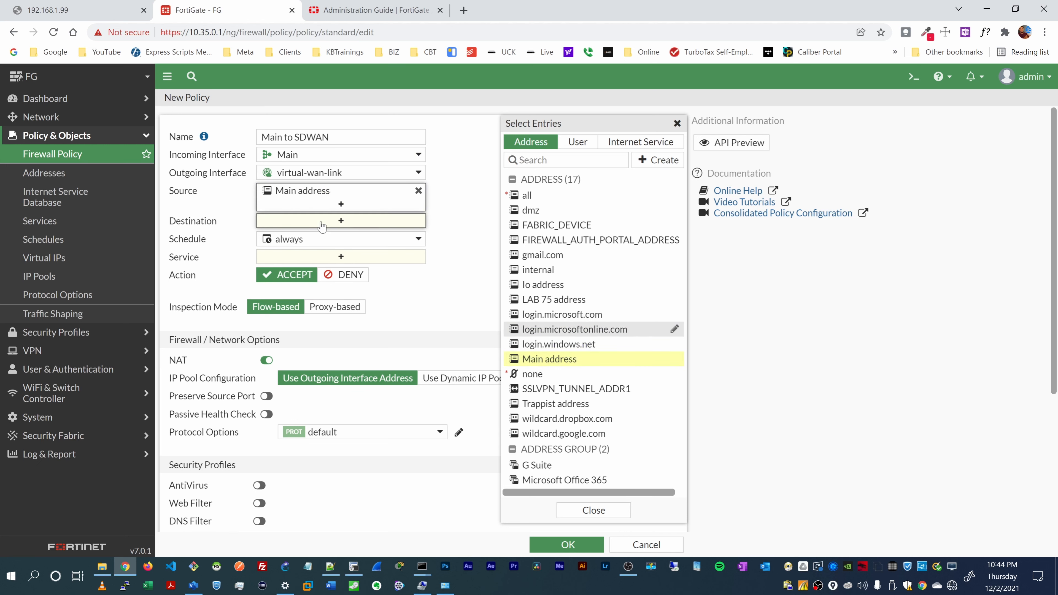
click(537, 194)
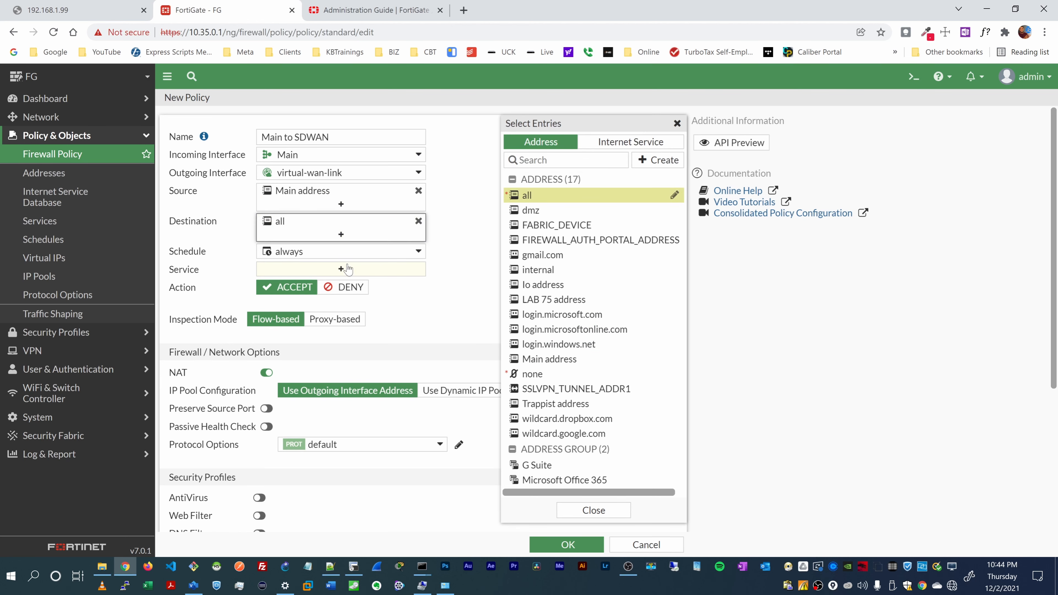
Step: Set the policy's service to ALL
scroll(264, 331, down, 2)
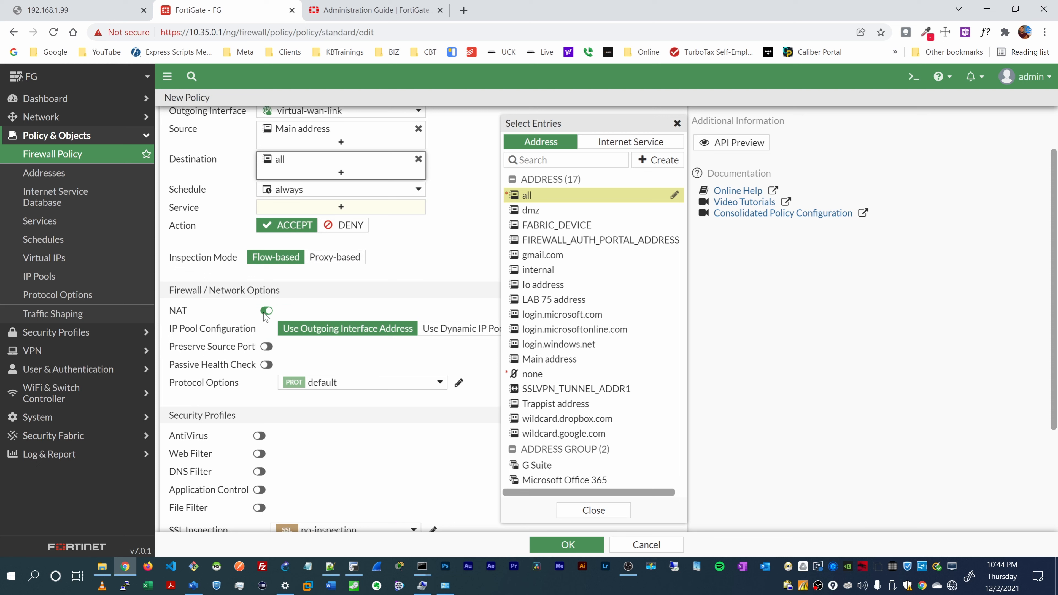
click(294, 207)
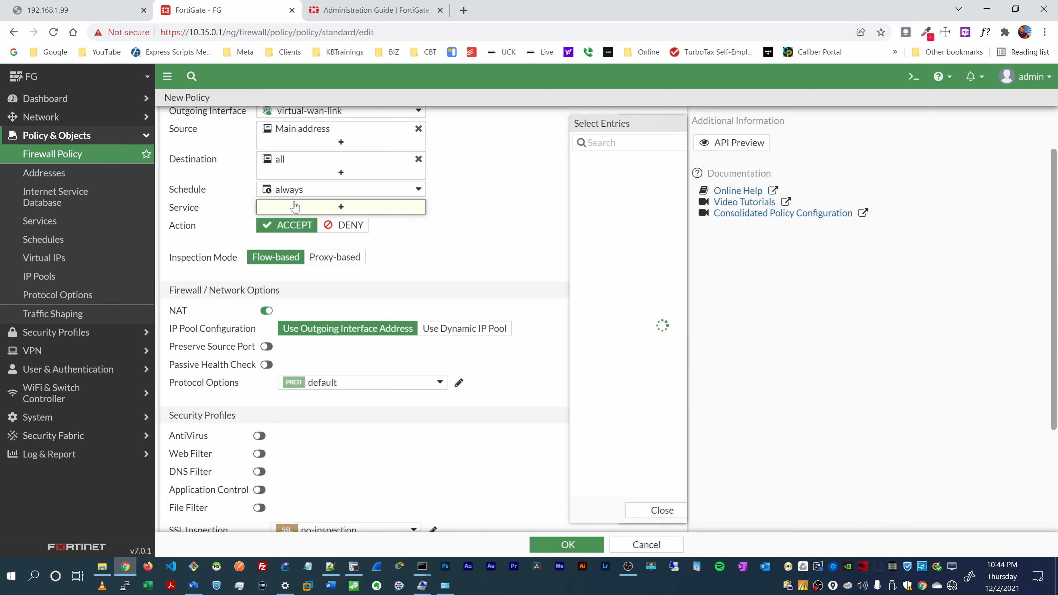
click(535, 195)
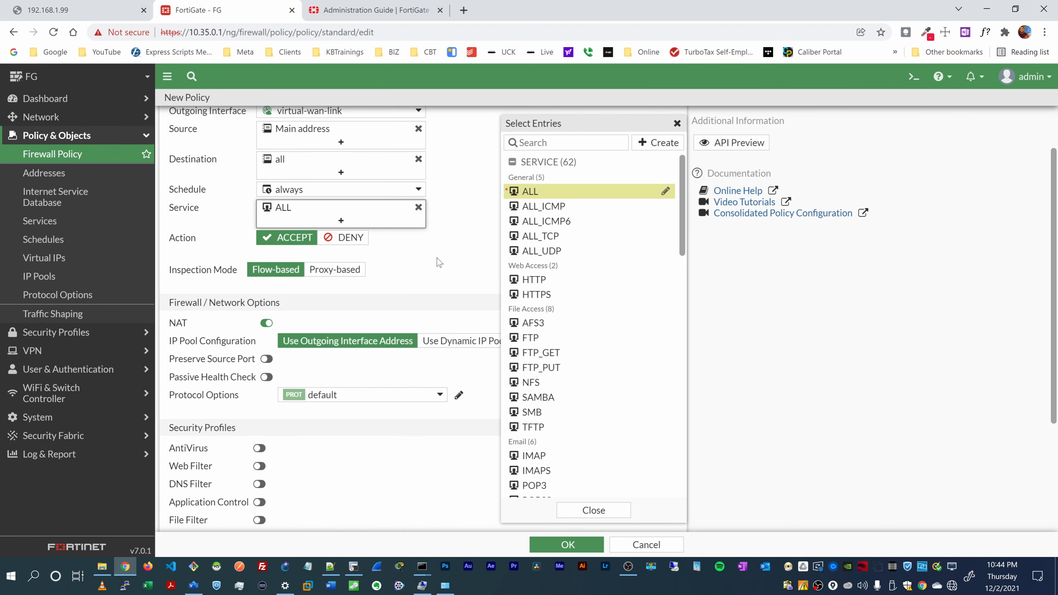
click(295, 315)
Step: Review the remaining policy options and glance at the running ping window
scroll(296, 315, down, 4)
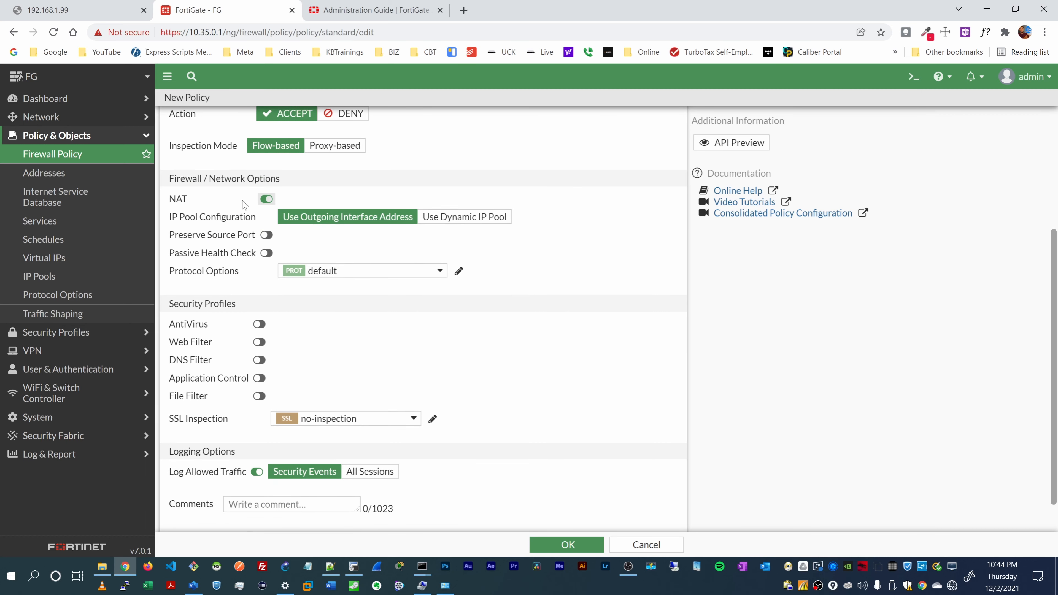
scroll(259, 316, down, 1)
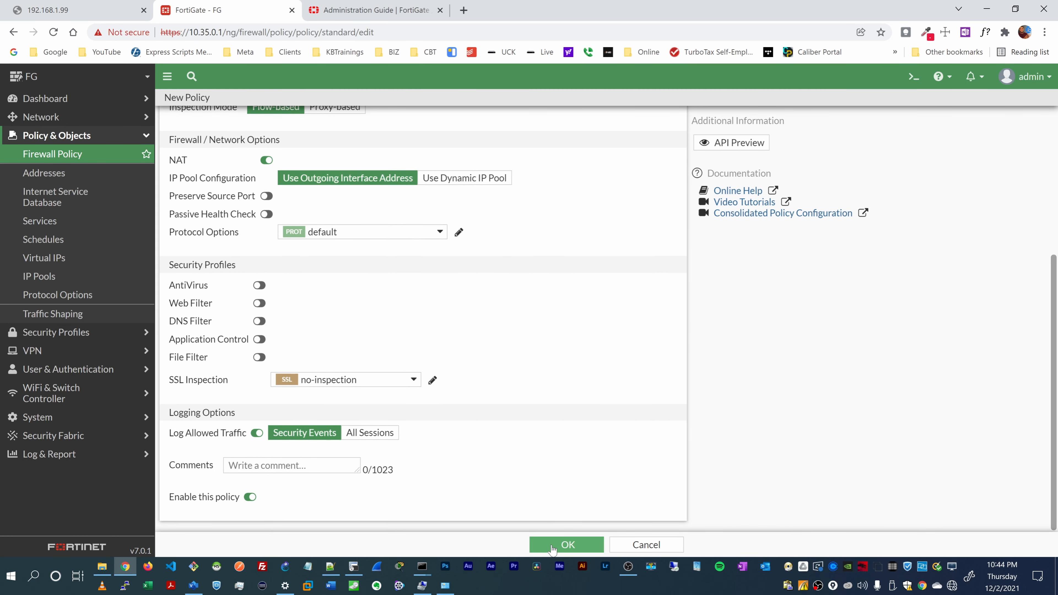
mouse_move(423, 569)
click(382, 541)
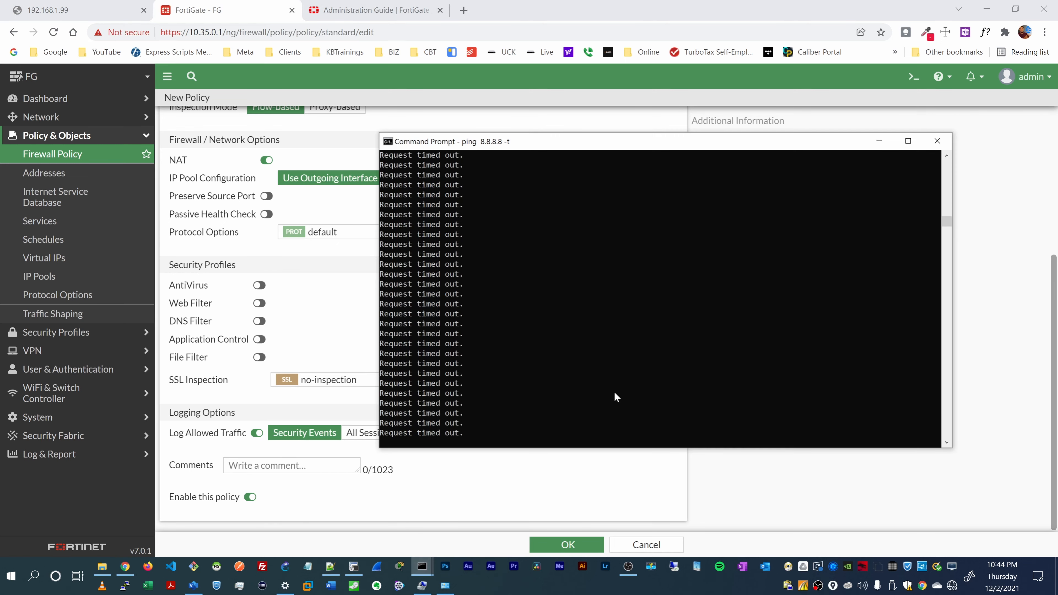
click(619, 475)
Step: Save the Main to SDWAN policy, confirm 8.8.8.8 pings now reply, and open Network > SD-WAN
click(568, 545)
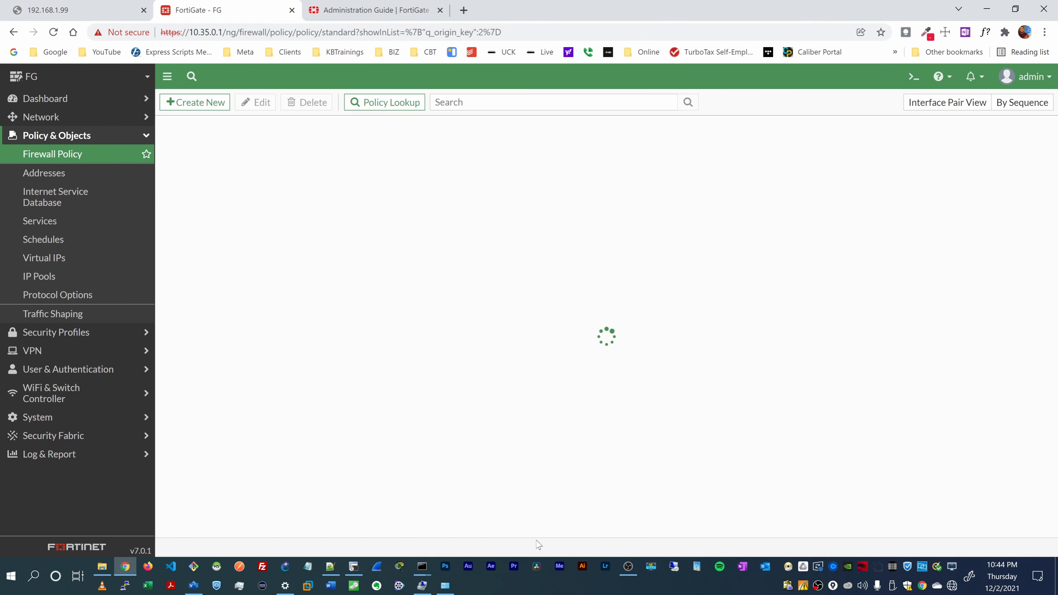
mouse_move(422, 569)
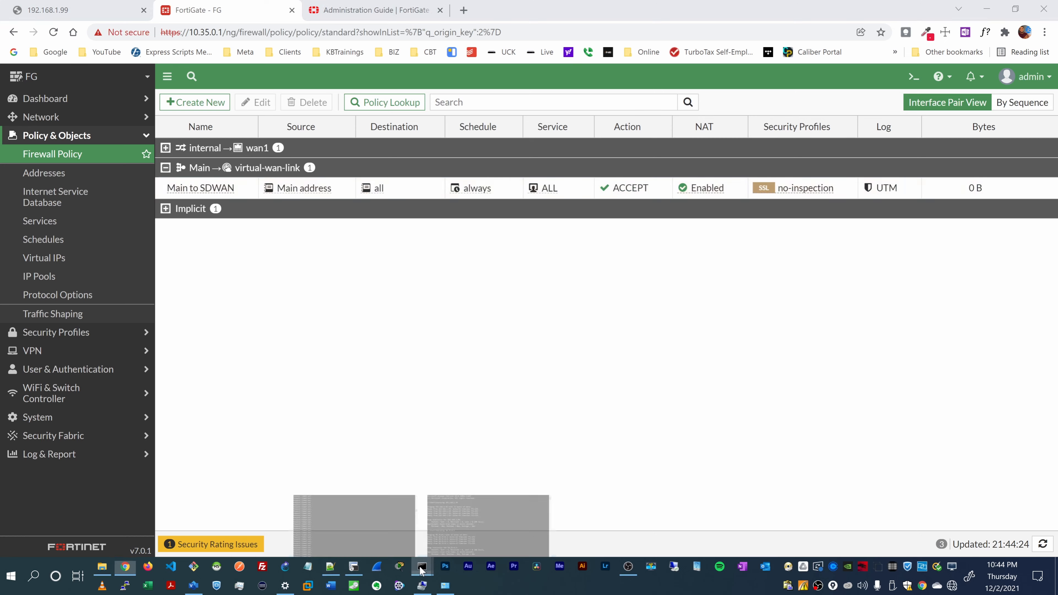
click(383, 540)
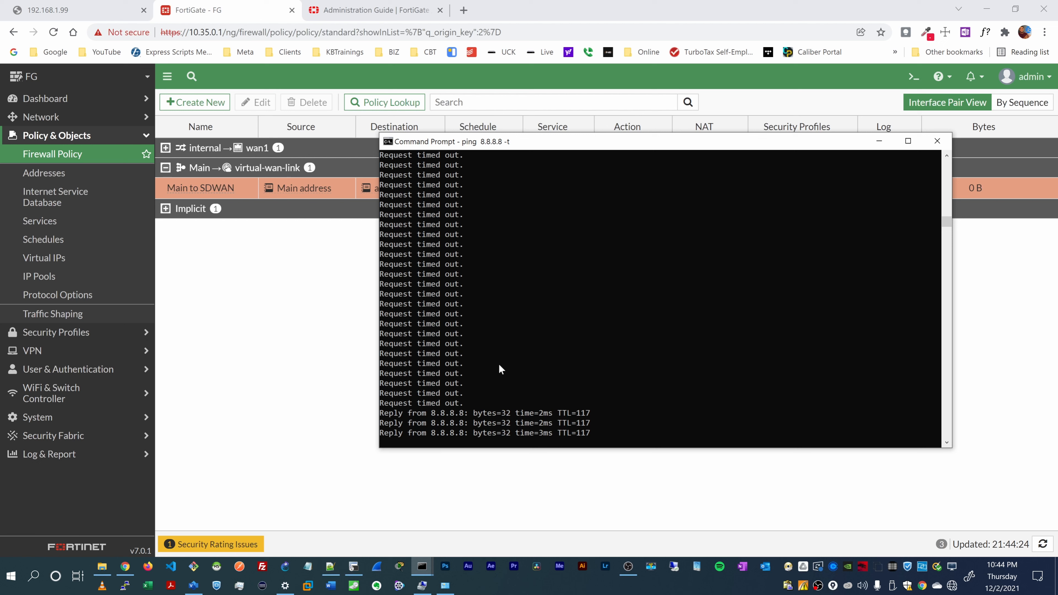
click(540, 413)
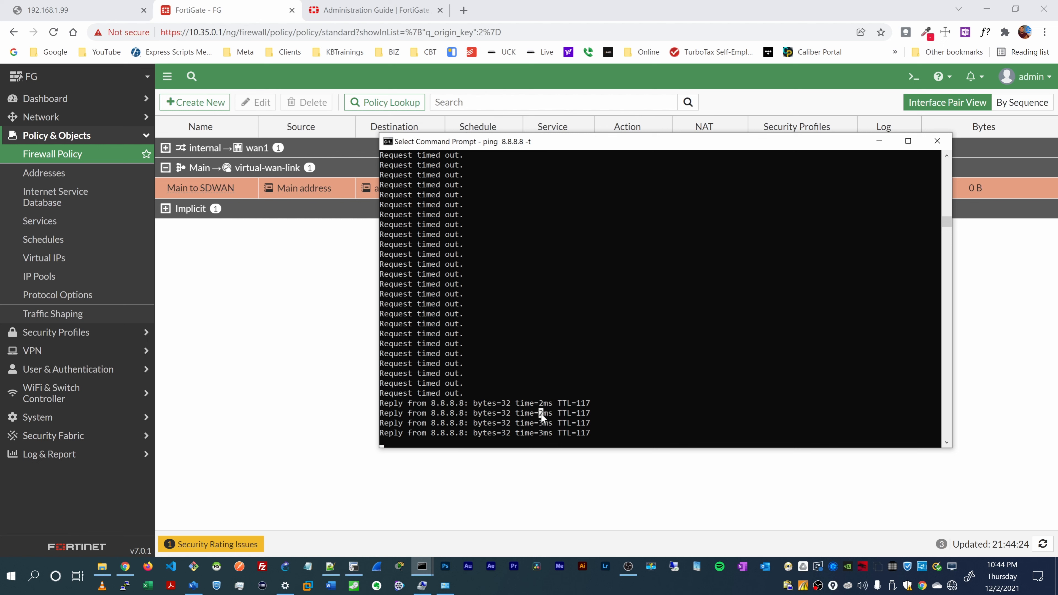
click(569, 376)
right_click(568, 376)
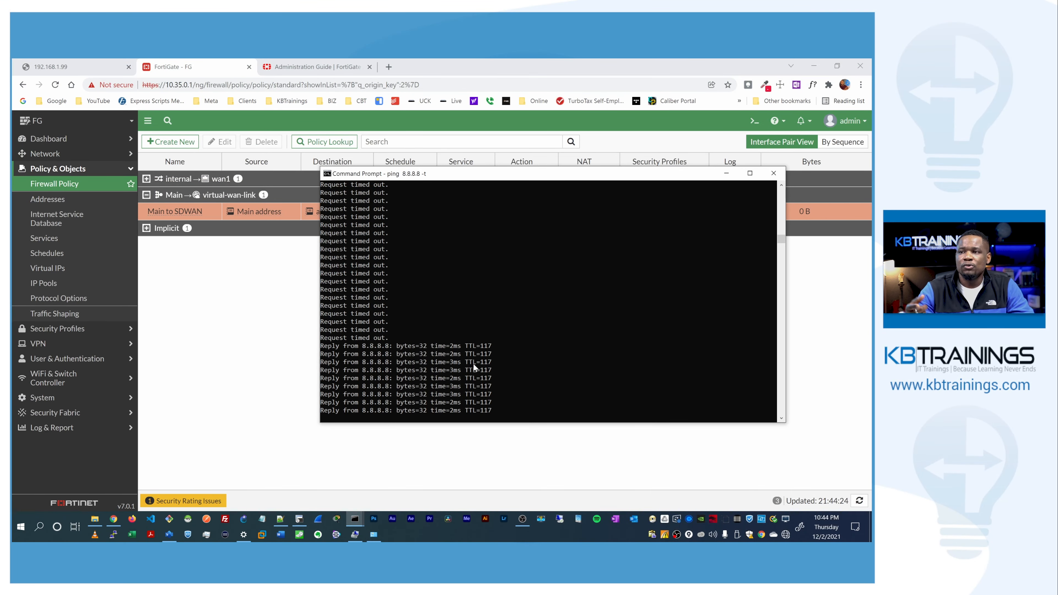
click(49, 156)
click(45, 230)
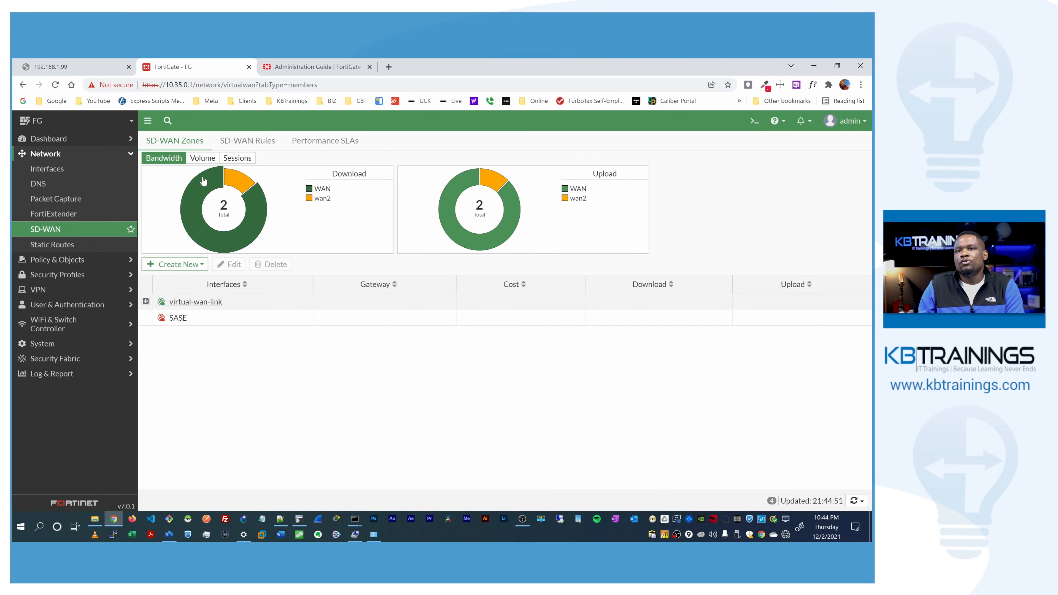
Step: Review per-member volume, bandwidth and sessions, the SLA results, and Best_First's 9,412 hits
click(202, 159)
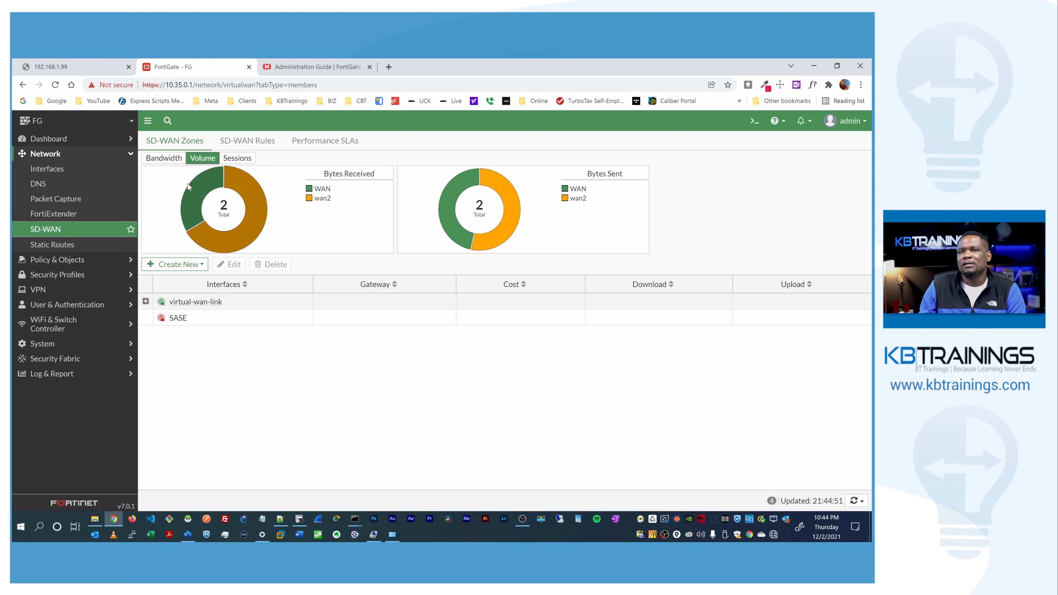
click(175, 159)
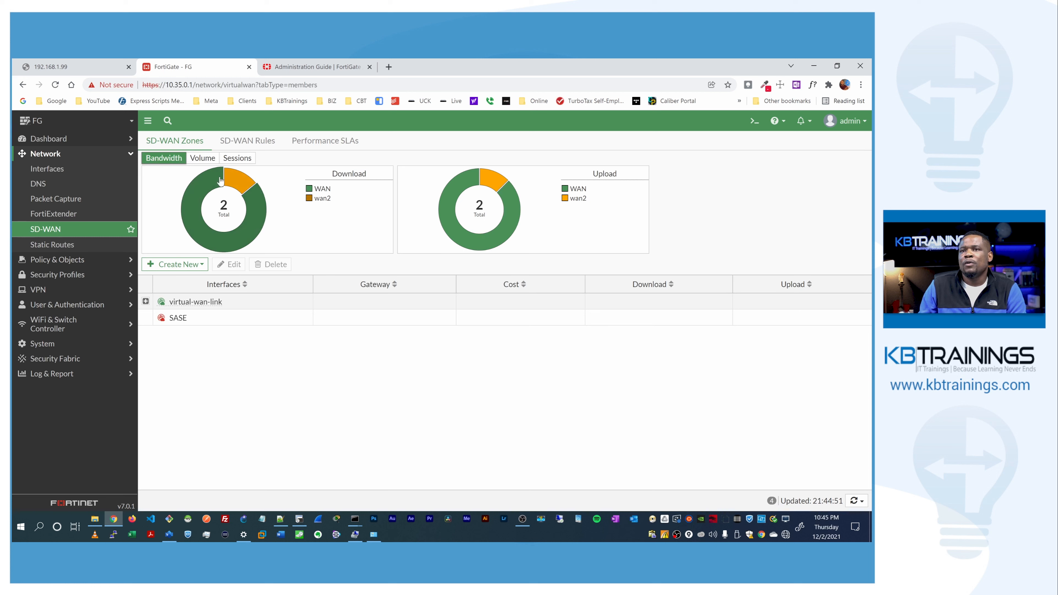
click(238, 158)
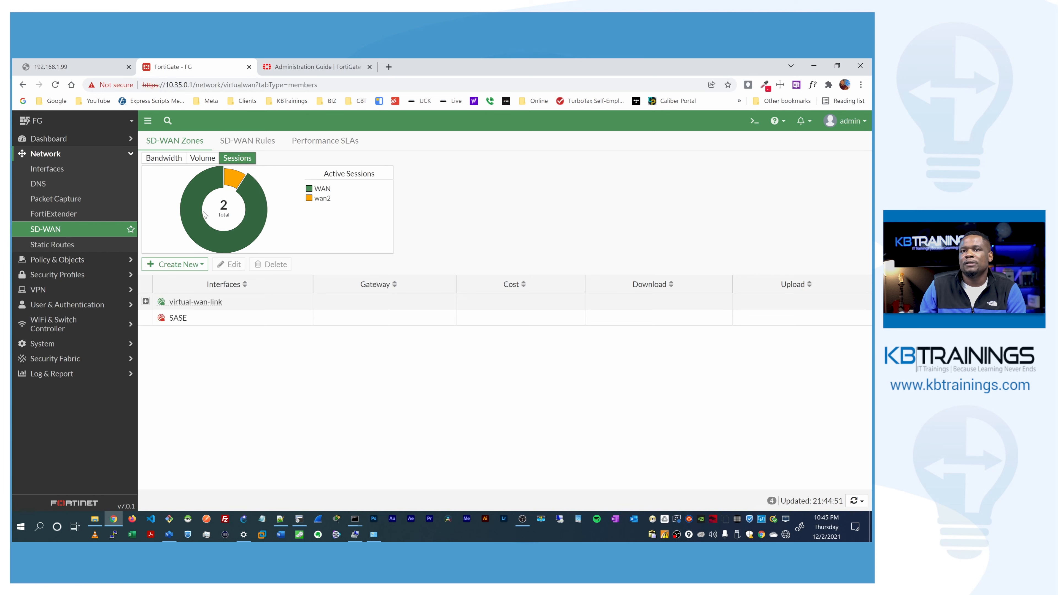
click(317, 141)
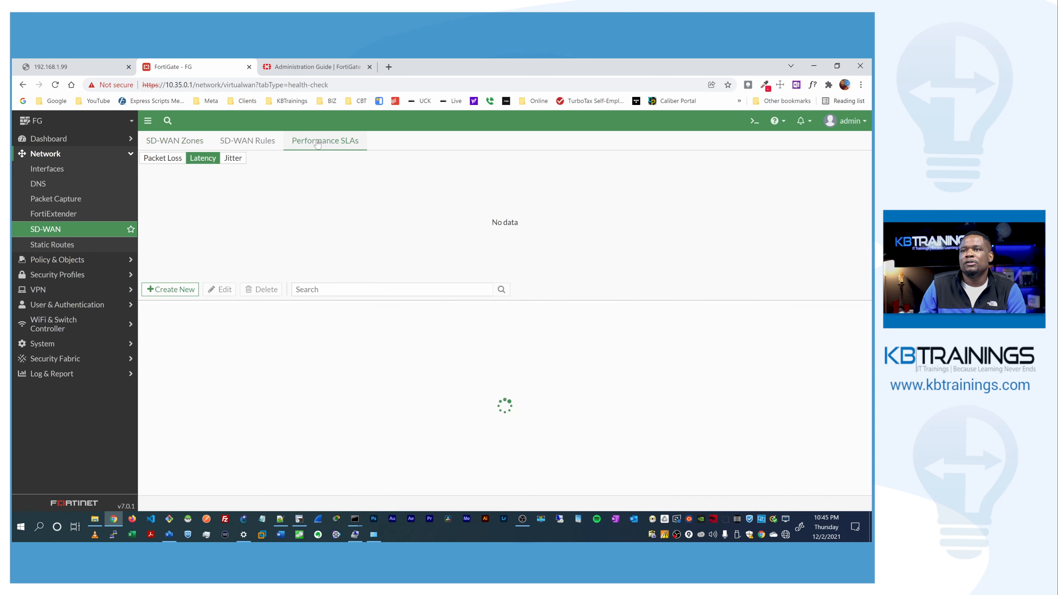
click(262, 141)
mouse_move(660, 226)
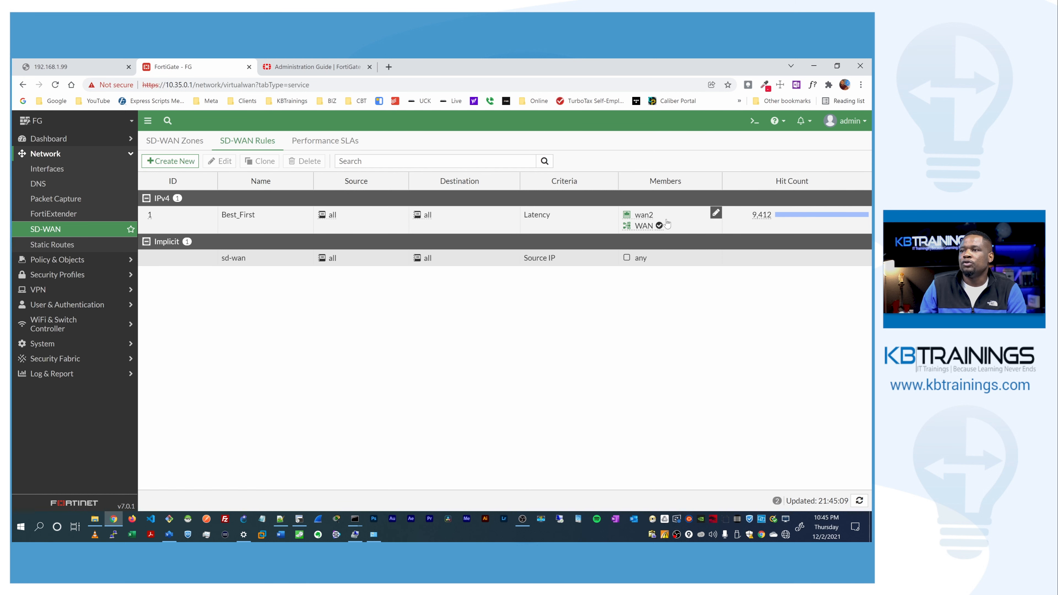
mouse_move(625, 231)
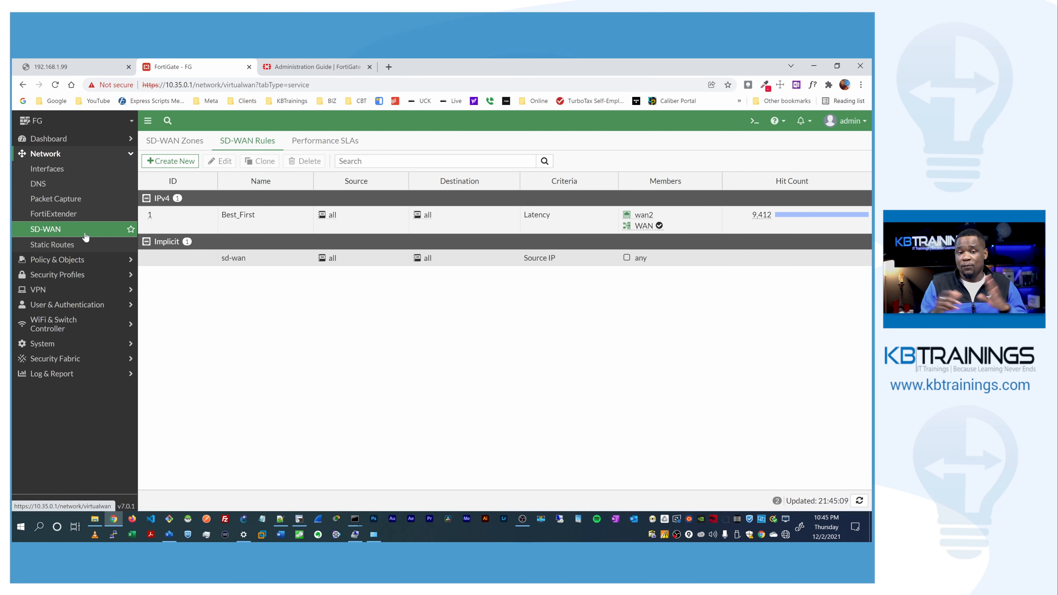
Step: Bring the ping 8.8.8.8 window forward and highlight the reply address and the 'Request timed out' line
key(alt+Tab)
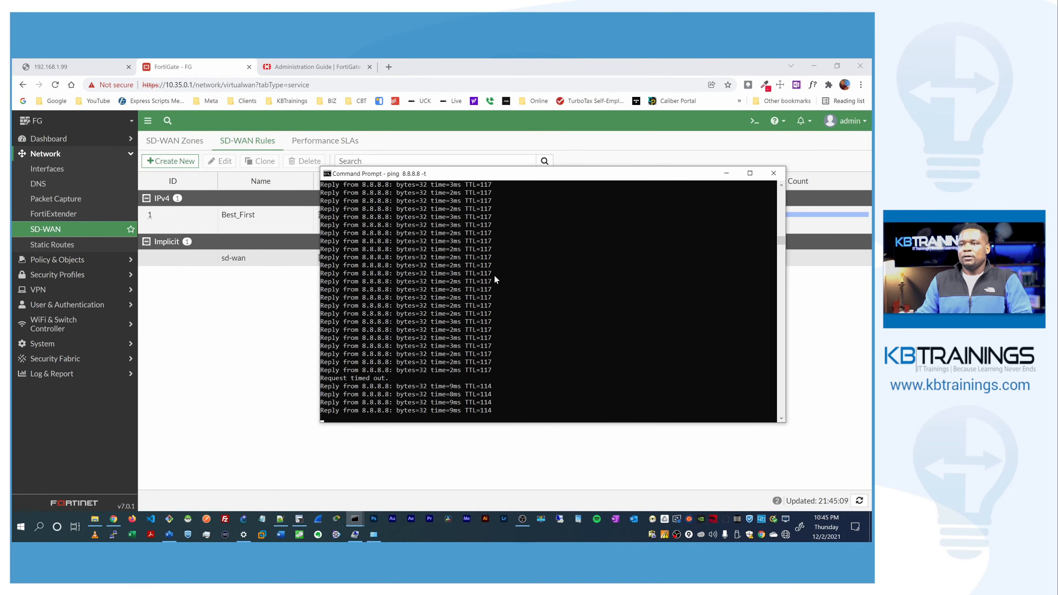
click(494, 275)
click(575, 303)
right_click(566, 301)
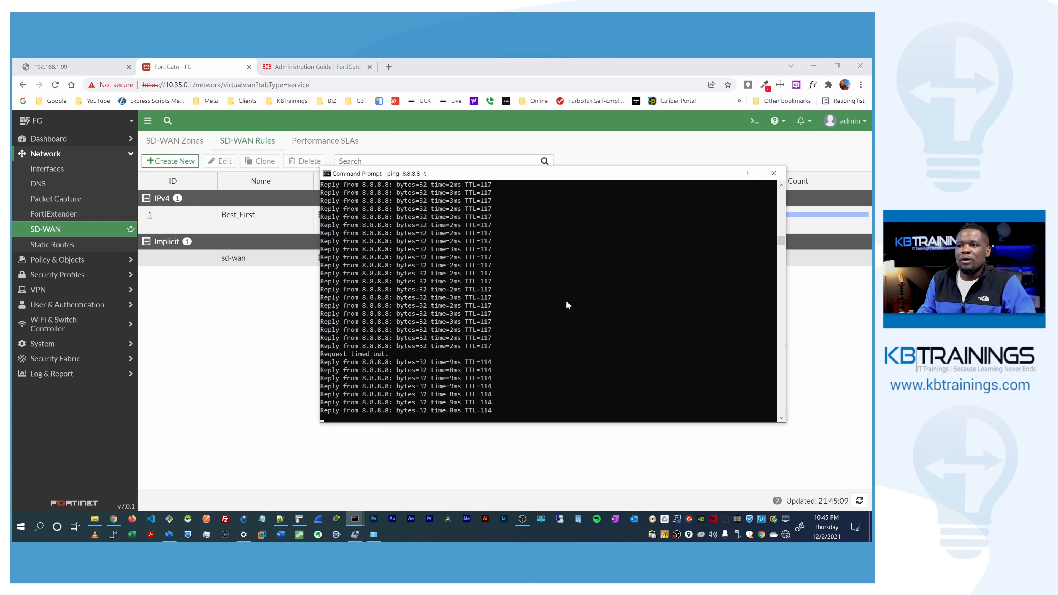
double_click(393, 345)
drag(387, 338, 322, 339)
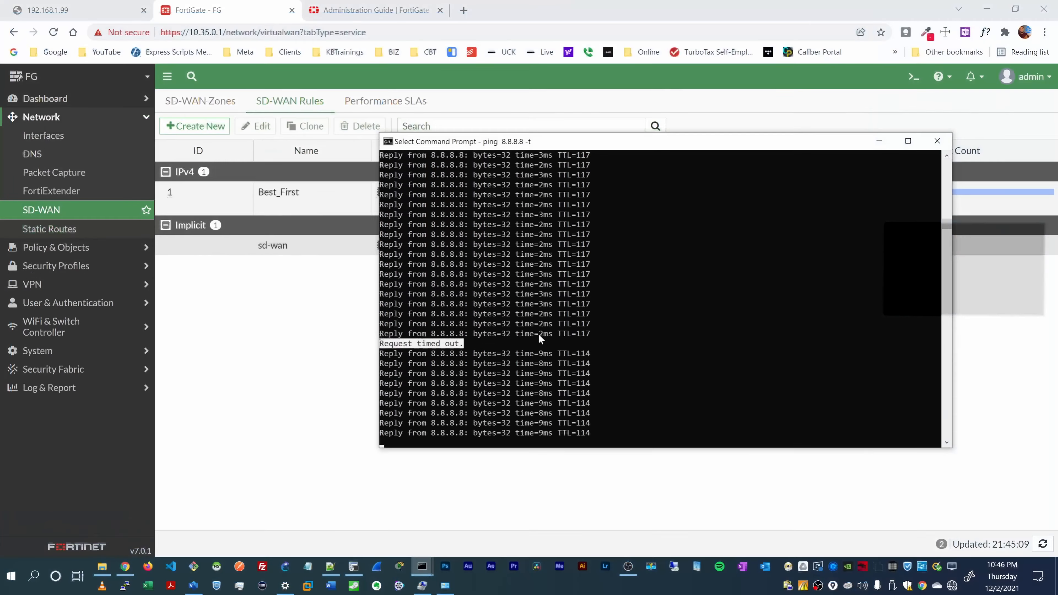
Step: Compare the old 2ms reply times with the new 9ms replies, then let the ping output resume
click(454, 329)
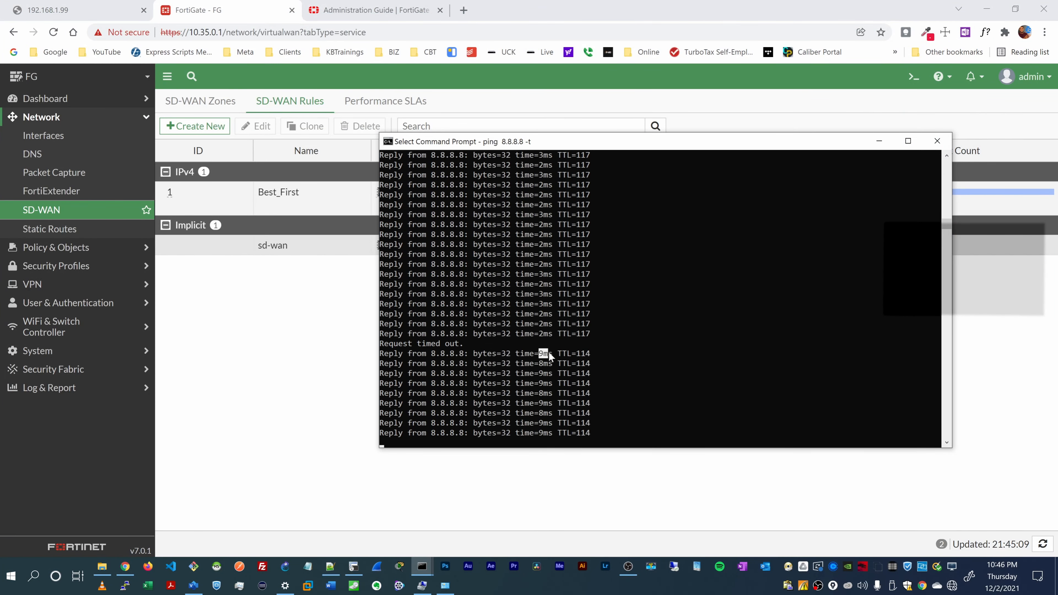
drag(548, 355, 546, 336)
click(545, 336)
drag(540, 355, 550, 356)
key(Escape)
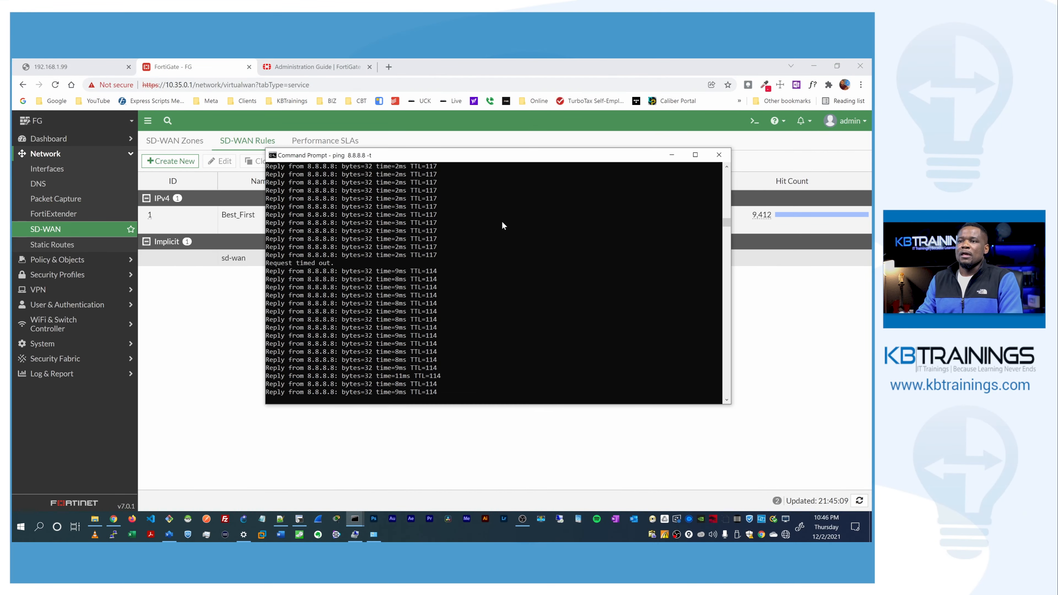
click(502, 222)
key(Escape)
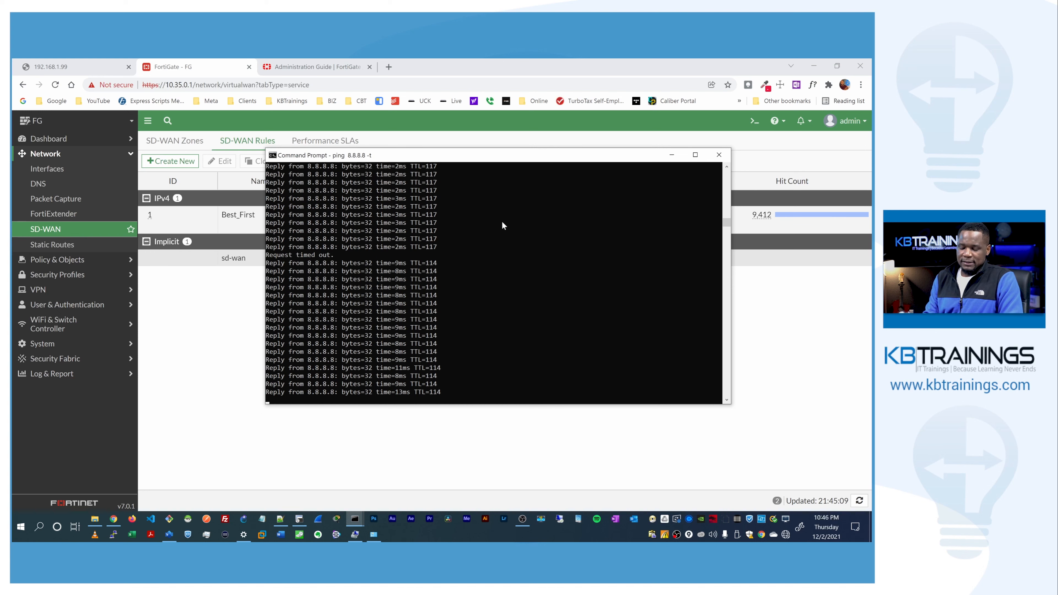